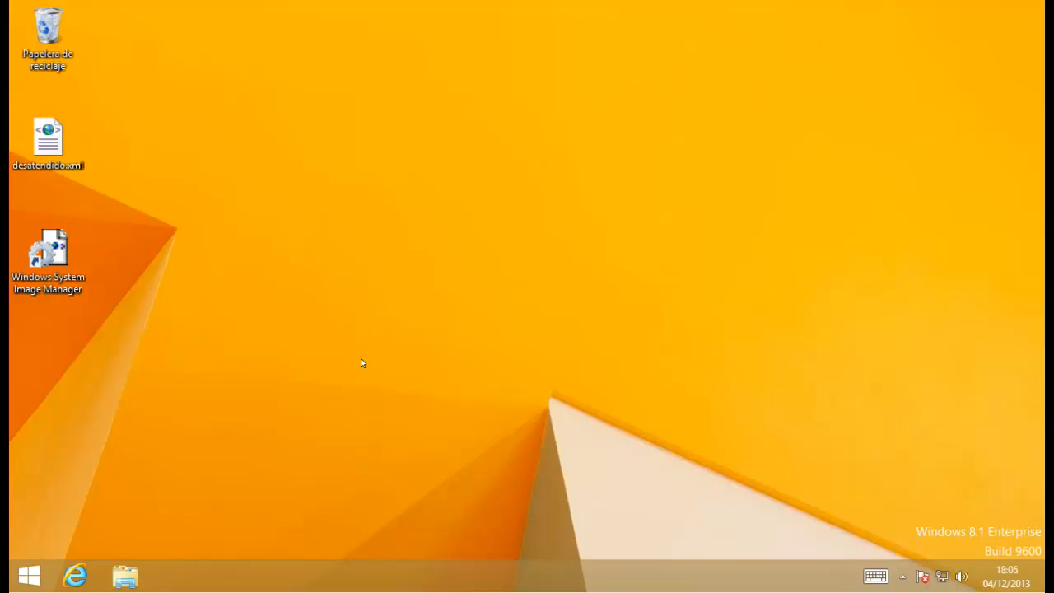
# Browse drive C: in File Explorer and open the DatosconEFS folder.
pyautogui.click(125, 577)
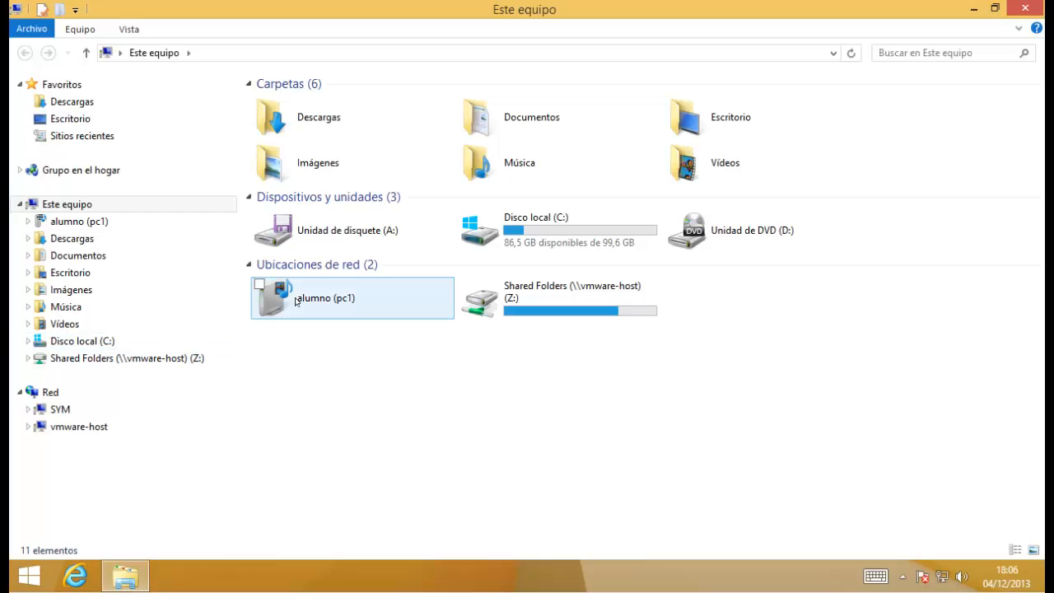
pyautogui.click(27, 341)
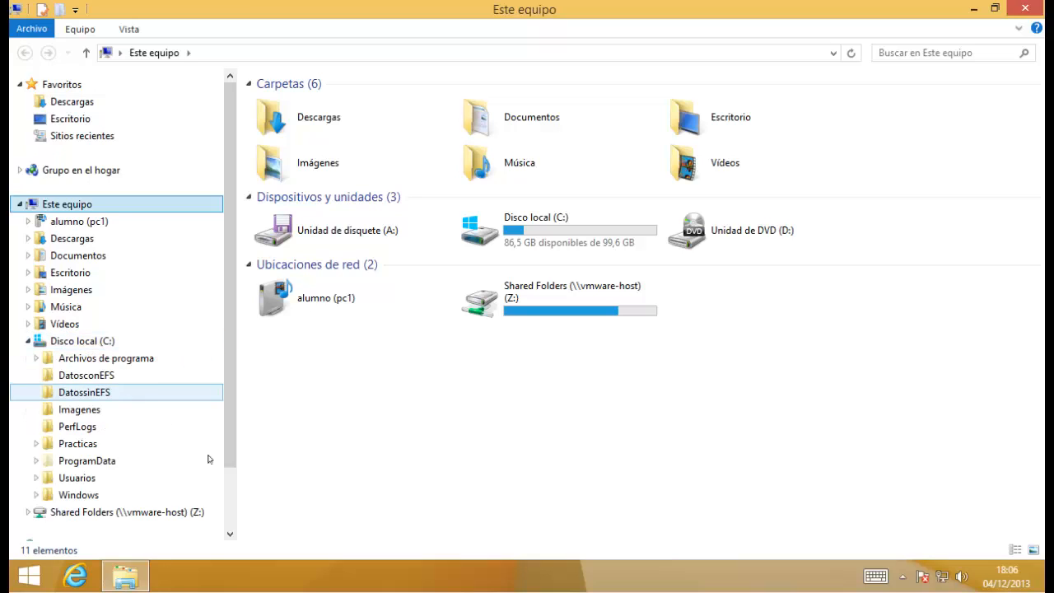
pyautogui.click(102, 342)
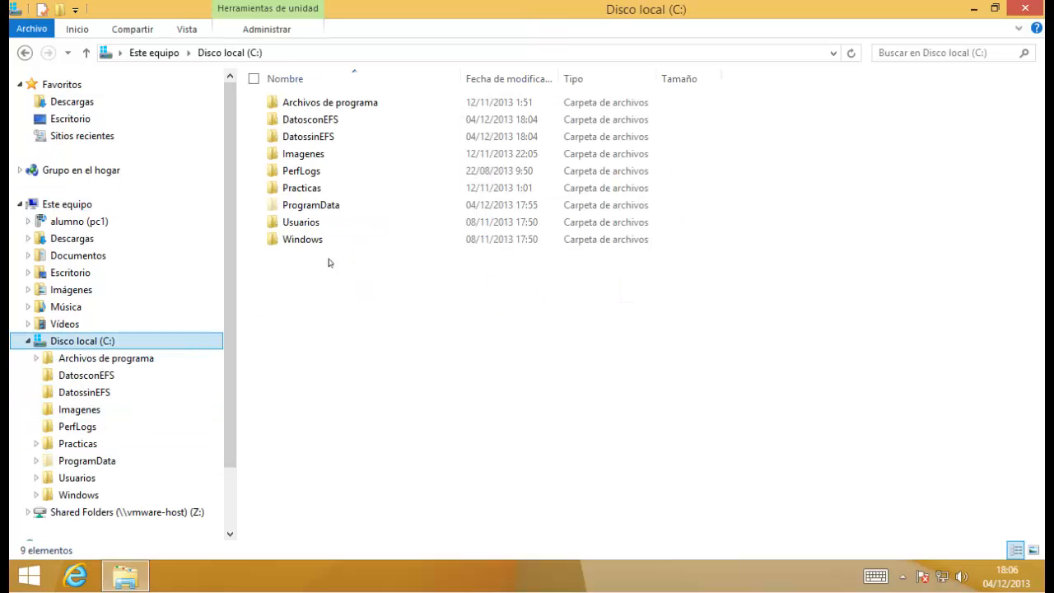
pyautogui.click(327, 121)
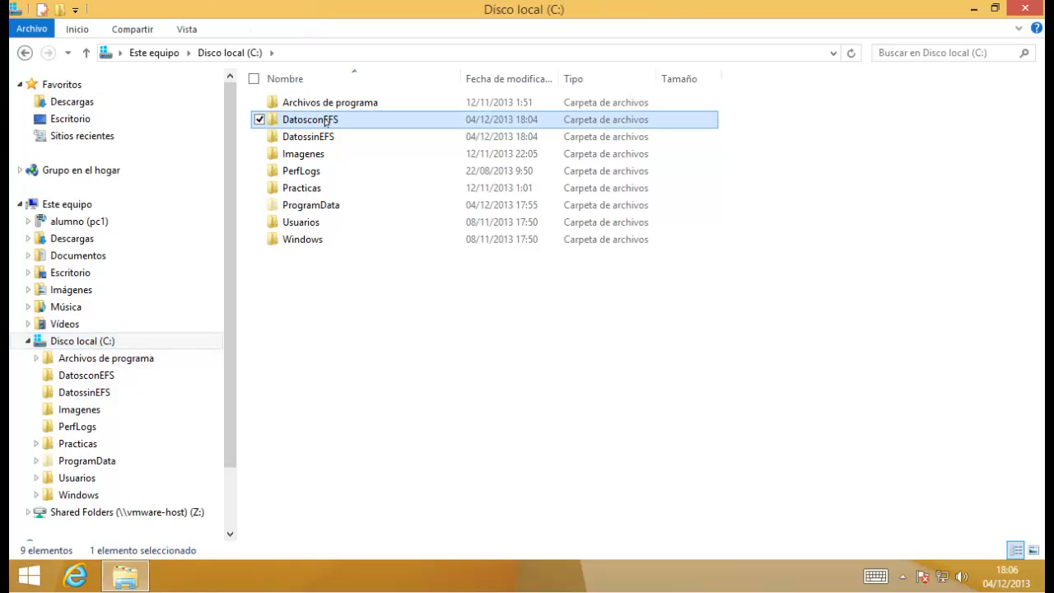
pyautogui.doubleClick(327, 121)
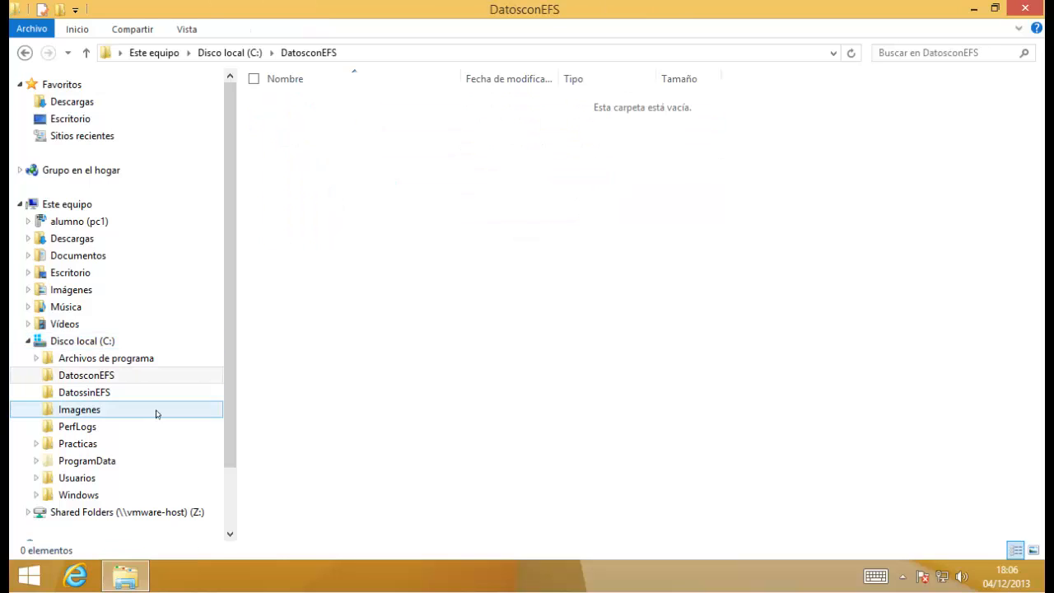
pyautogui.click(91, 395)
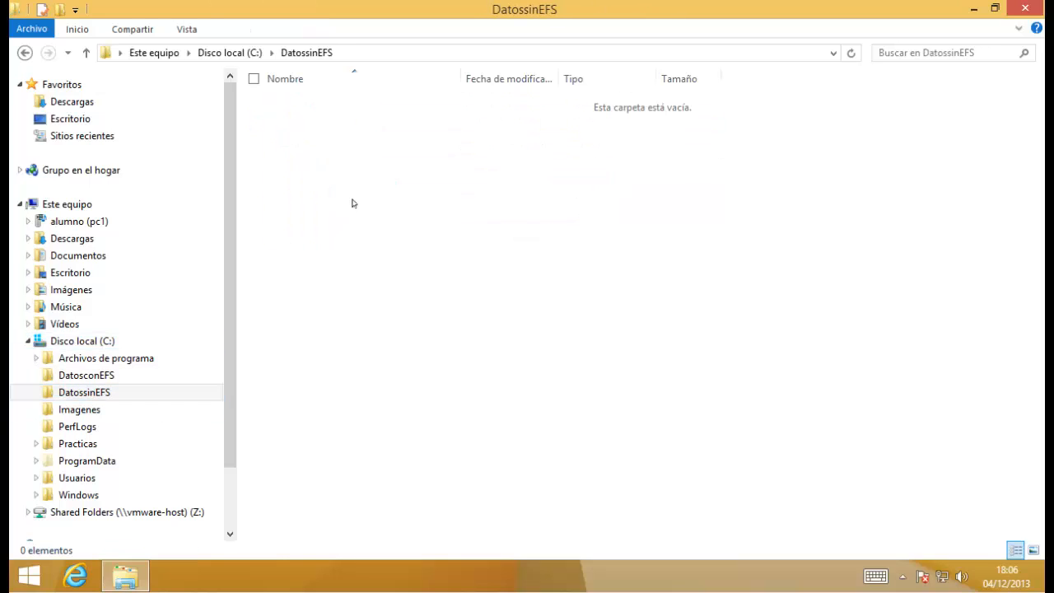
pyautogui.click(101, 374)
# Create an empty text document named Datoscifrados.txt in DatosconEFS.
pyautogui.rightClick(326, 175)
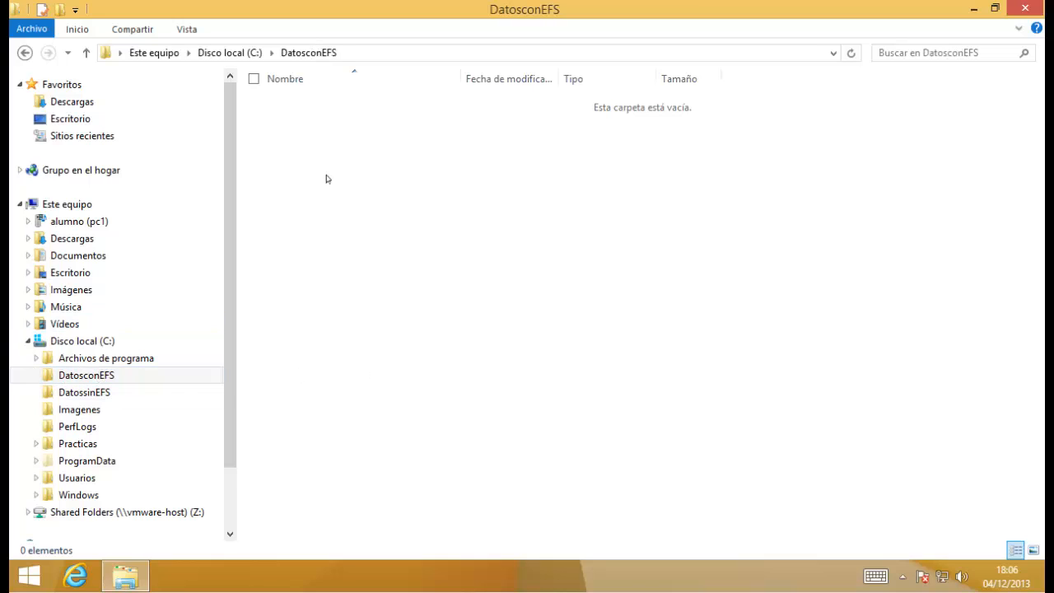
pyautogui.moveTo(254, 369)
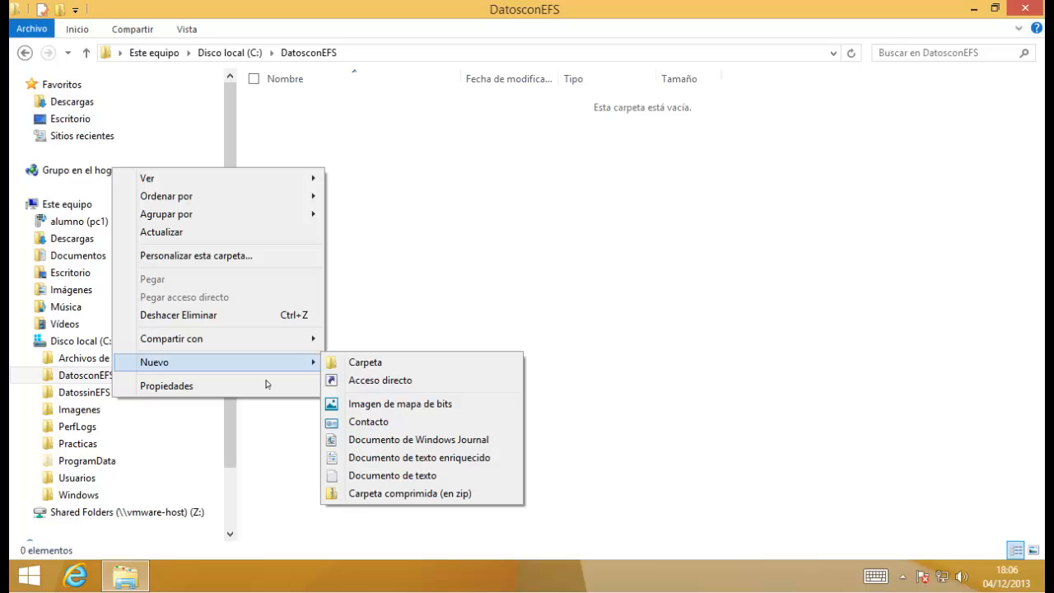
pyautogui.click(427, 476)
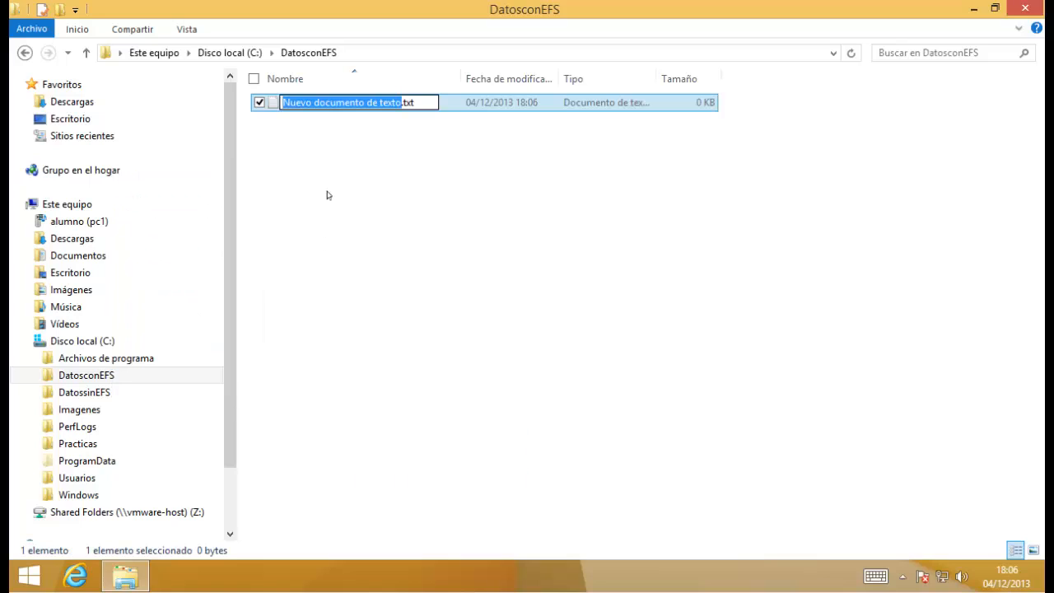
pyautogui.write('Datoscifra')
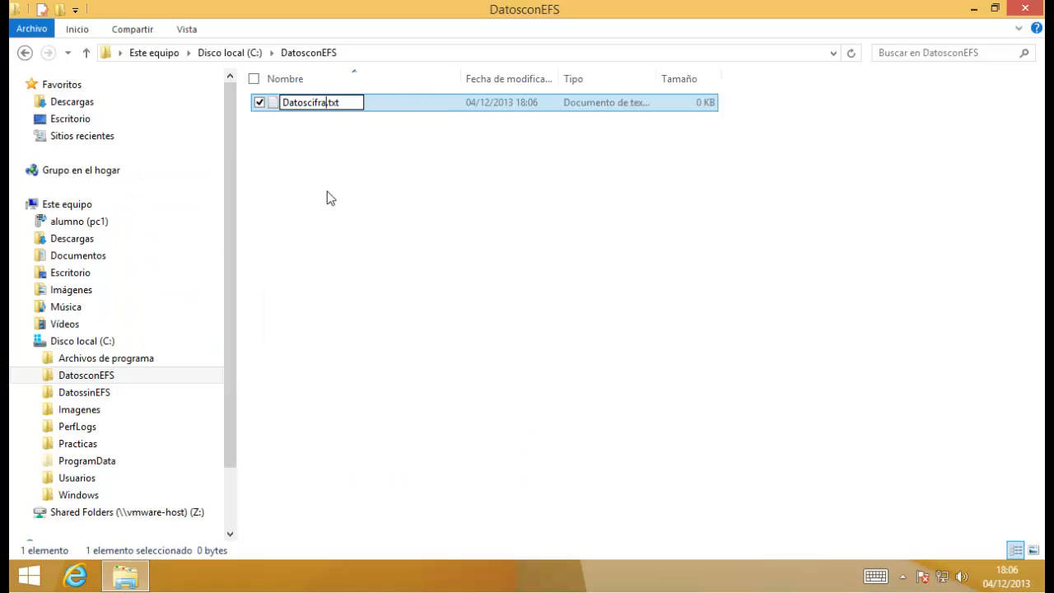
pyautogui.write('dos')
pyautogui.click(496, 235)
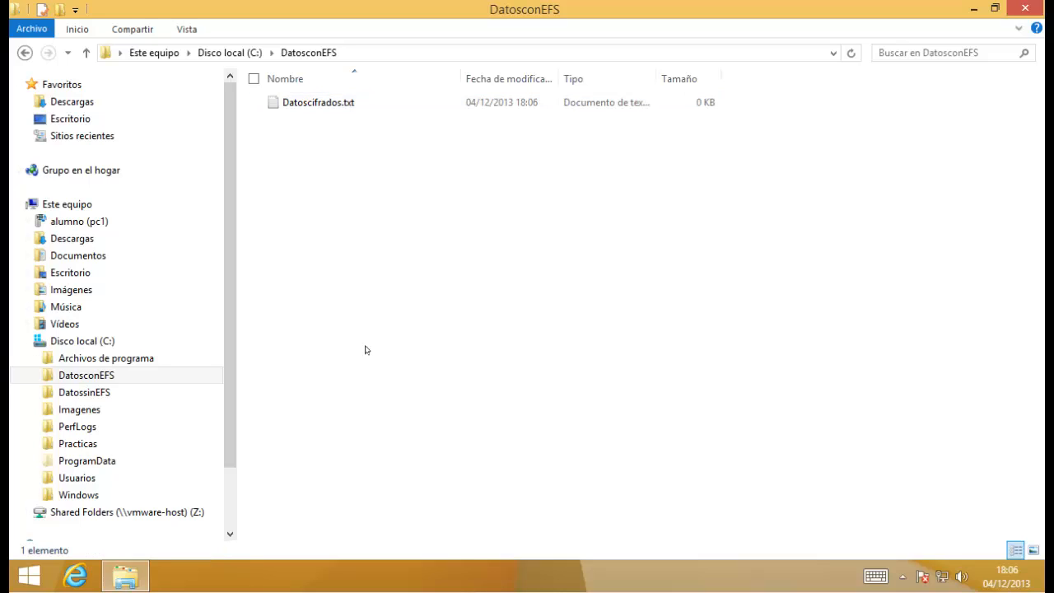
# Create an empty Datossincifrar.txt in DatossinEFS, then bring up the Ctrl+Alt+Del screen.
pyautogui.click(178, 392)
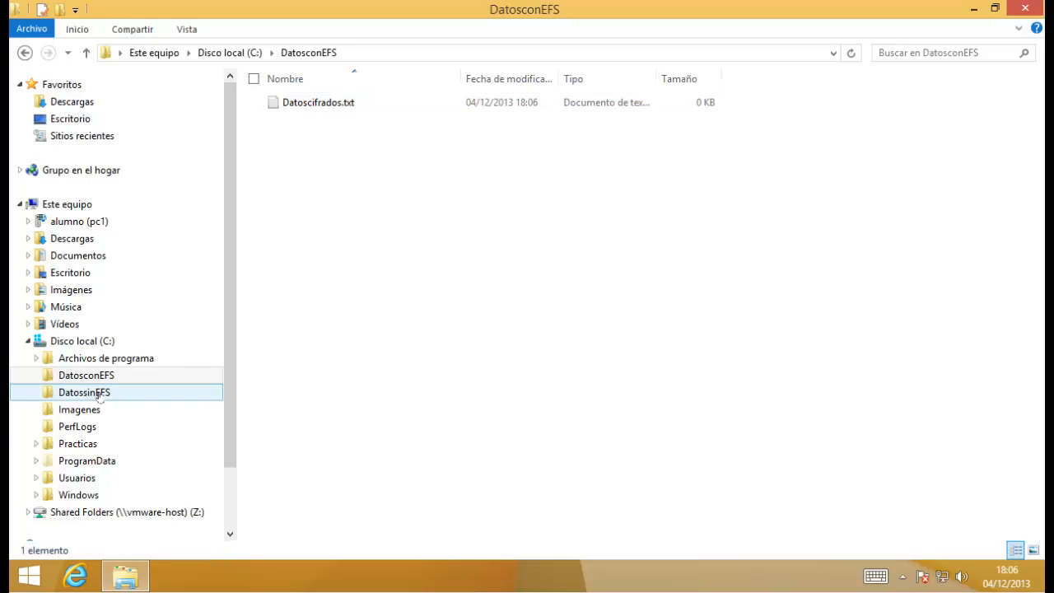
pyautogui.rightClick(337, 169)
pyautogui.moveTo(245, 358)
pyautogui.click(417, 441)
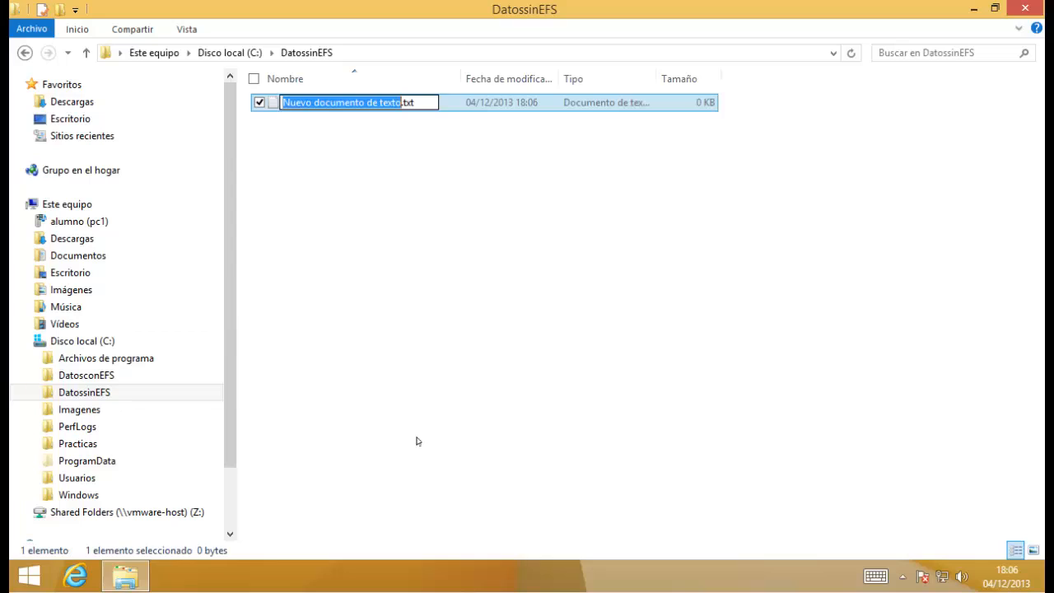
pyautogui.write('Datossincifrar')
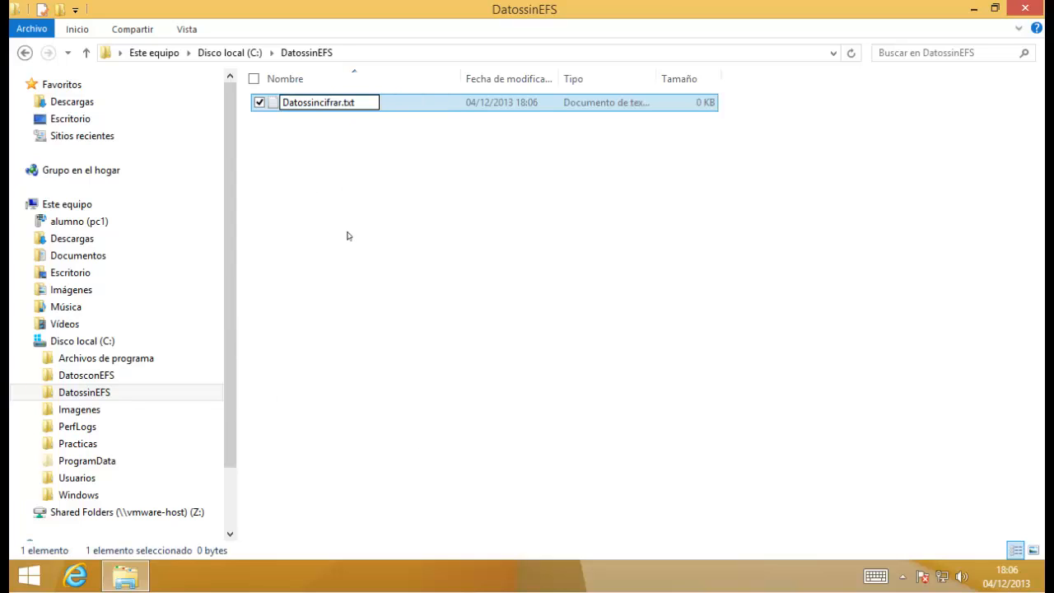
pyautogui.click(370, 337)
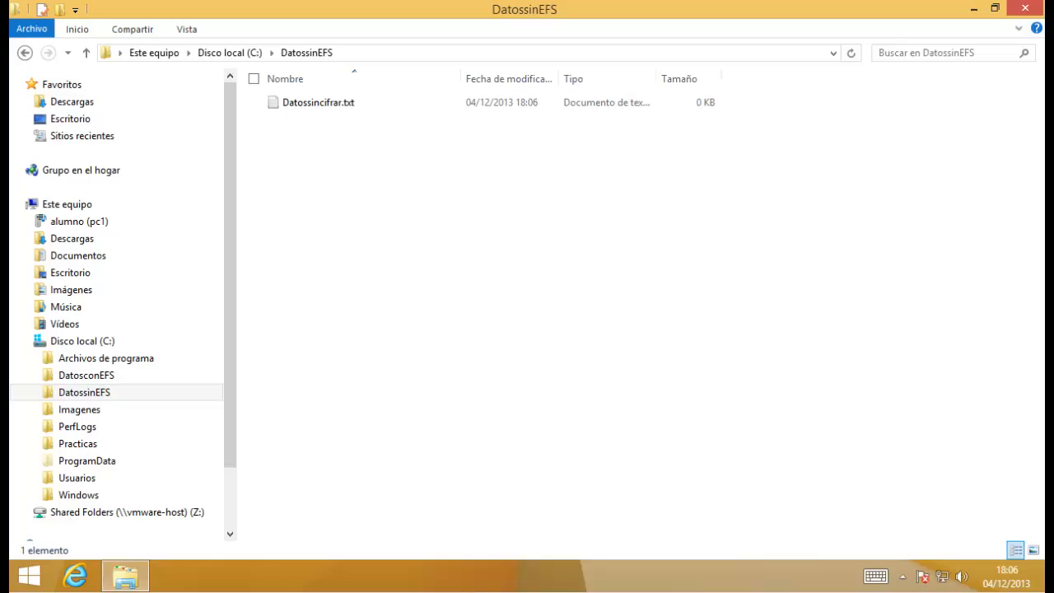
pyautogui.hotkey('ctrl', 'alt', 'Delete')
# Sign out, sign in as a different user, and open File Explorer on drive C:.
pyautogui.click(532, 219)
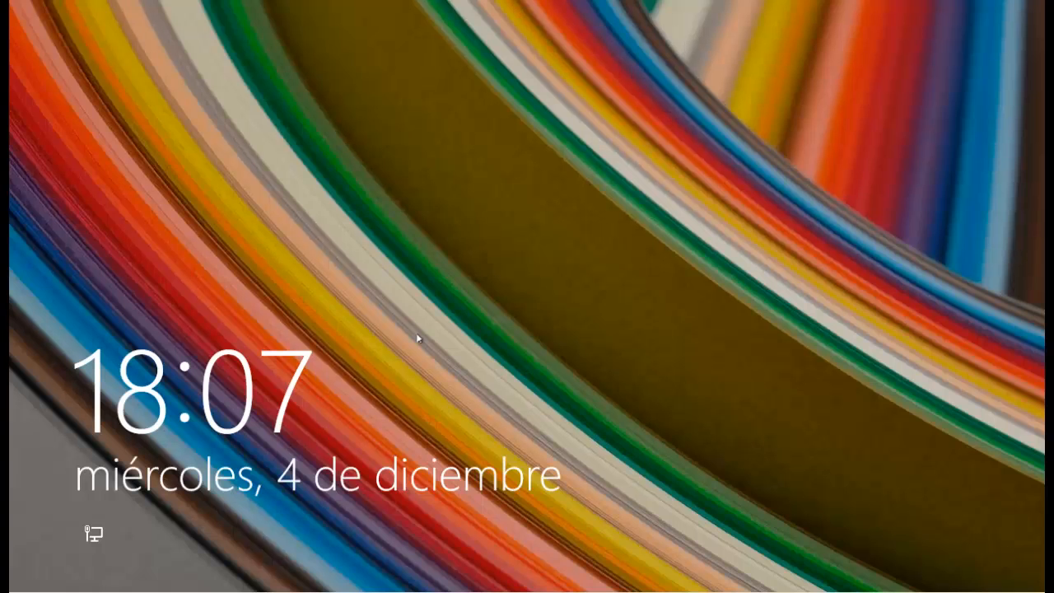
pyautogui.click(419, 337)
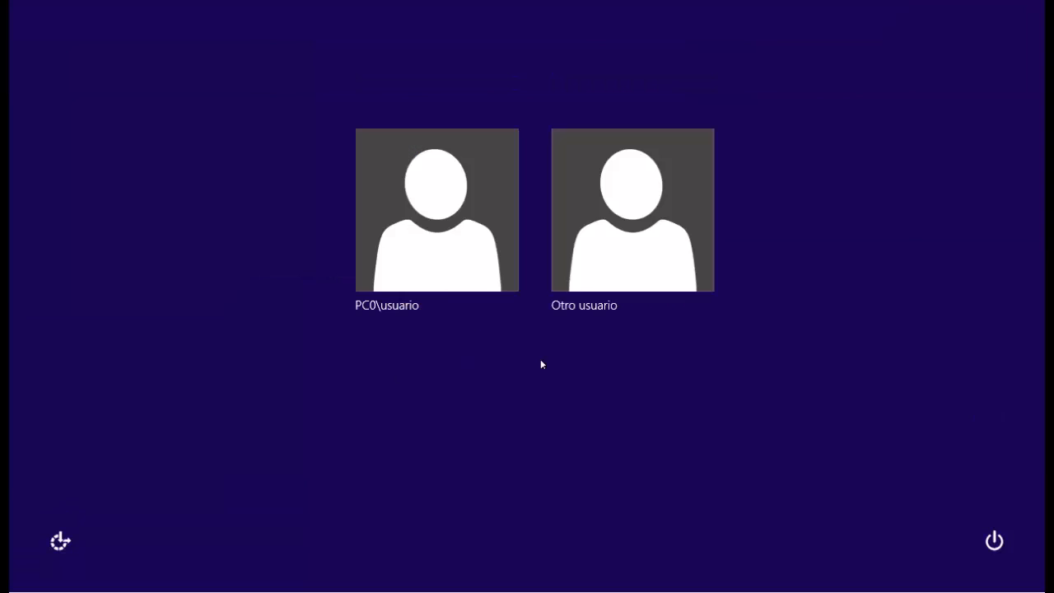
pyautogui.click(666, 234)
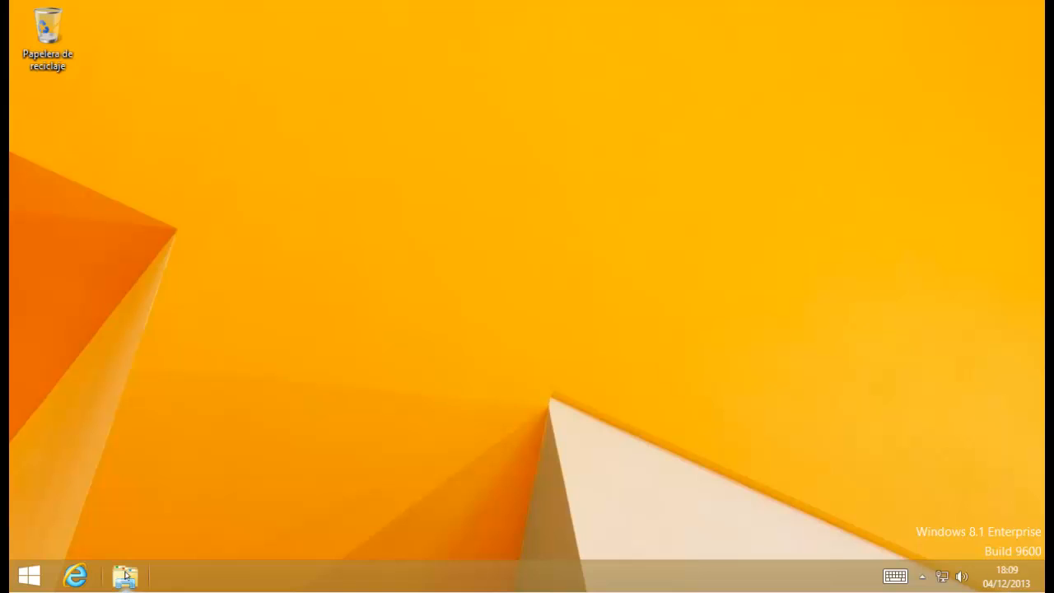
pyautogui.click(125, 574)
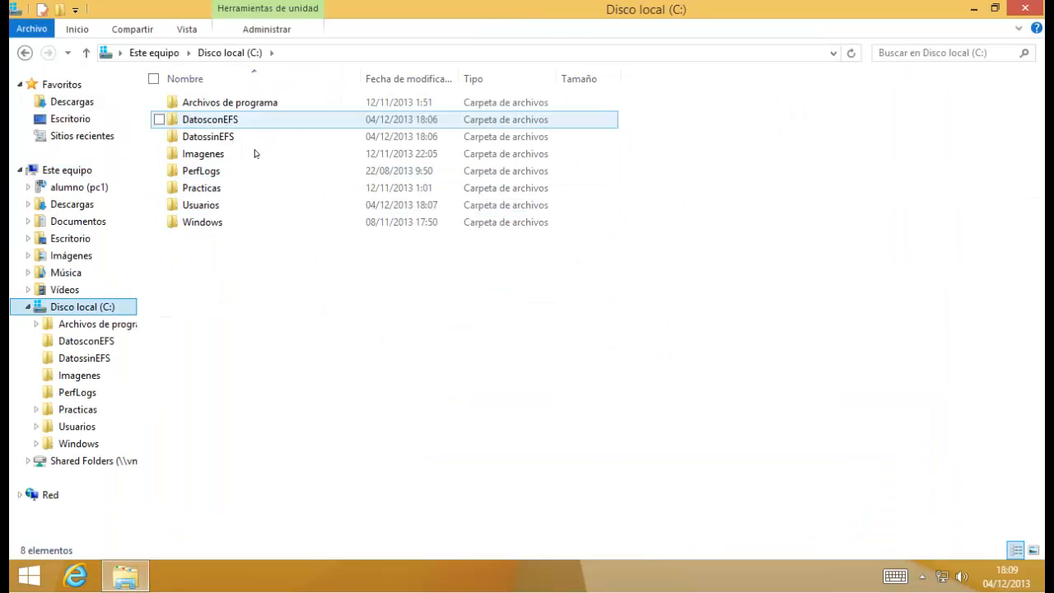
# Write a one-line message into Datoscifrados.txt in Notepad and save it.
pyautogui.doubleClick(209, 121)
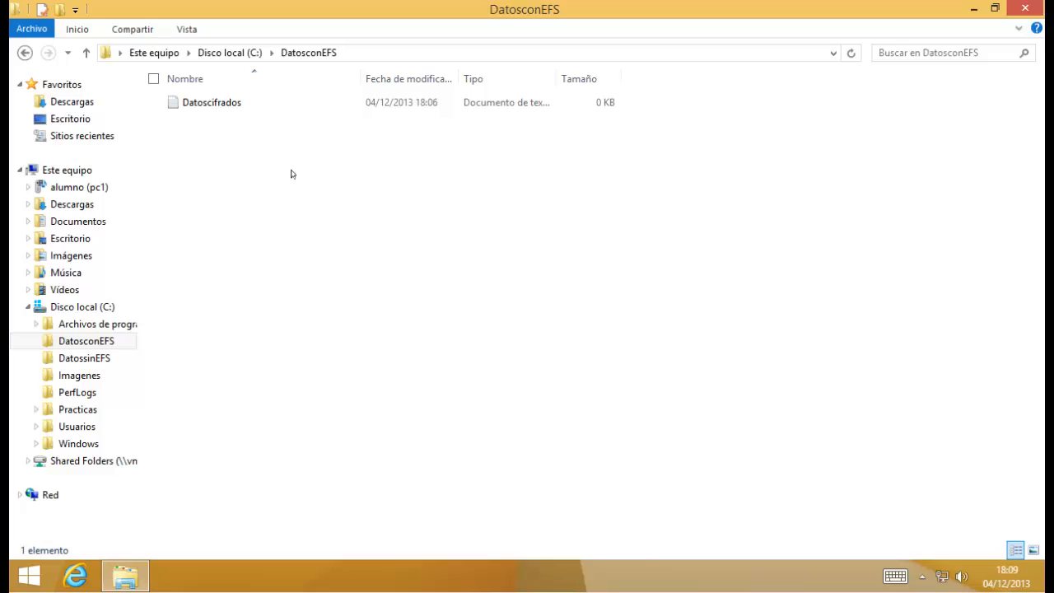
pyautogui.doubleClick(194, 100)
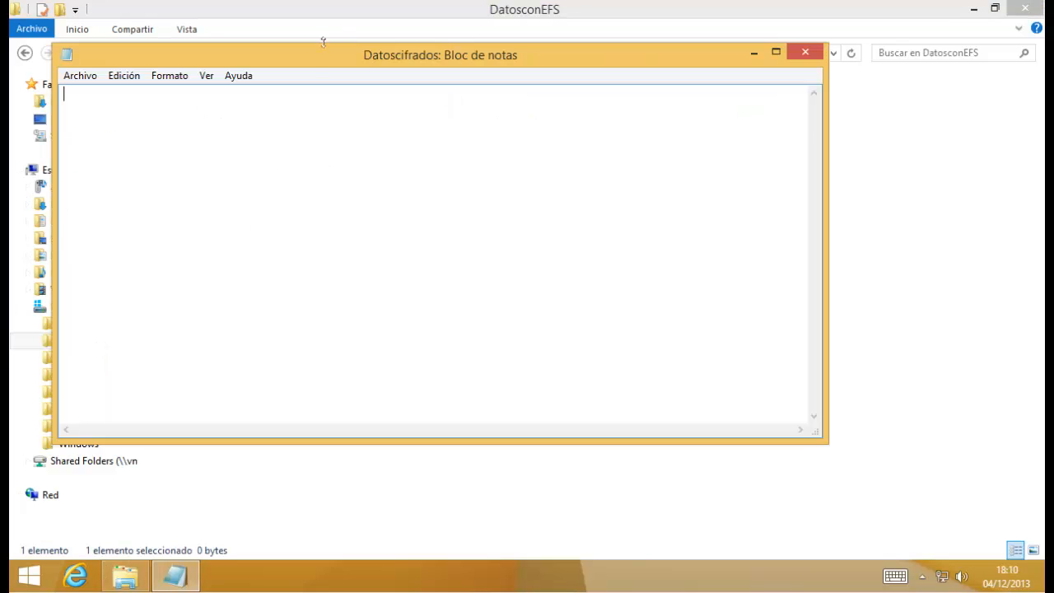
pyautogui.moveTo(327, 58); pyautogui.dragTo(513, 123)
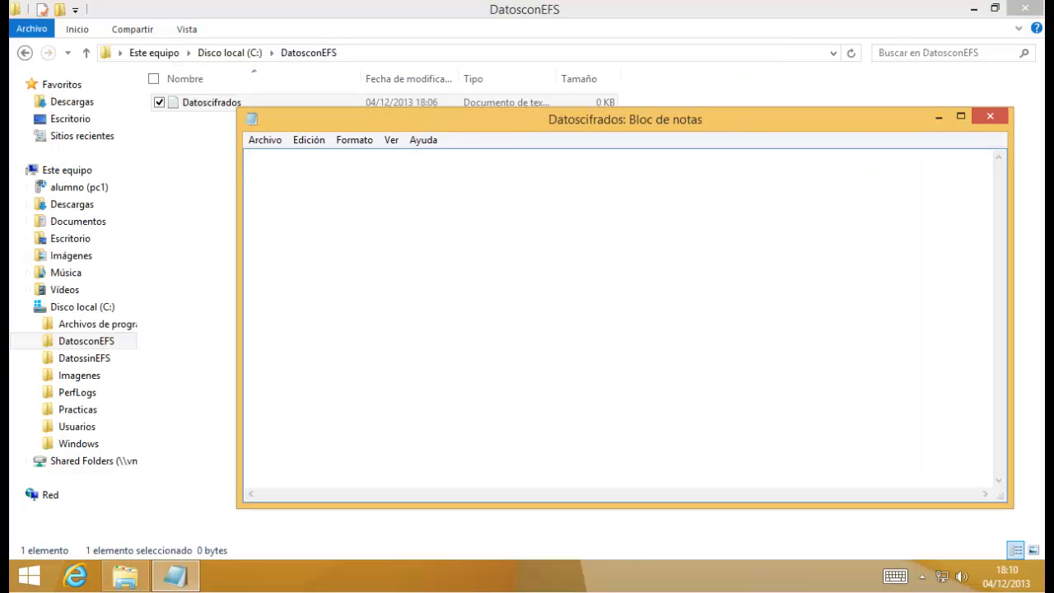
pyautogui.write('Este es un mensaje de Jose')
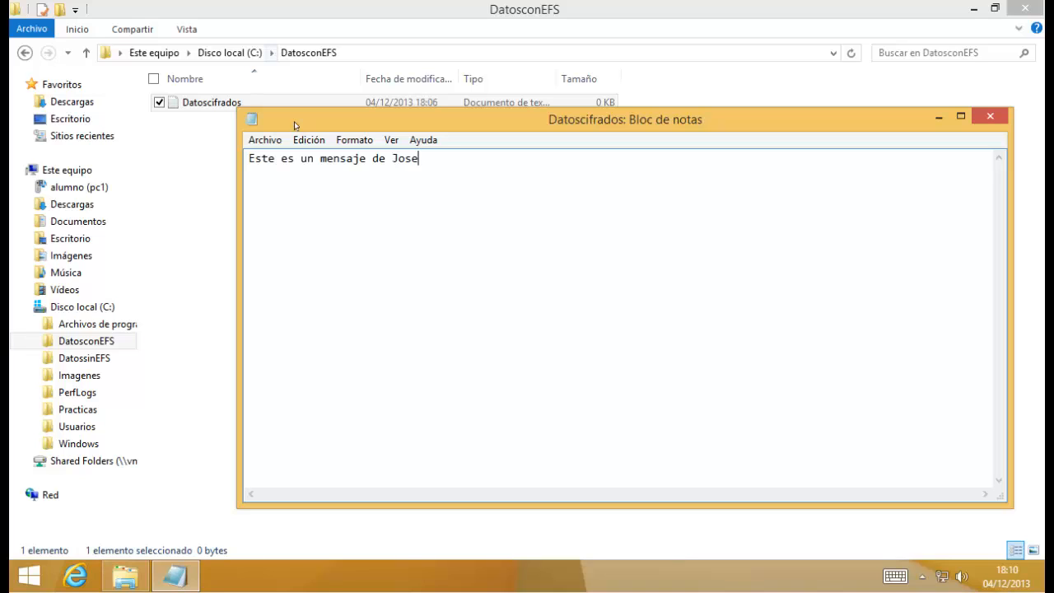
pyautogui.hotkey('alt', 'F4')
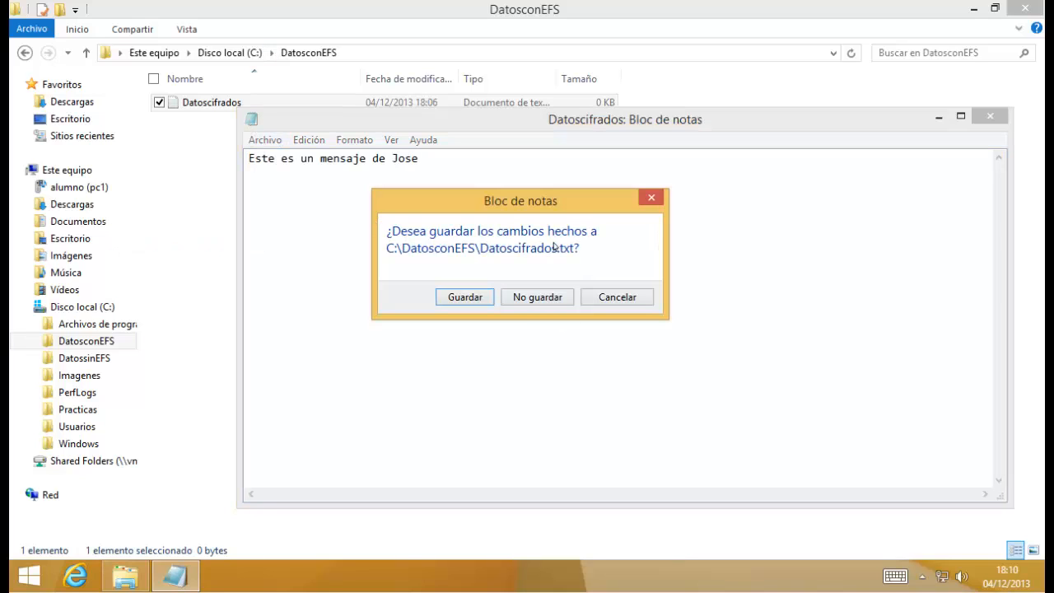
pyautogui.click(467, 297)
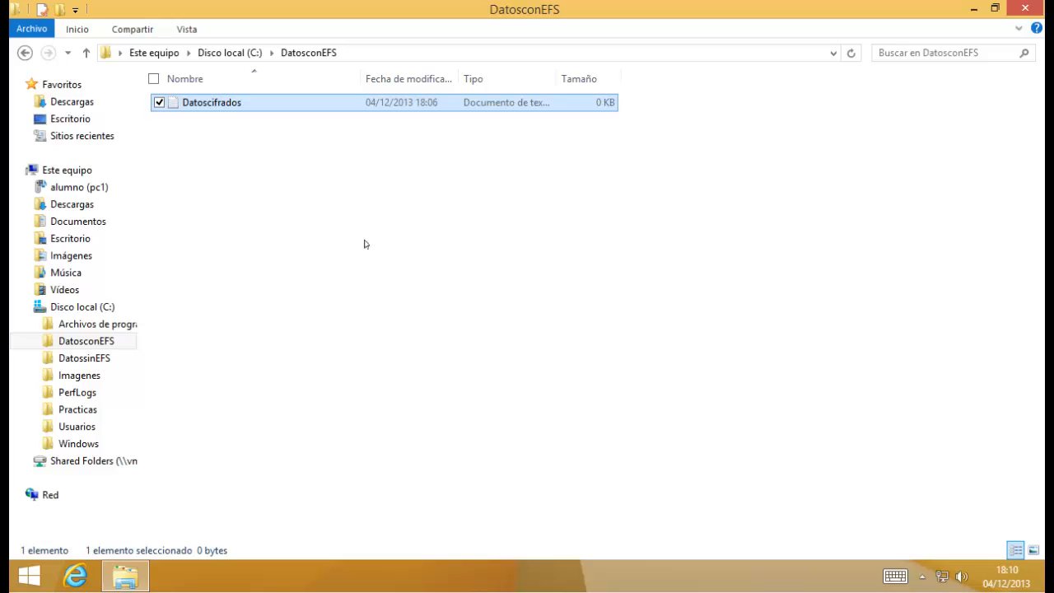
pyautogui.click(253, 164)
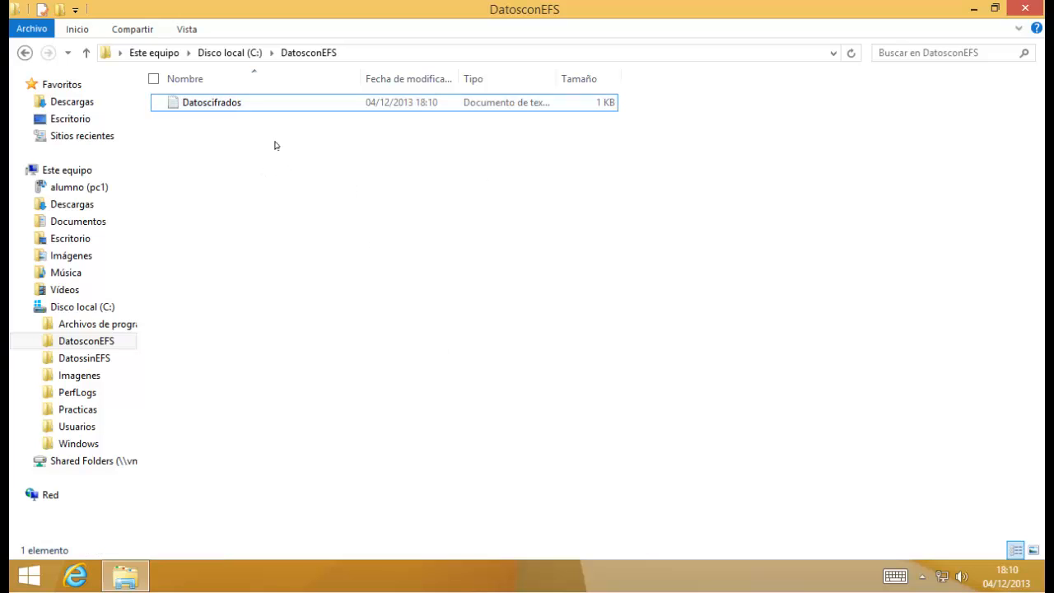
# Enable 'encrypt contents' in Datoscifrados' advanced attributes instead of compression.
pyautogui.rightClick(211, 110)
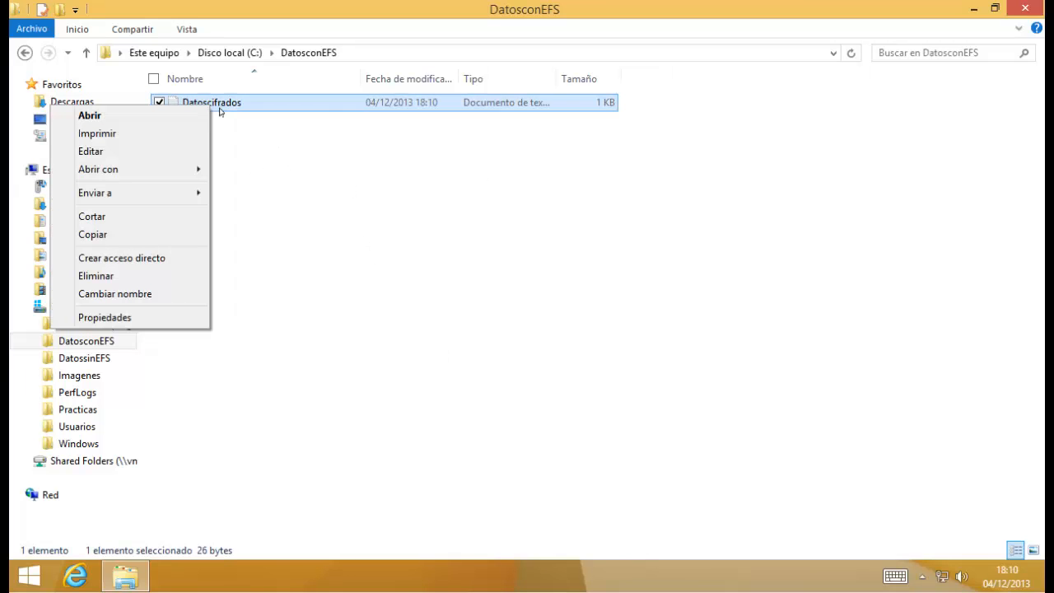
pyautogui.click(168, 319)
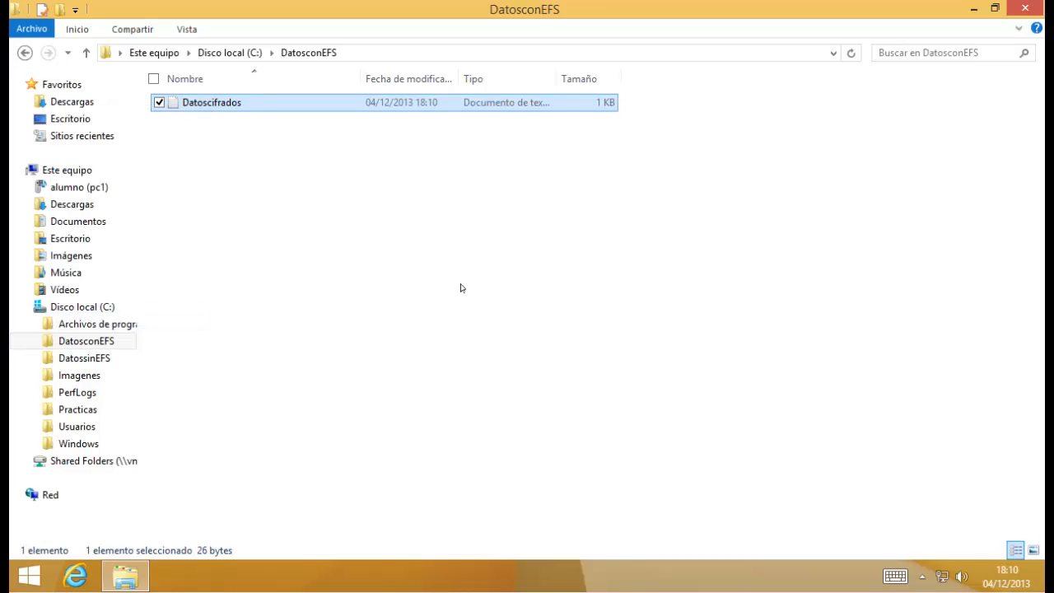
pyautogui.click(460, 415)
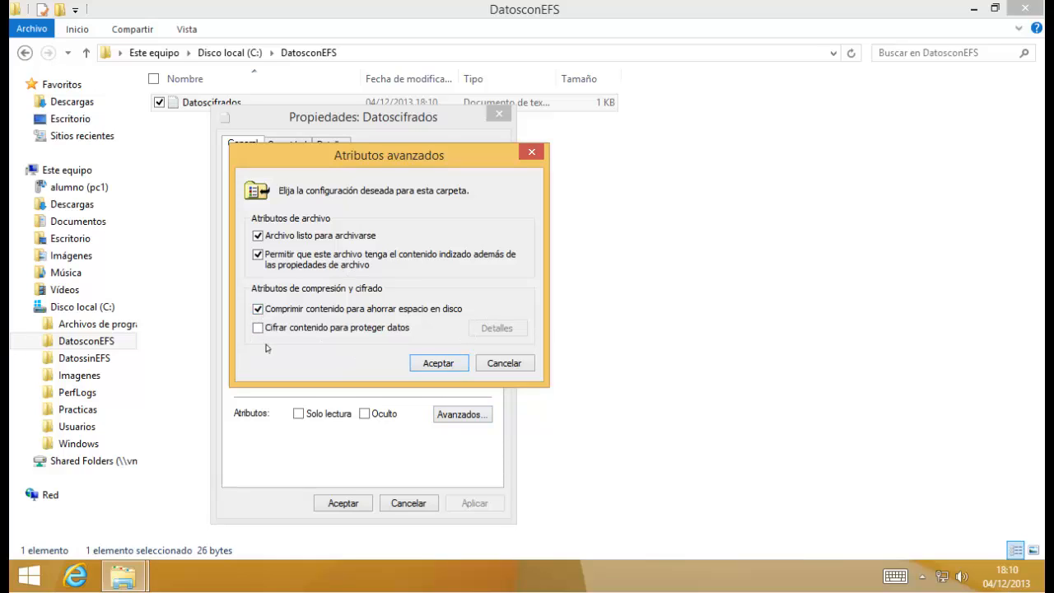
pyautogui.click(258, 328)
pyautogui.click(258, 309)
pyautogui.click(259, 328)
pyautogui.click(438, 363)
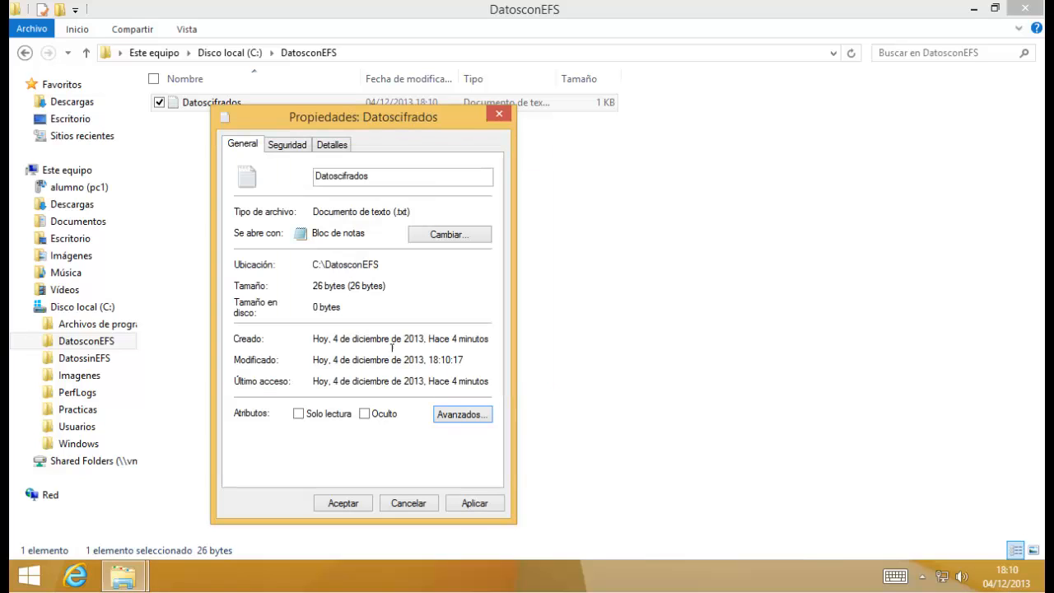
# Apply encryption to the file only ('Cifrar solo el archivo') and close Propiedades.
pyautogui.click(471, 504)
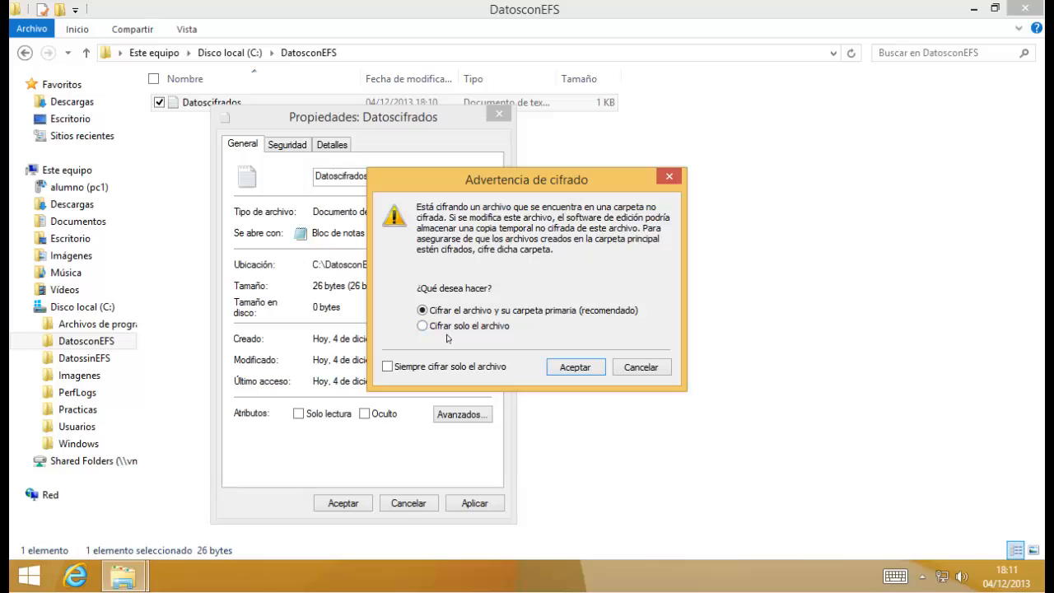
pyautogui.click(422, 326)
pyautogui.click(568, 369)
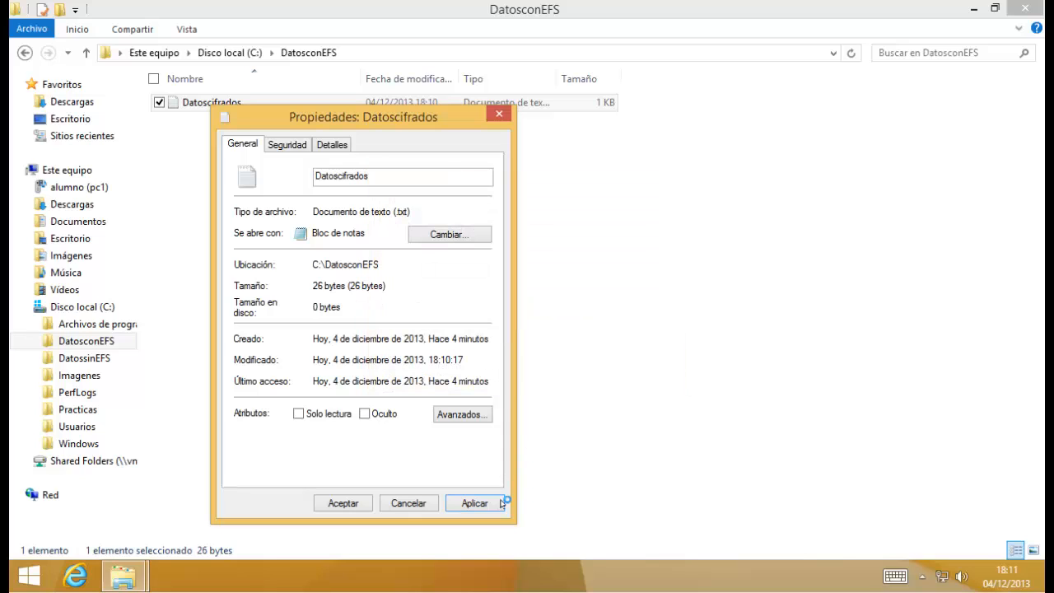
pyautogui.click(341, 503)
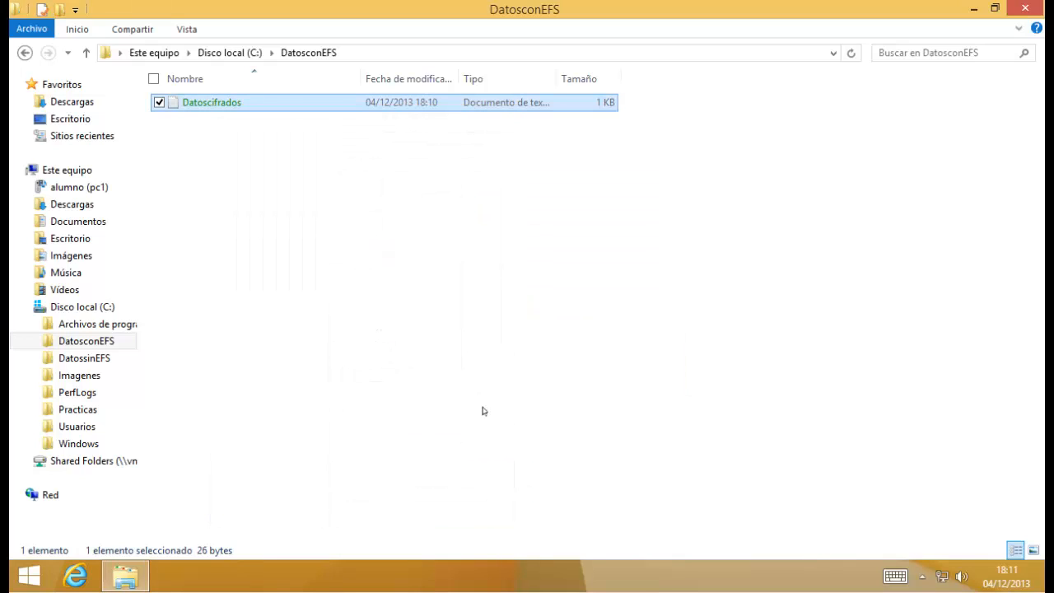
# Reopen the encrypted Datoscifrados in Notepad, then close it saving the changes.
pyautogui.click(467, 295)
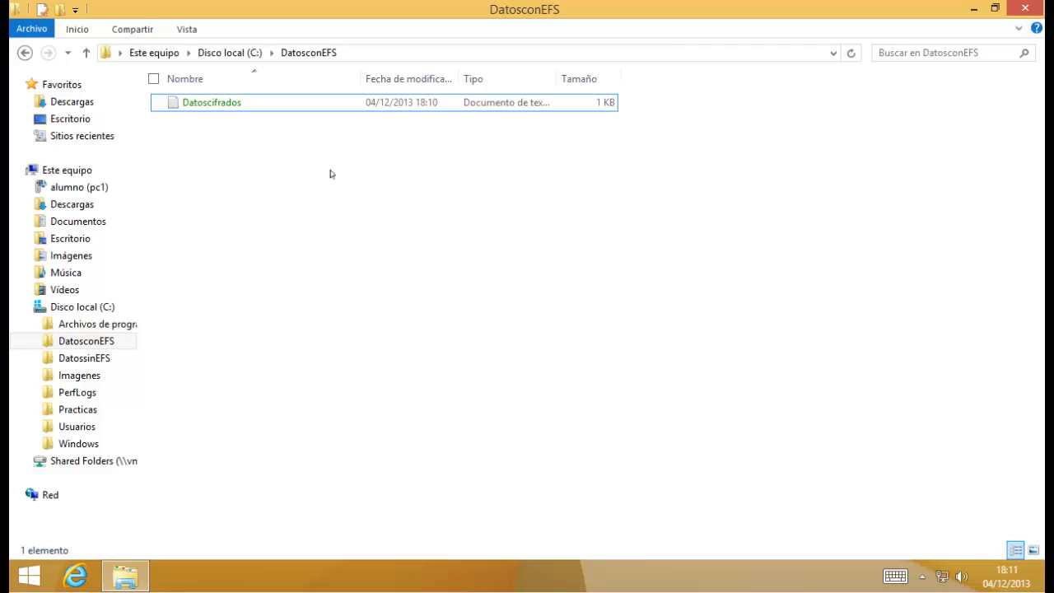
pyautogui.click(218, 104)
pyautogui.doubleClick(219, 105)
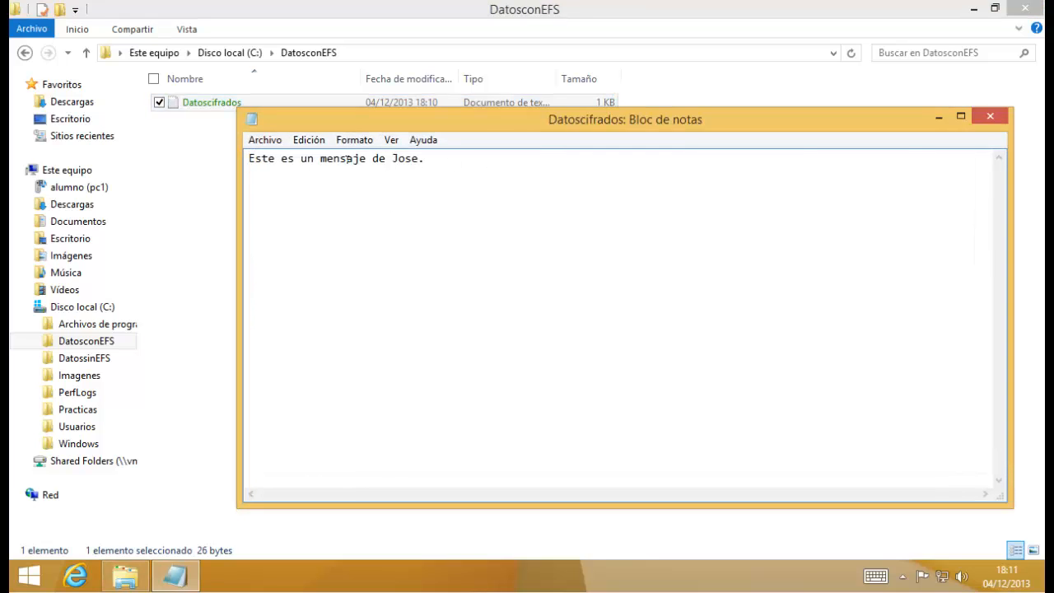
pyautogui.doubleClick(252, 121)
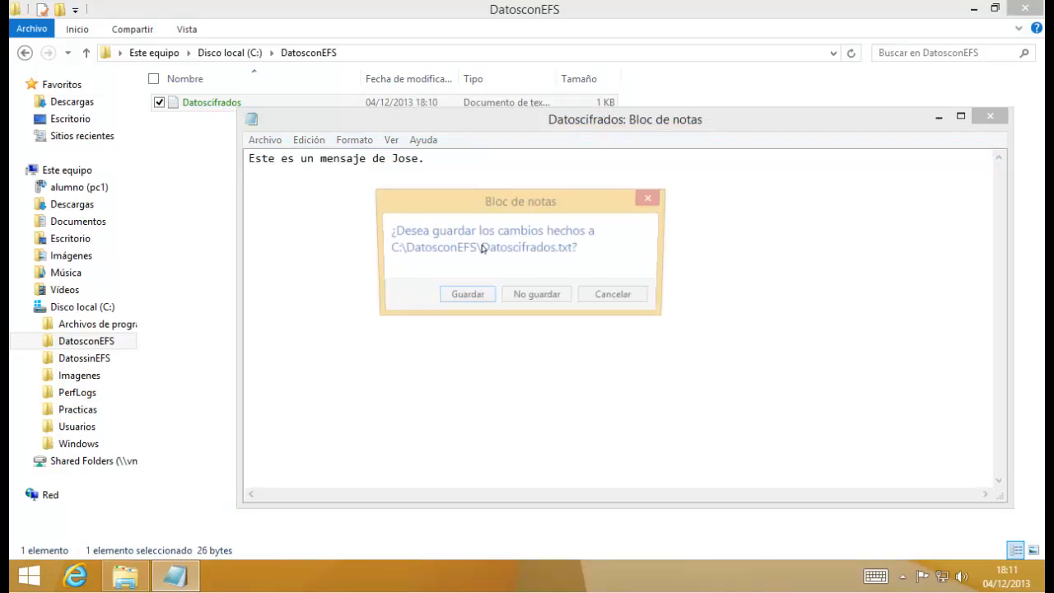
pyautogui.click(534, 294)
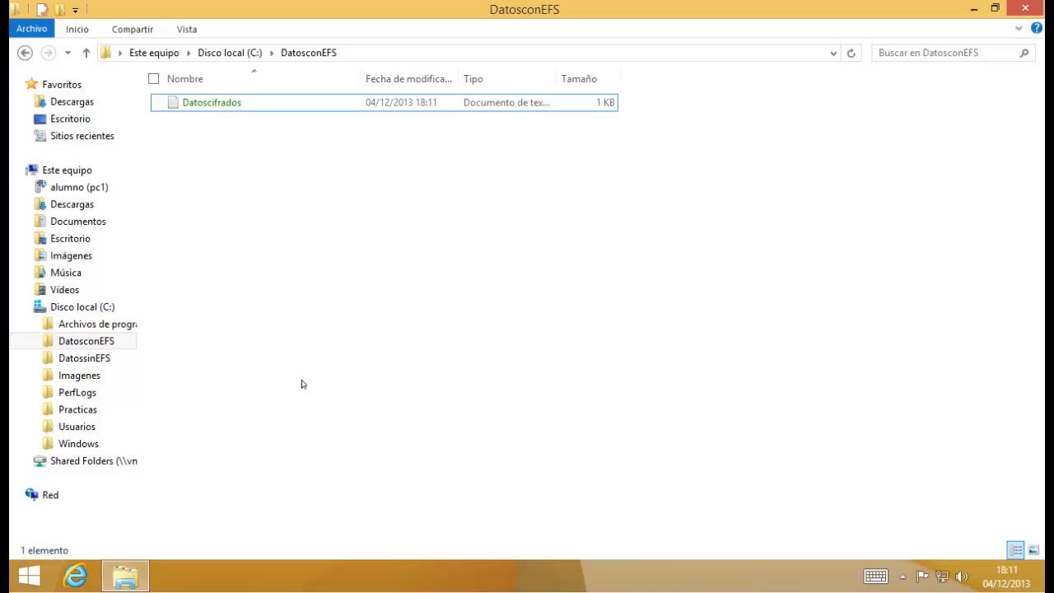
# Write a plain one-line message into Datossincifrar.txt, save it, and start signing out.
pyautogui.click(122, 359)
pyautogui.doubleClick(227, 102)
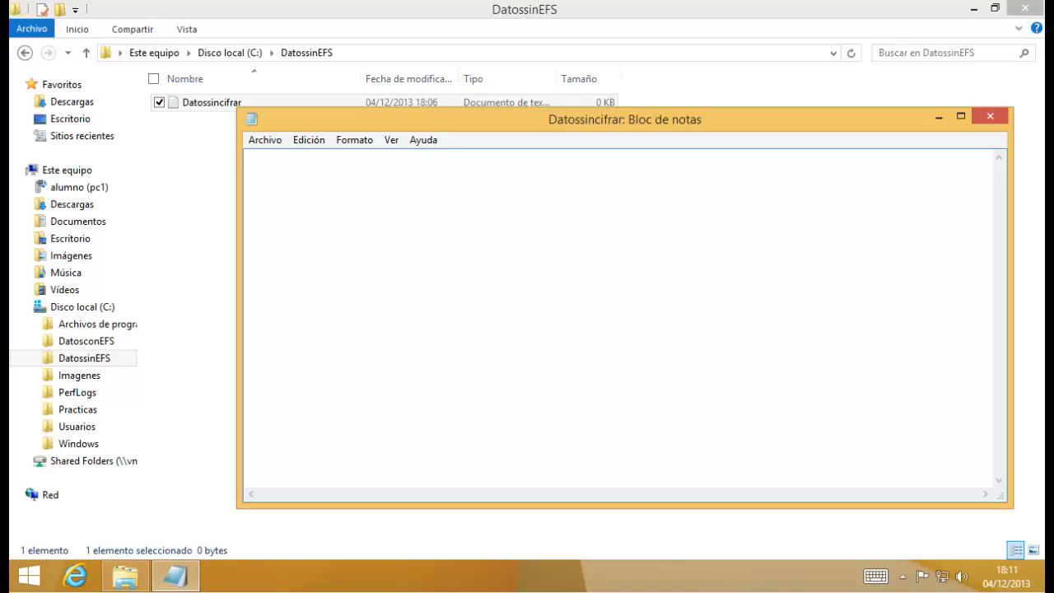
pyautogui.write('Mensaje plano de José.')
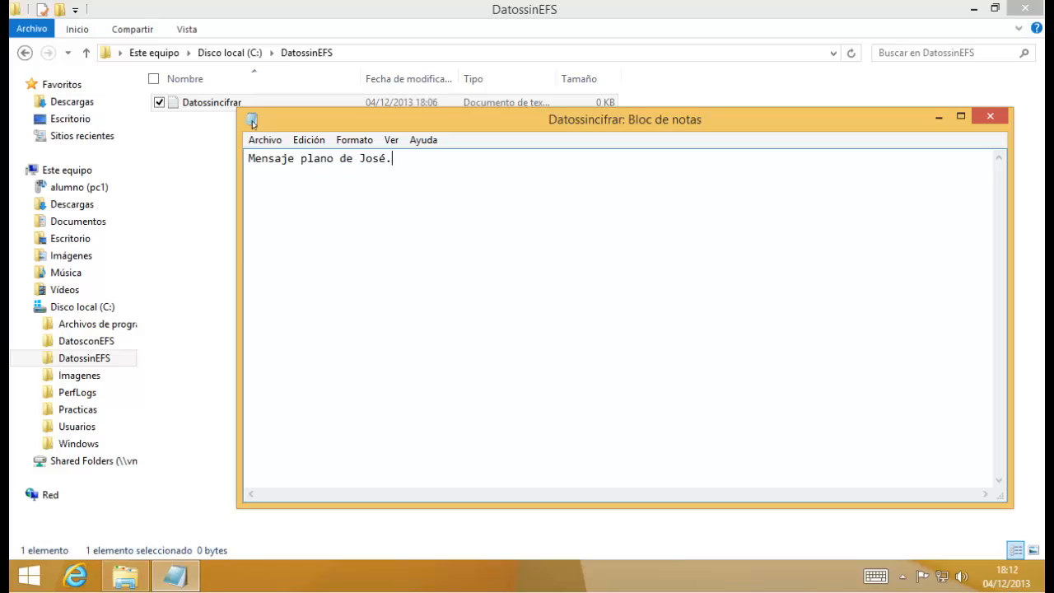
pyautogui.doubleClick(252, 121)
pyautogui.click(465, 297)
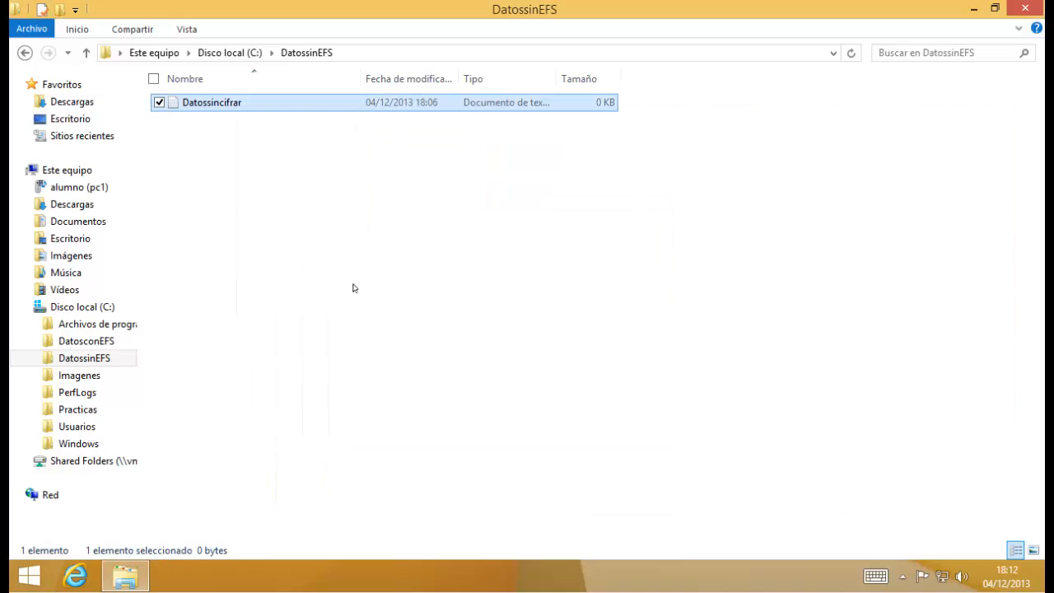
pyautogui.click(353, 287)
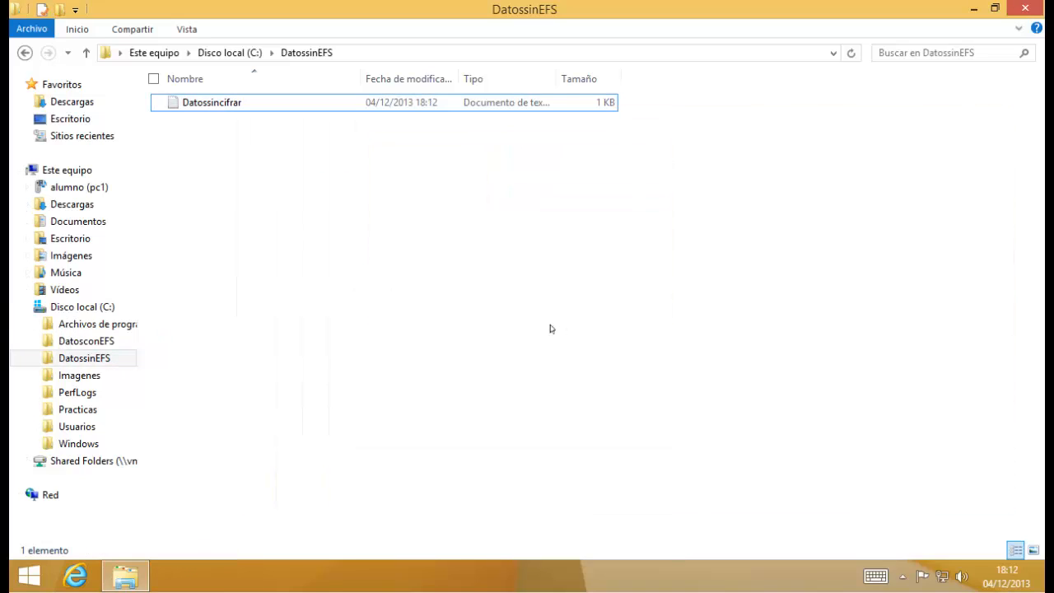
pyautogui.hotkey('ctrl', 'alt', 'Delete')
# Sign out and sign in as the other user account with an empty password.
pyautogui.click(534, 214)
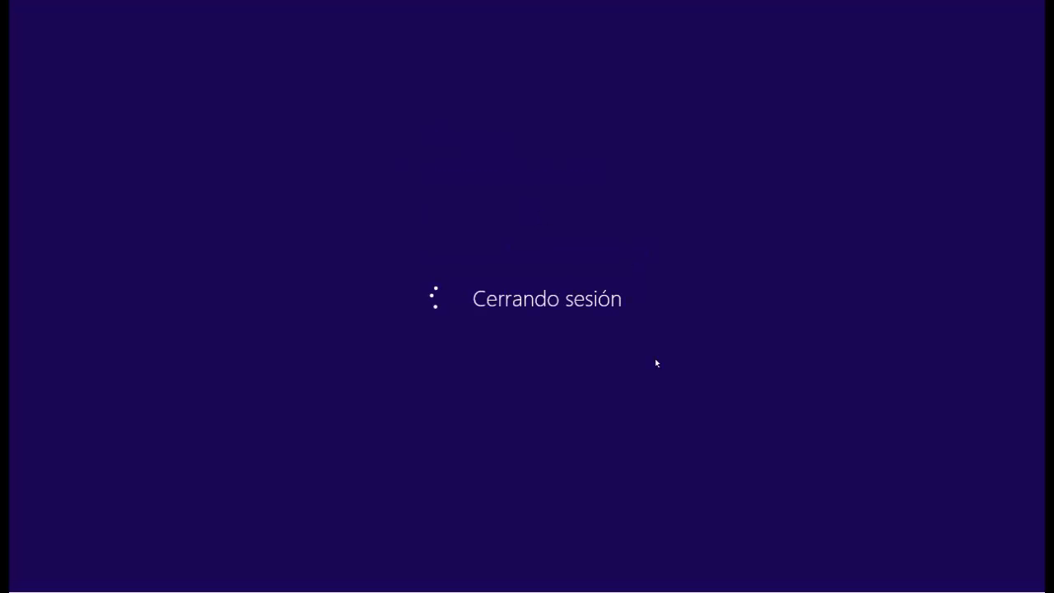
pyautogui.click(504, 292)
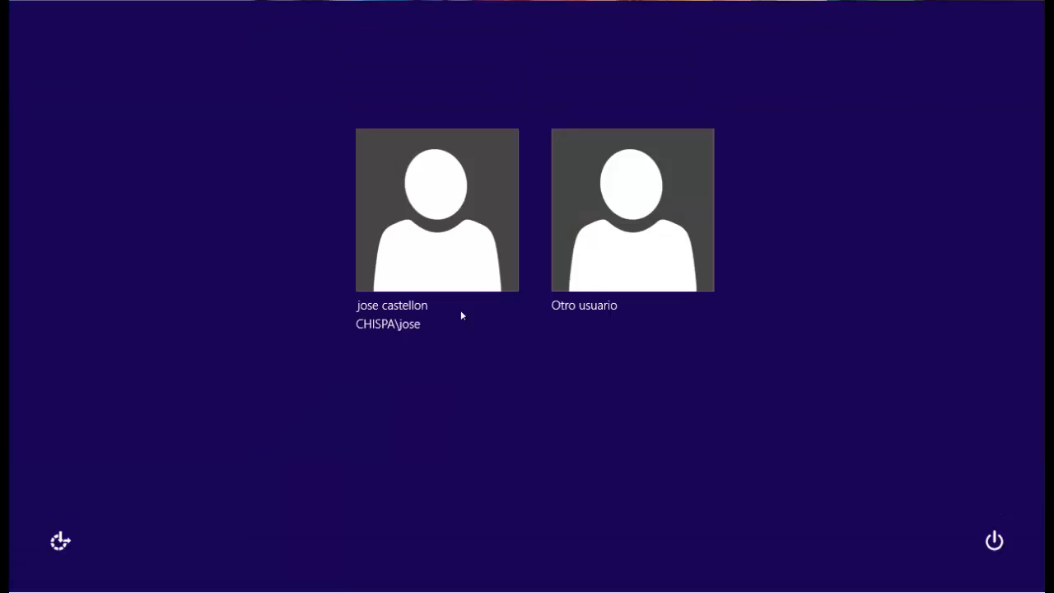
pyautogui.click(633, 264)
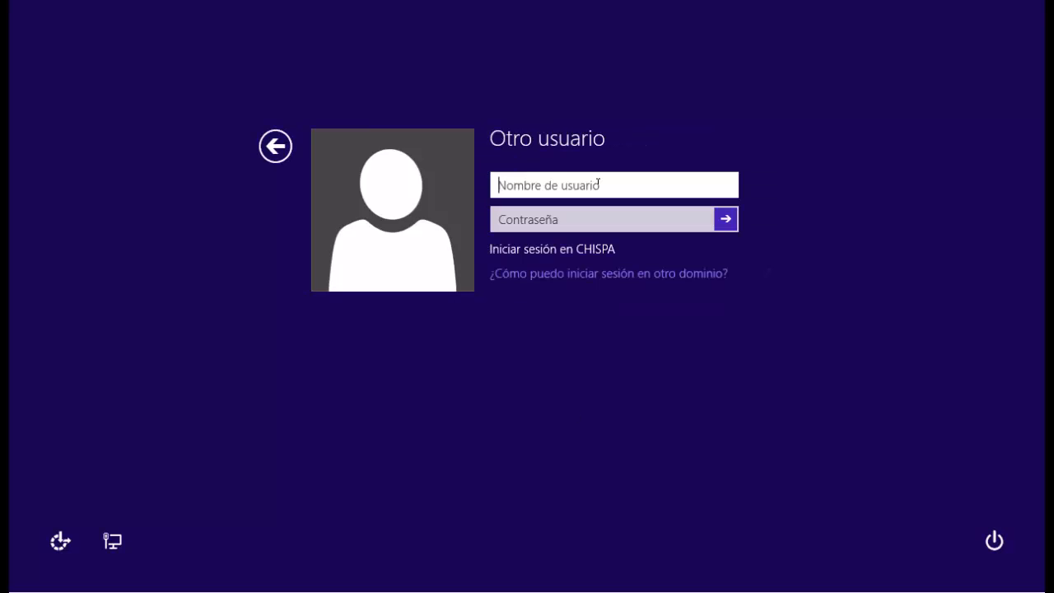
pyautogui.write('juan')
pyautogui.press('Tab')
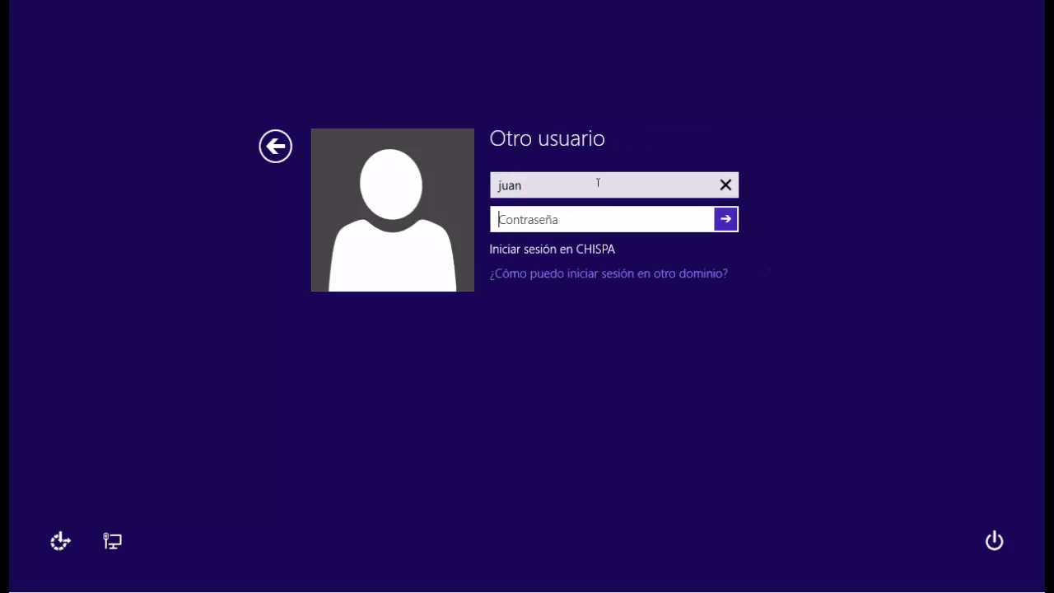
pyautogui.press('Return')
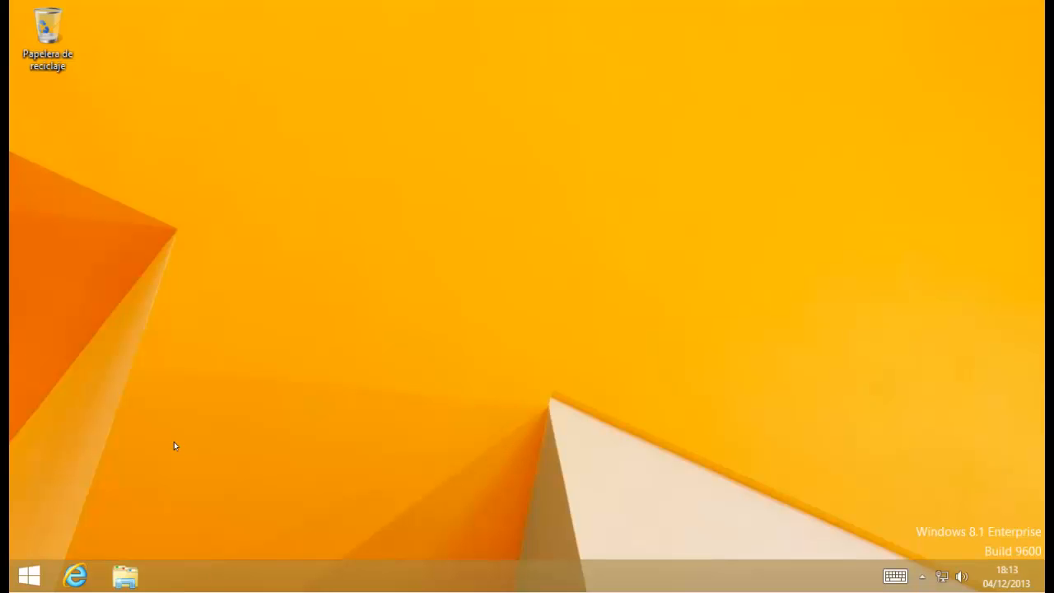
# Append '...' to Datossincifrar.txt in C:\DatossinEFS and save it.
pyautogui.click(125, 586)
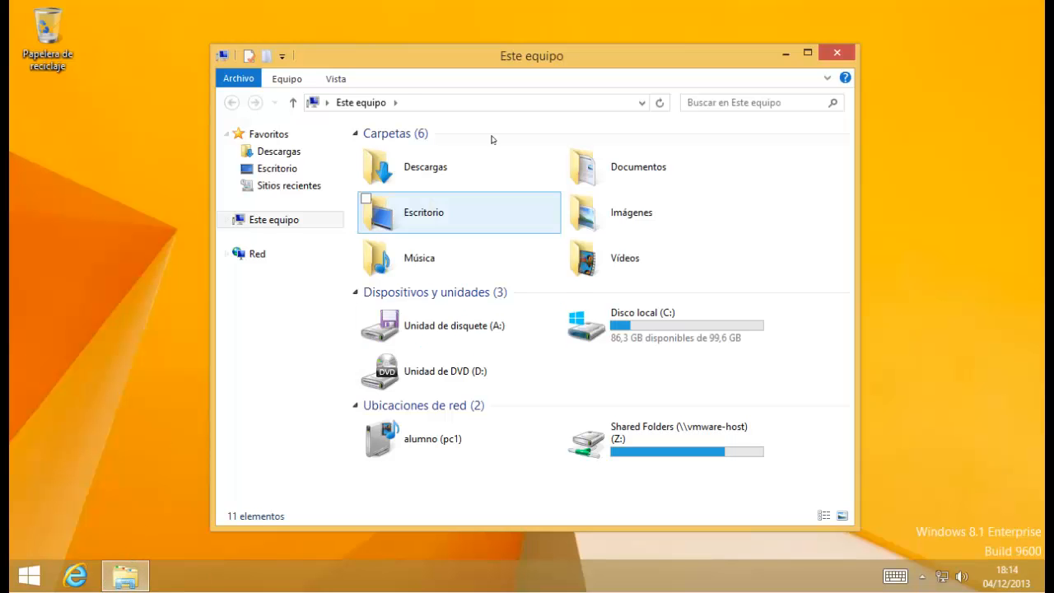
pyautogui.click(806, 54)
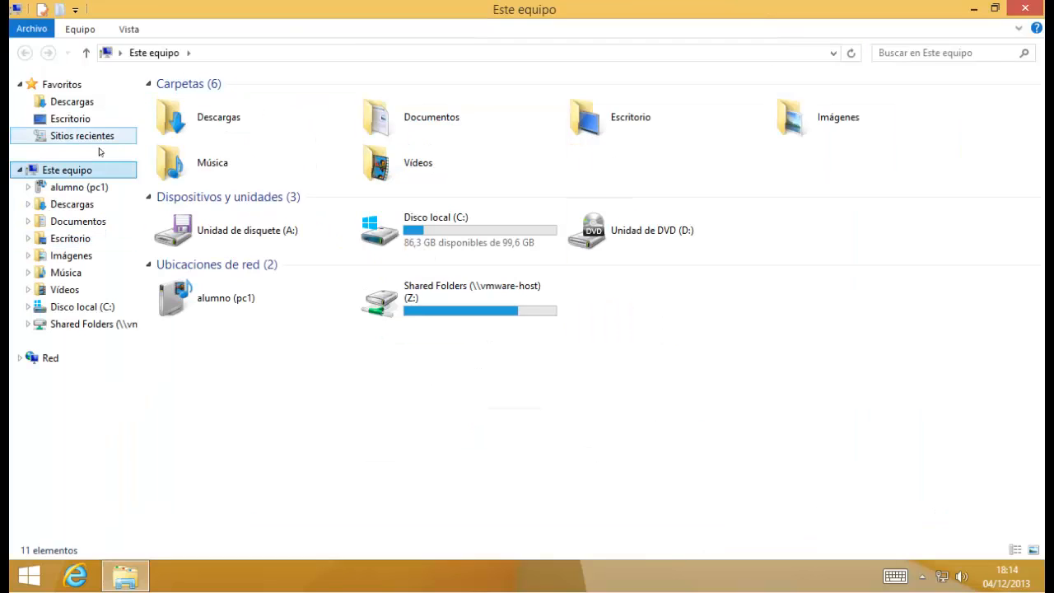
pyautogui.click(83, 306)
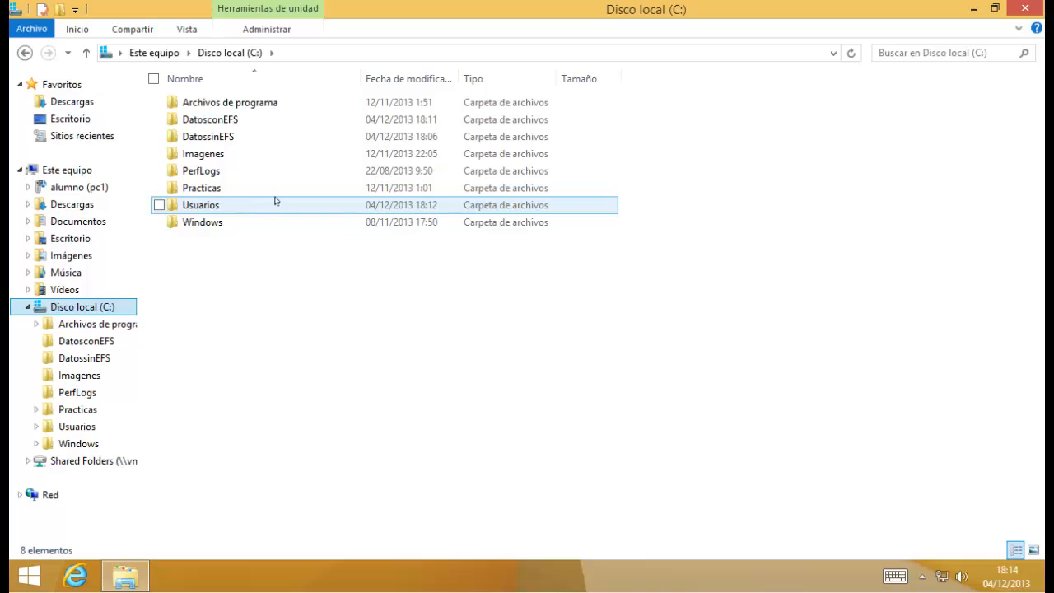
pyautogui.click(210, 141)
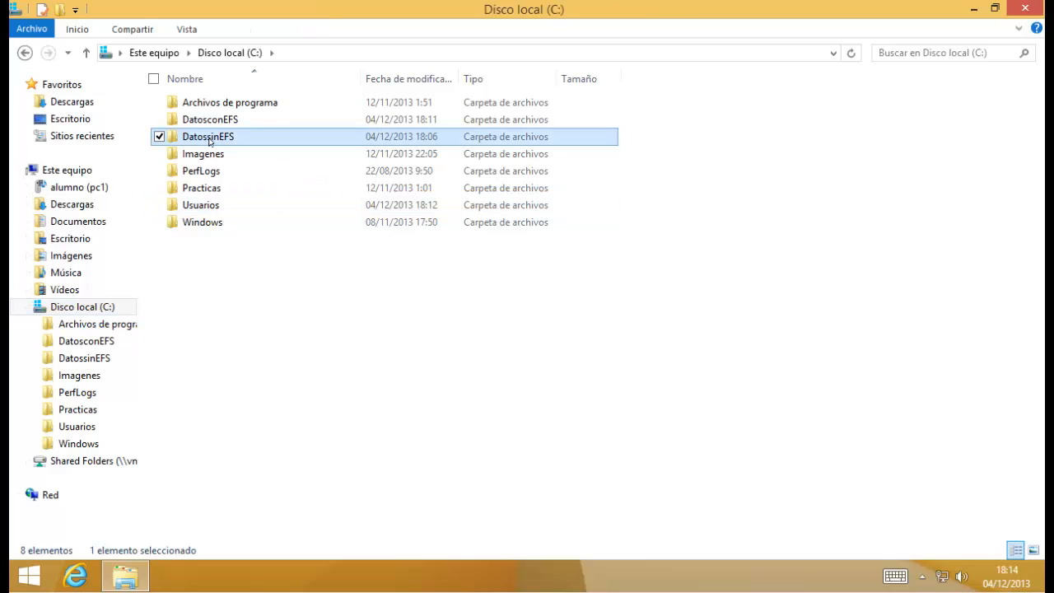
pyautogui.doubleClick(209, 141)
pyautogui.doubleClick(201, 107)
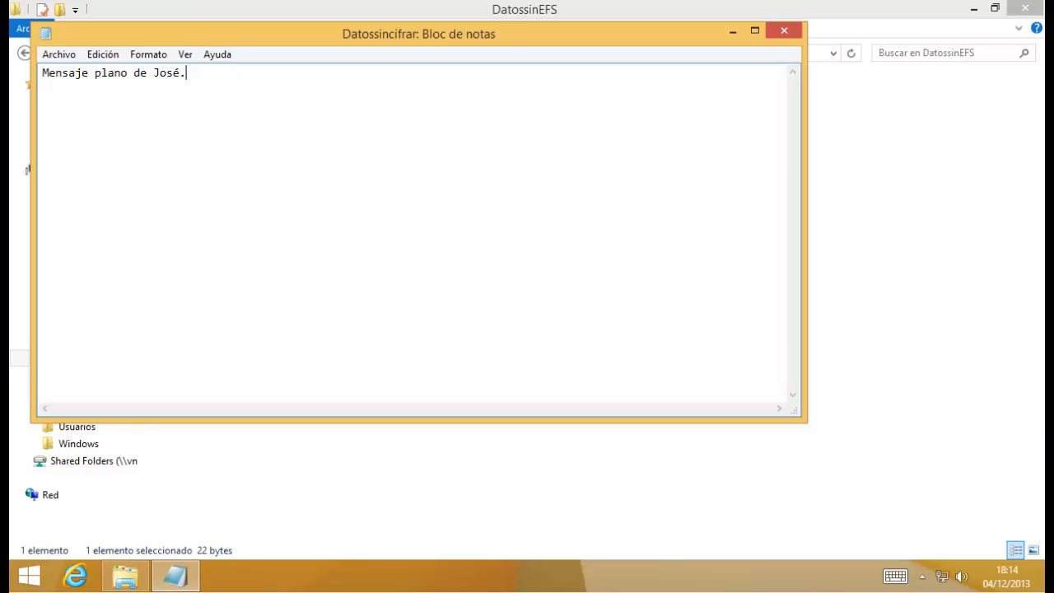
pyautogui.write('...')
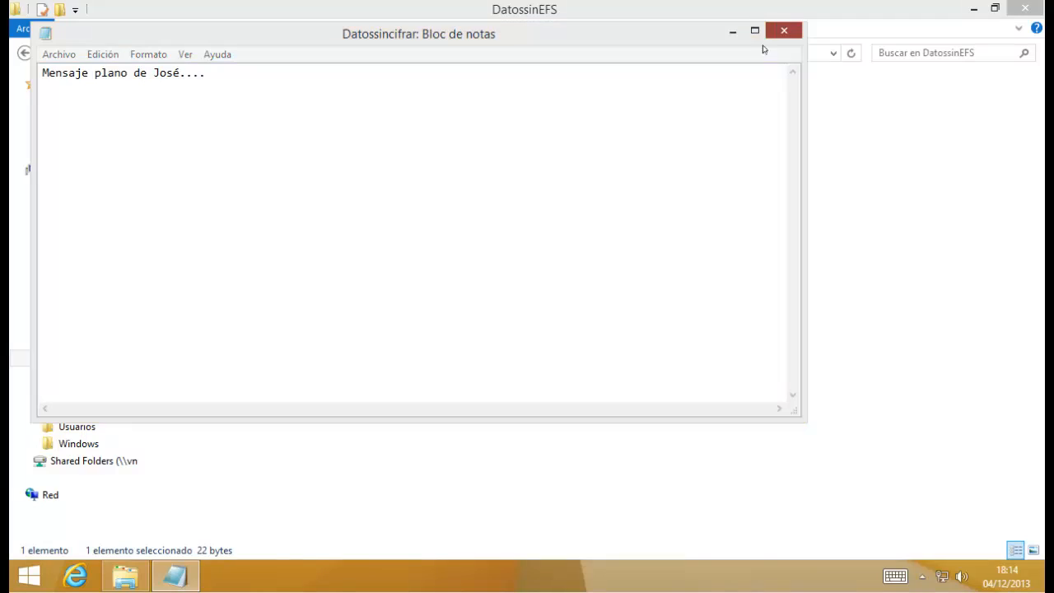
pyautogui.click(784, 30)
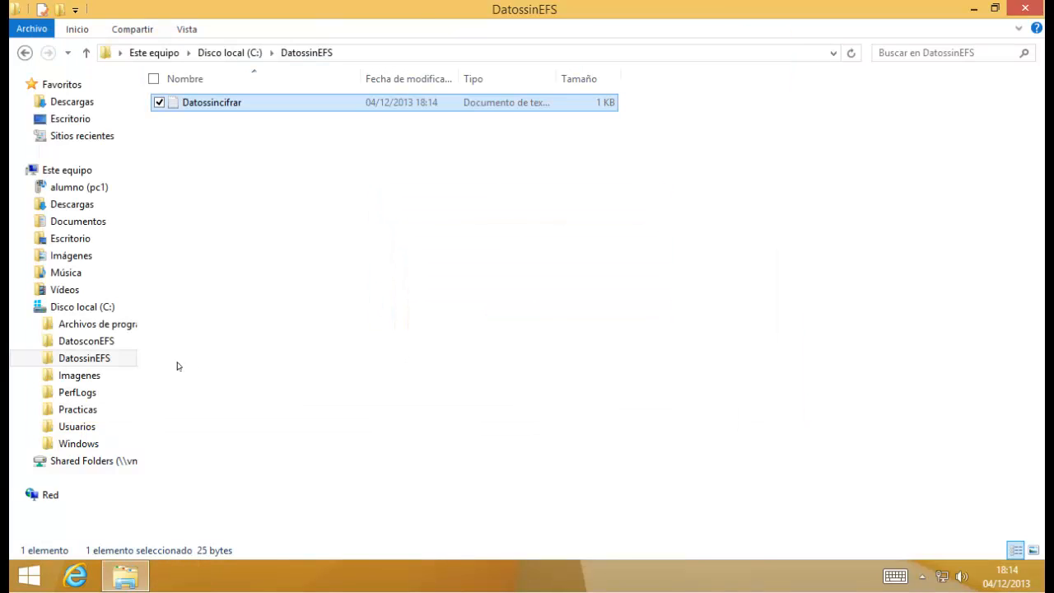
# Try opening the encrypted Datoscifrados, dismiss 'Acceso denegado', and close Notepad.
pyautogui.click(90, 341)
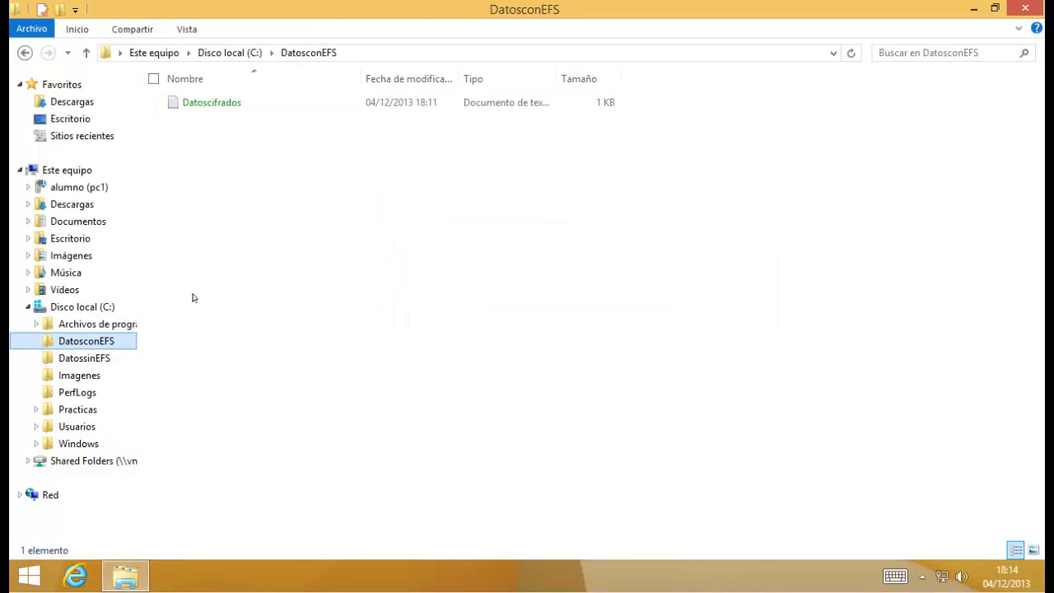
pyautogui.click(414, 191)
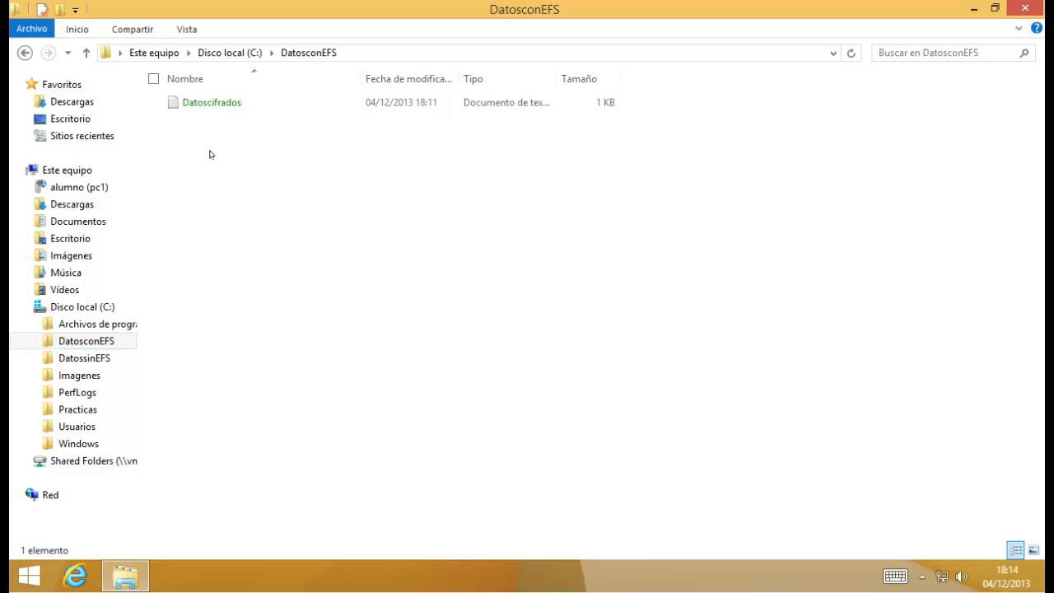
pyautogui.click(220, 105)
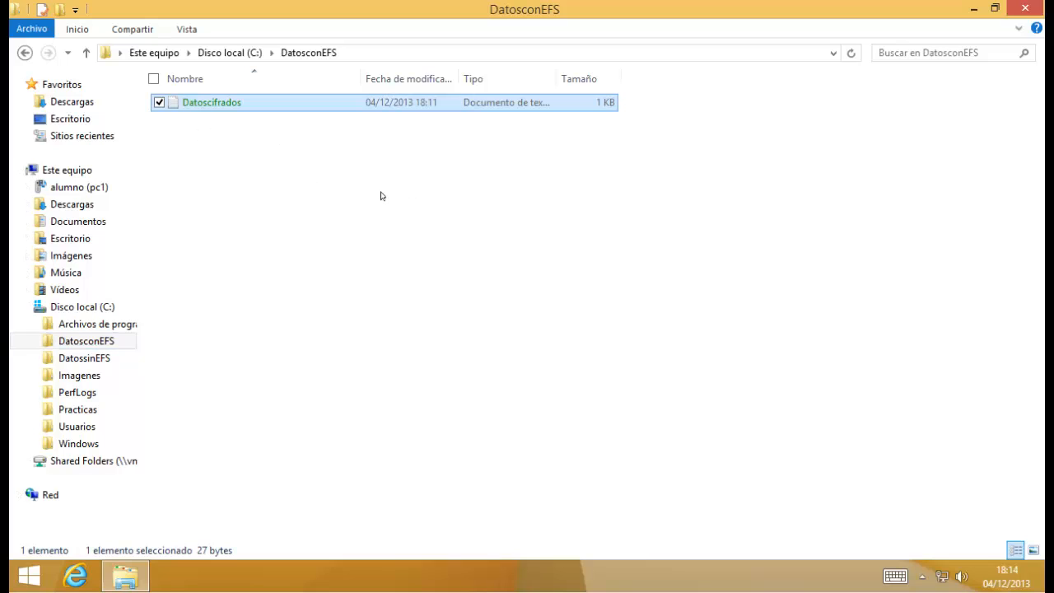
pyautogui.doubleClick(216, 105)
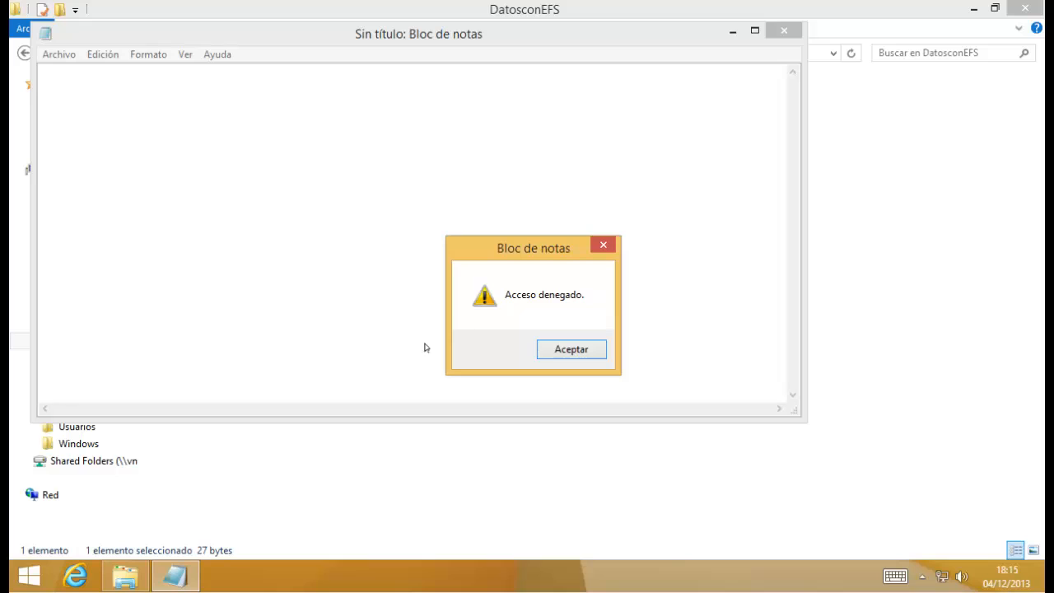
pyautogui.click(580, 353)
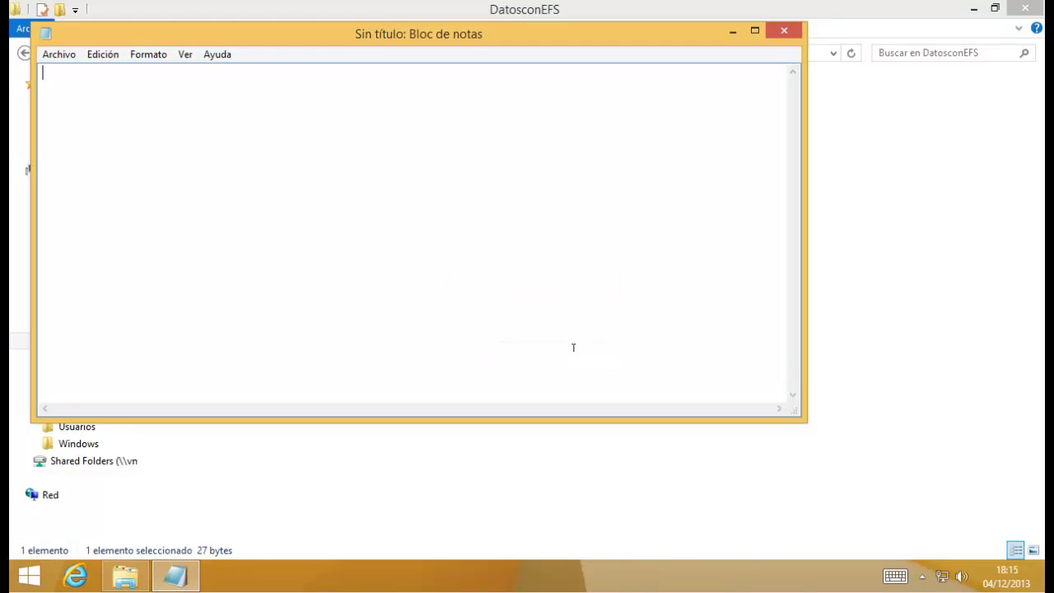
pyautogui.click(784, 30)
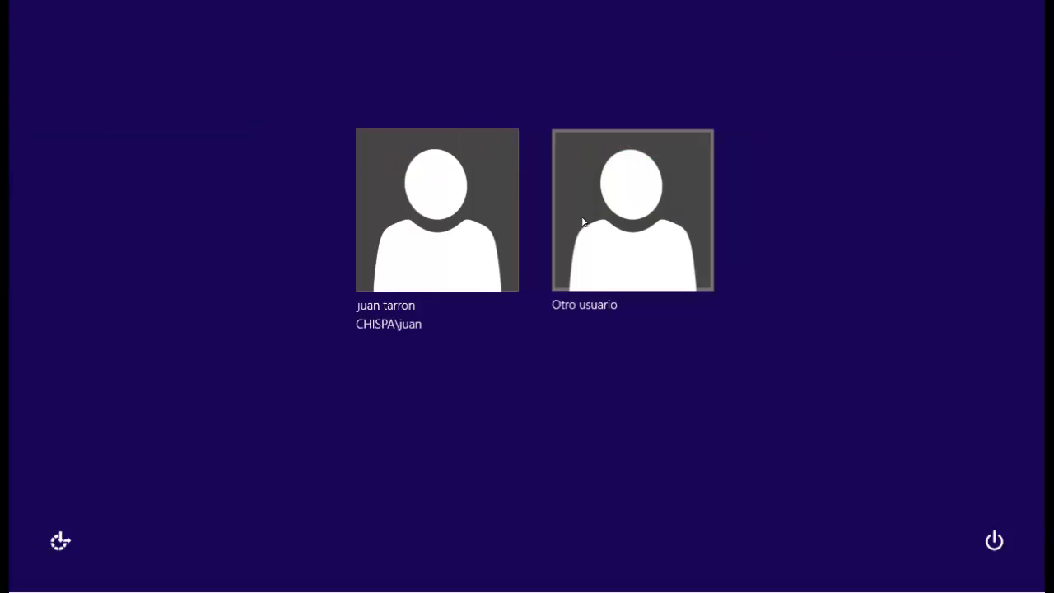
# Sign back in as the original user and read the encrypted Datoscifrados in Notepad.
pyautogui.click(581, 223)
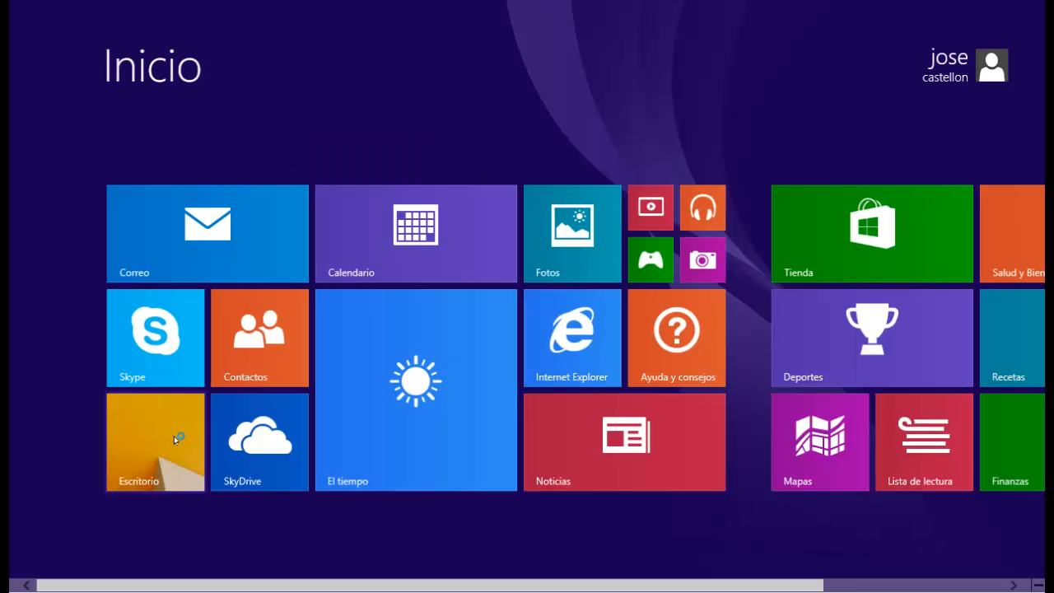
pyautogui.click(177, 435)
pyautogui.click(125, 577)
pyautogui.click(83, 306)
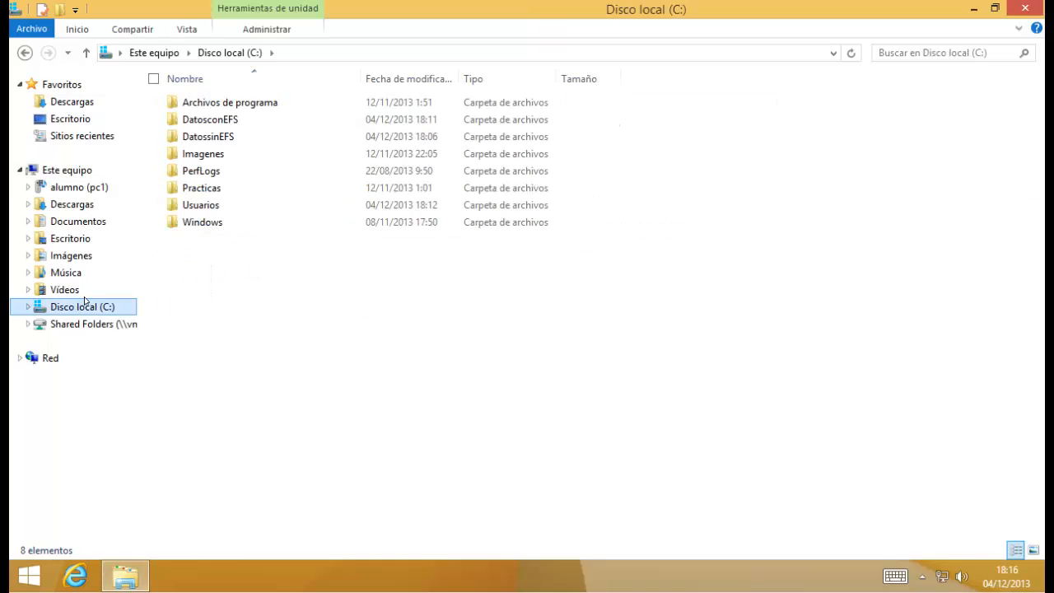
pyautogui.doubleClick(231, 121)
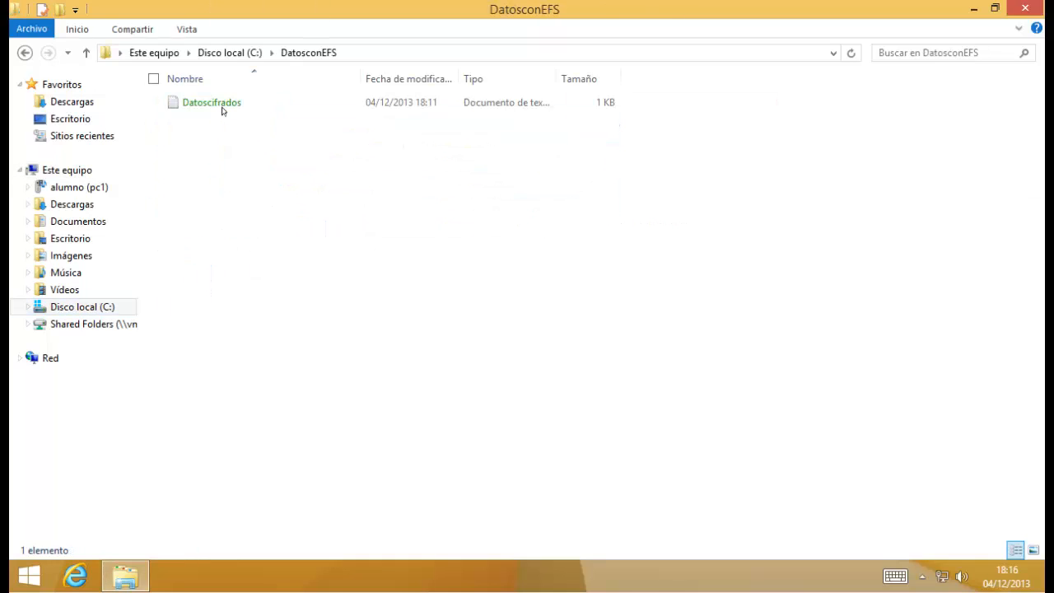
pyautogui.doubleClick(203, 104)
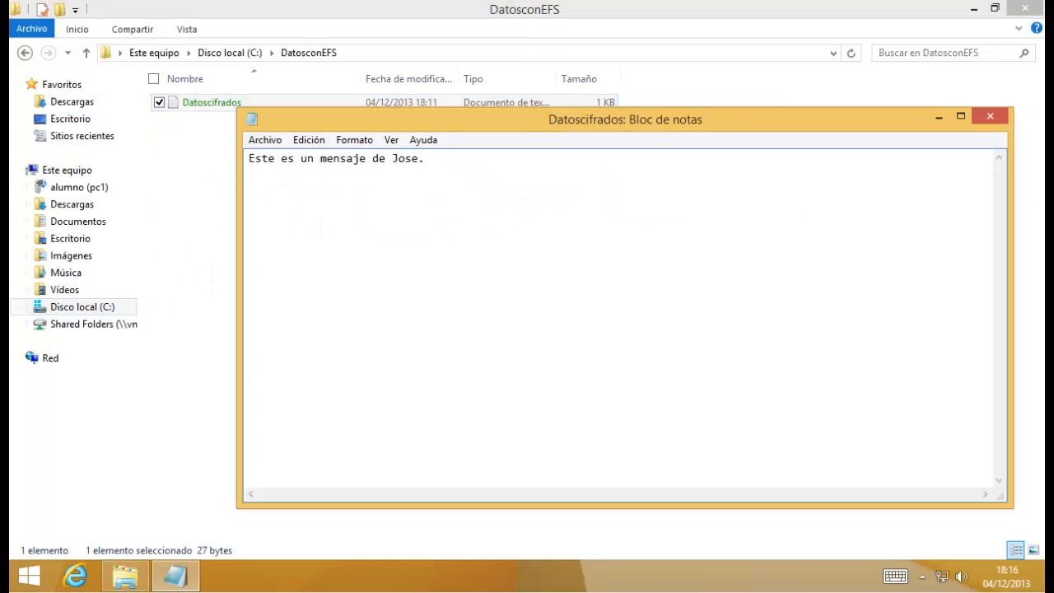
pyautogui.click(991, 116)
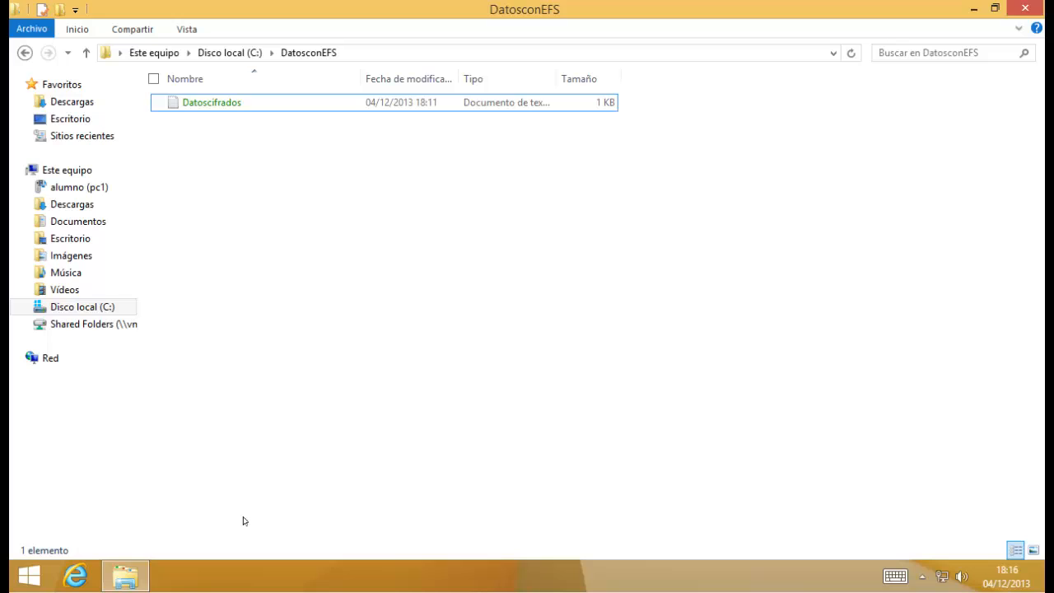
# Launch the management console with mmc and maximize it.
pyautogui.press('super+r')
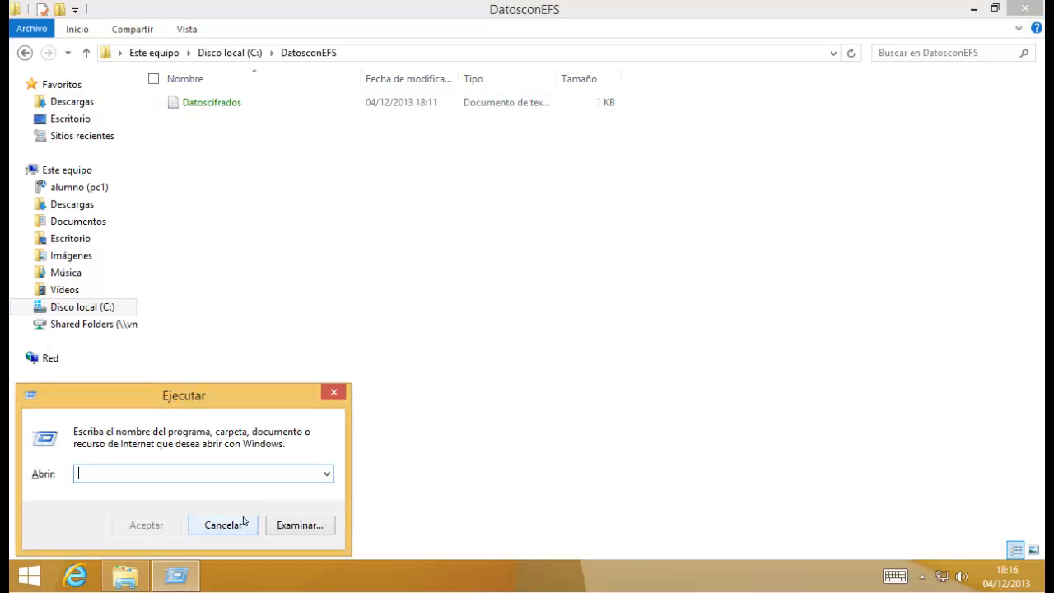
pyautogui.write('mm')
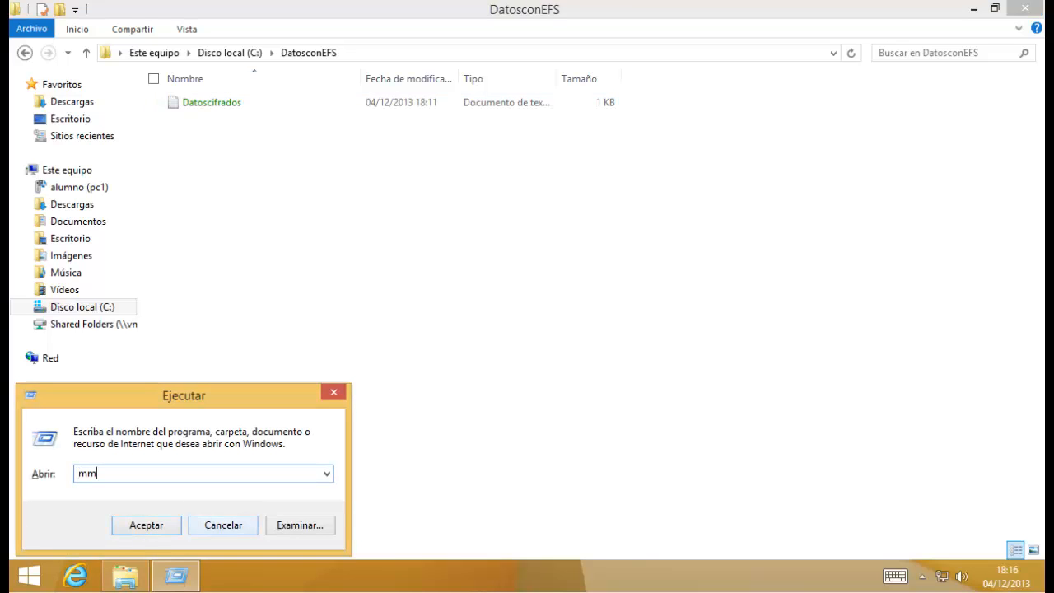
pyautogui.write('c')
pyautogui.press('Return')
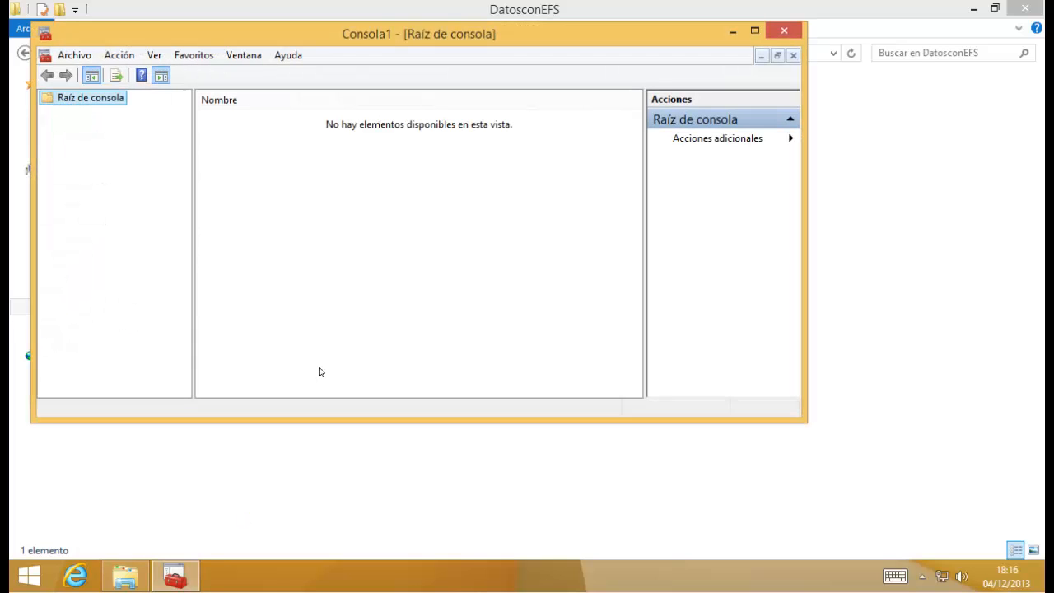
pyautogui.press('super+Up')
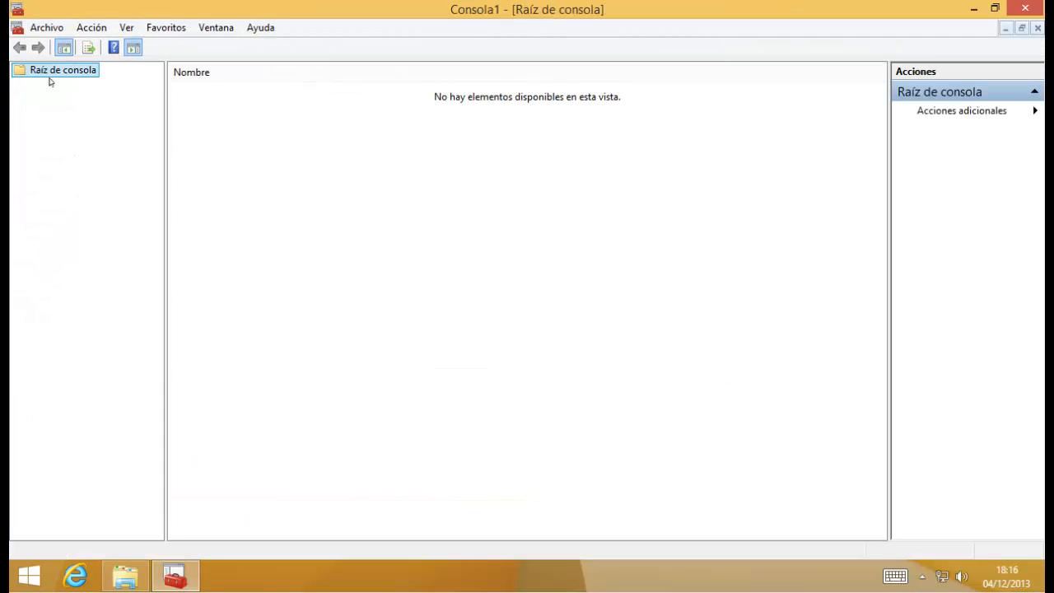
# Add the Certificados snap-in for the current user to the console.
pyautogui.click(42, 31)
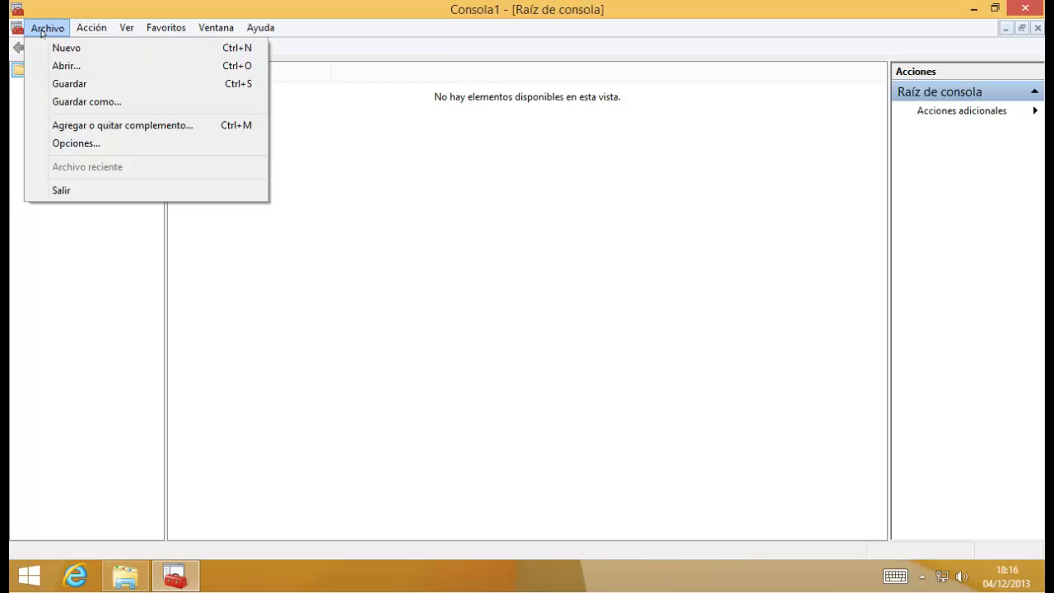
pyautogui.click(148, 124)
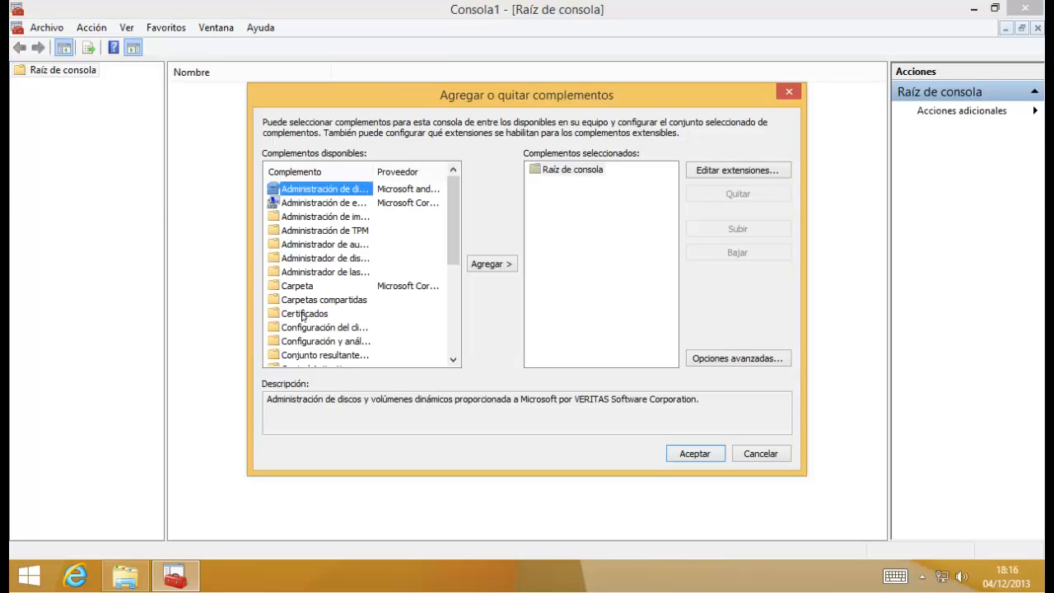
pyautogui.click(303, 314)
pyautogui.click(486, 265)
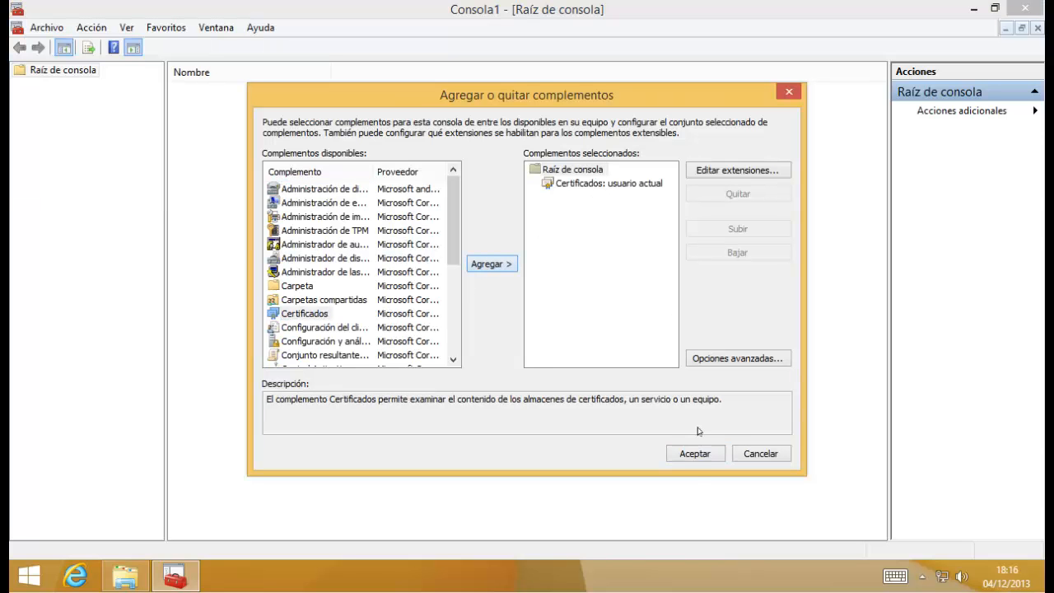
pyautogui.click(694, 454)
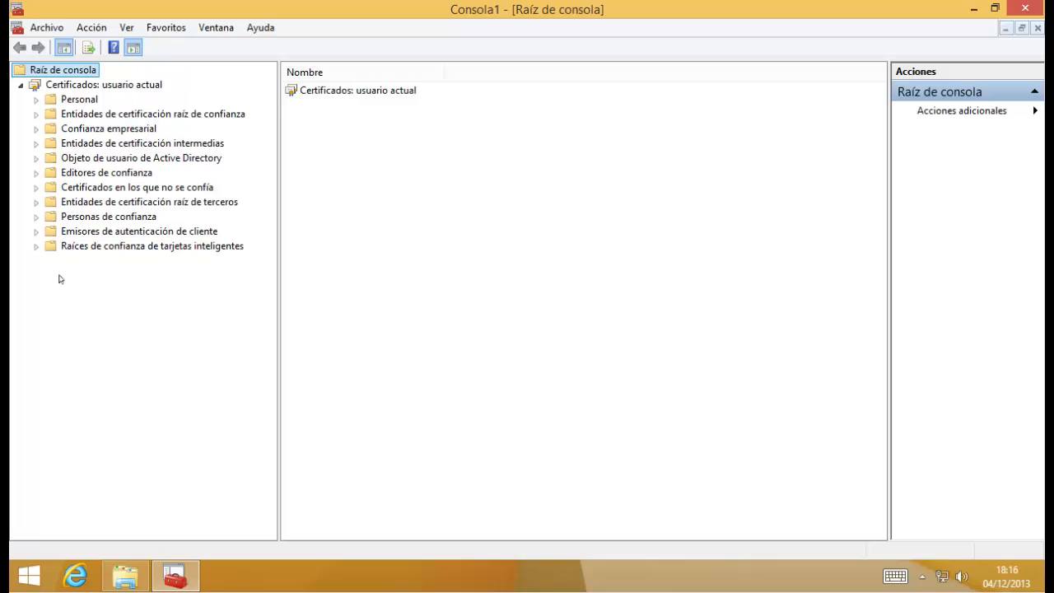
# Show Personal > Certificados, select the file-encryption certificate, and resize columns to read its purposes.
pyautogui.doubleClick(59, 101)
pyautogui.click(96, 115)
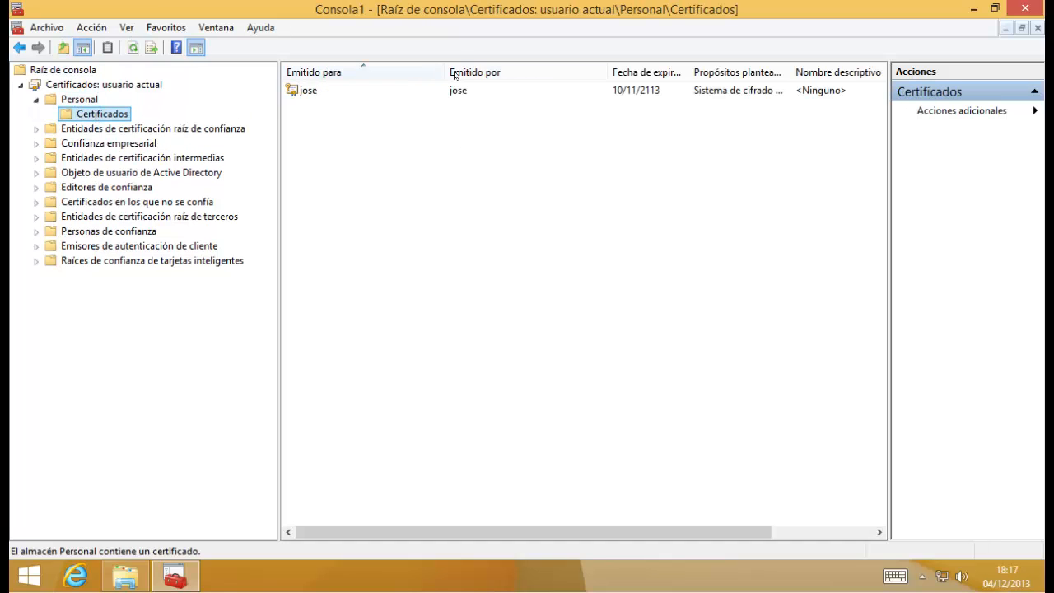
pyautogui.moveTo(427, 74); pyautogui.dragTo(365, 82)
pyautogui.moveTo(523, 72); pyautogui.dragTo(431, 74)
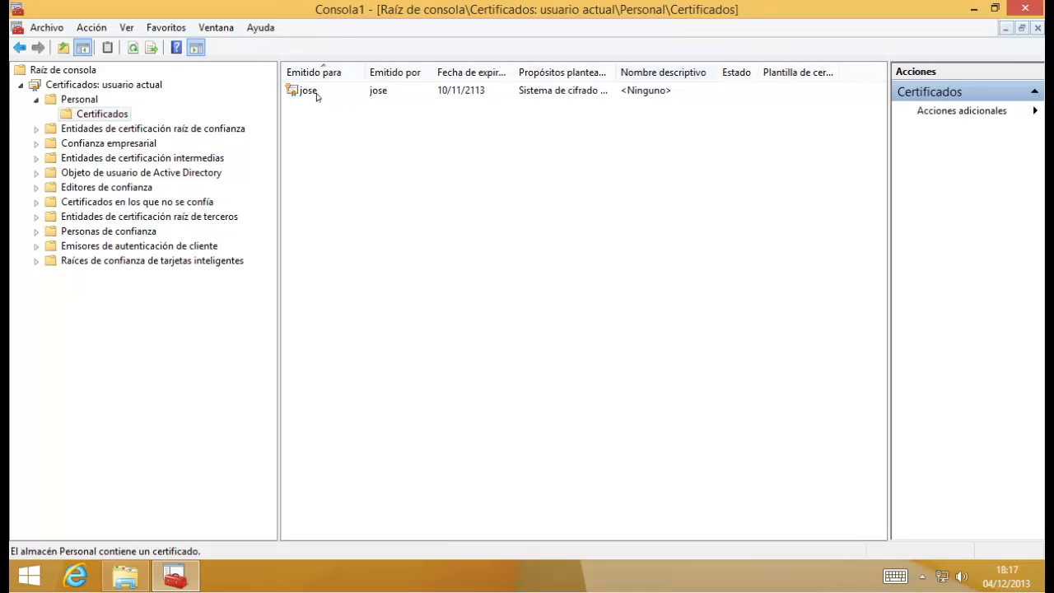
pyautogui.click(317, 93)
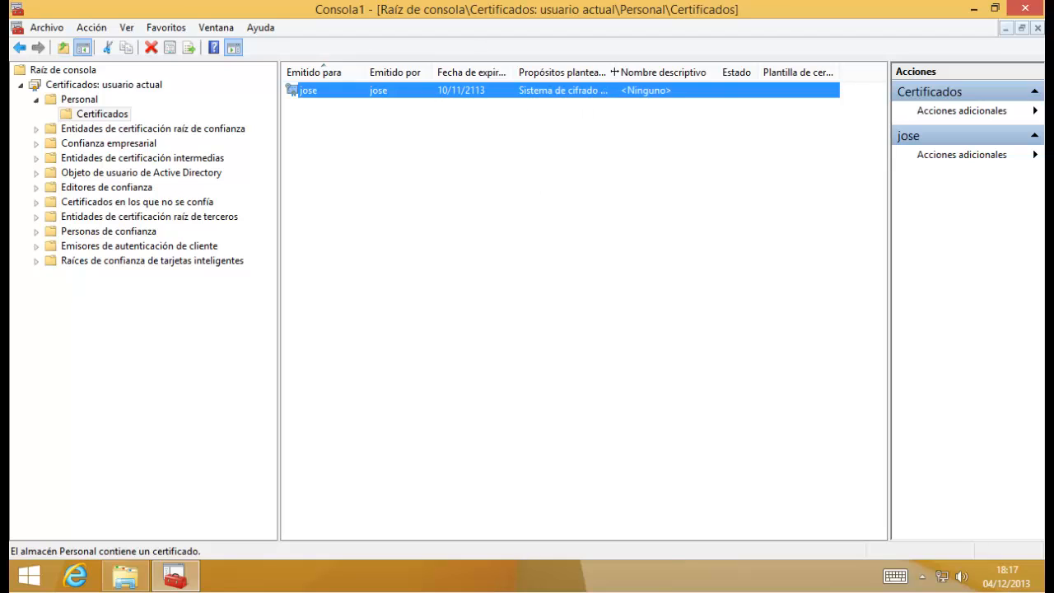
pyautogui.moveTo(616, 72); pyautogui.dragTo(674, 72)
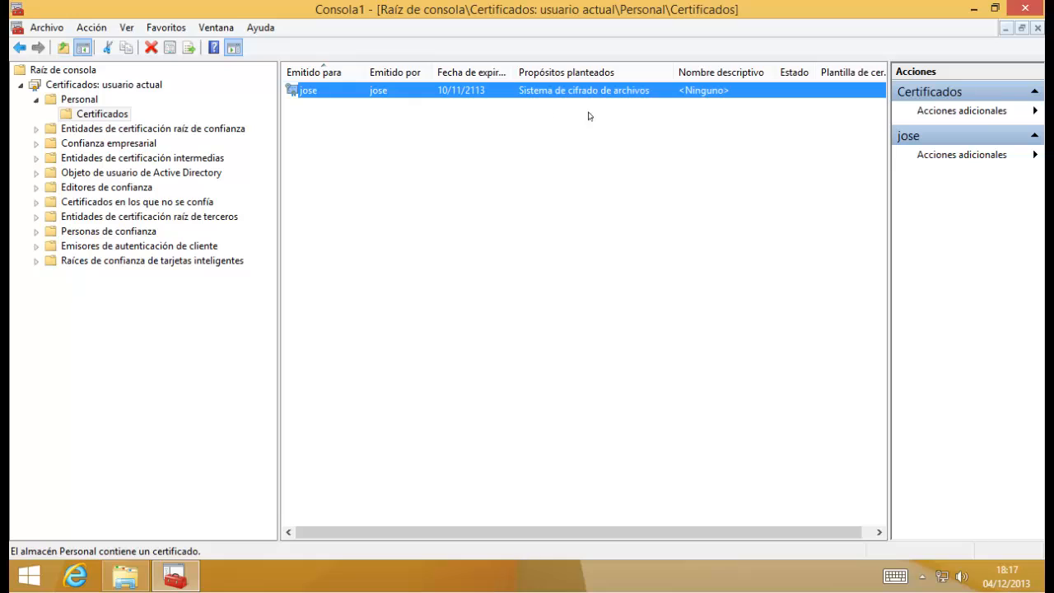
pyautogui.hscroll(1, 589, 259)
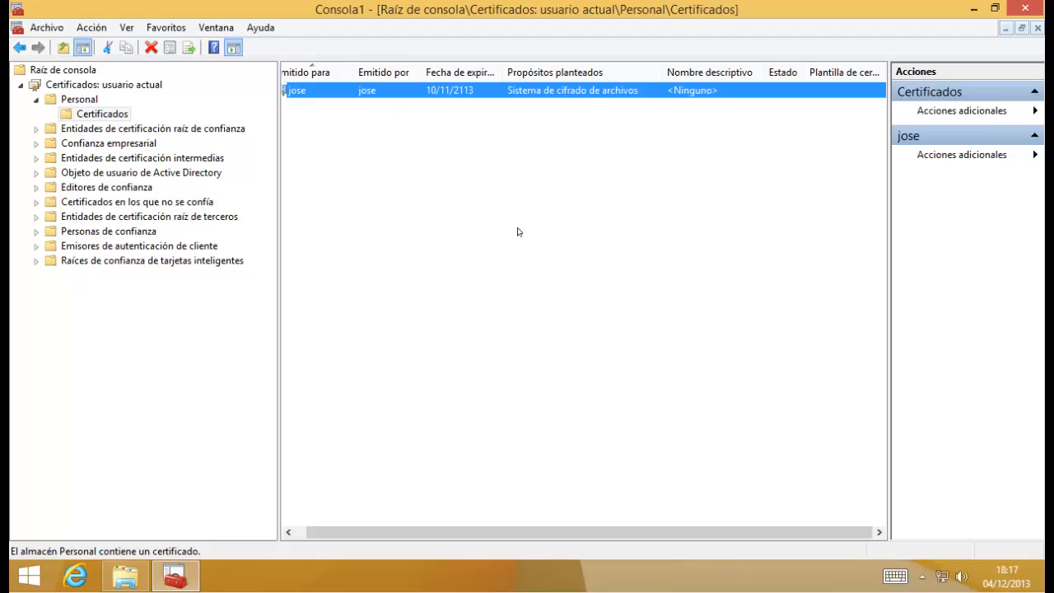
# Start exporting the encryption certificate with its private key in PFX format.
pyautogui.rightClick(355, 87)
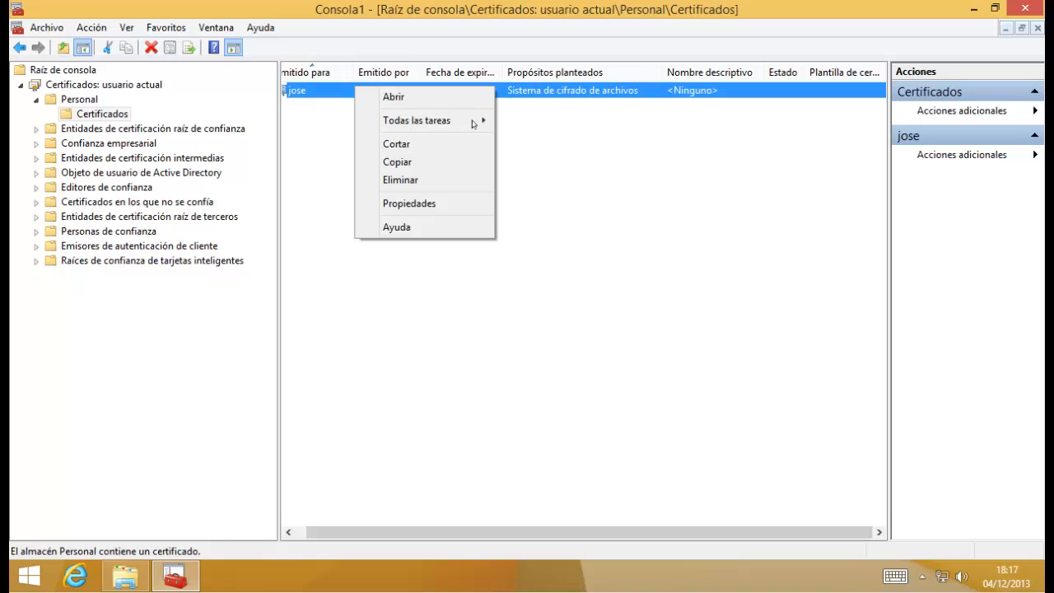
pyautogui.moveTo(474, 121)
pyautogui.click(164, 207)
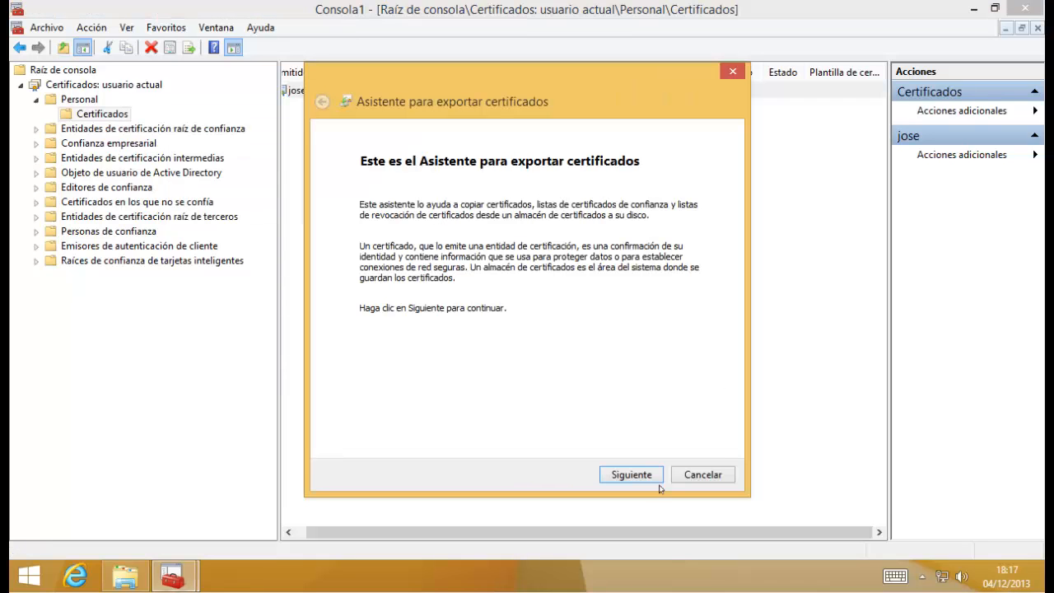
pyautogui.click(631, 475)
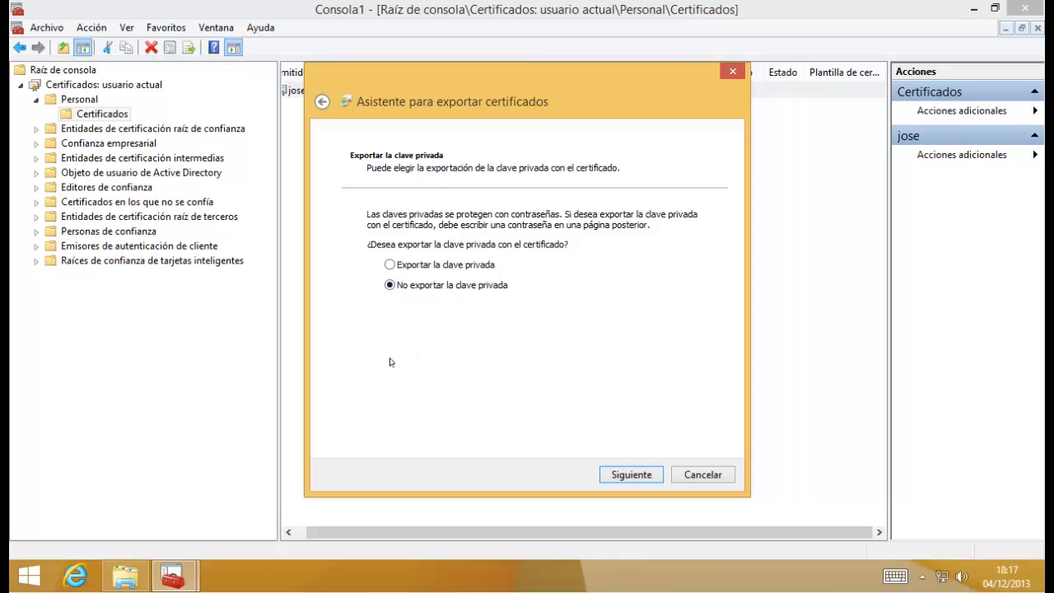
pyautogui.click(391, 265)
pyautogui.click(636, 478)
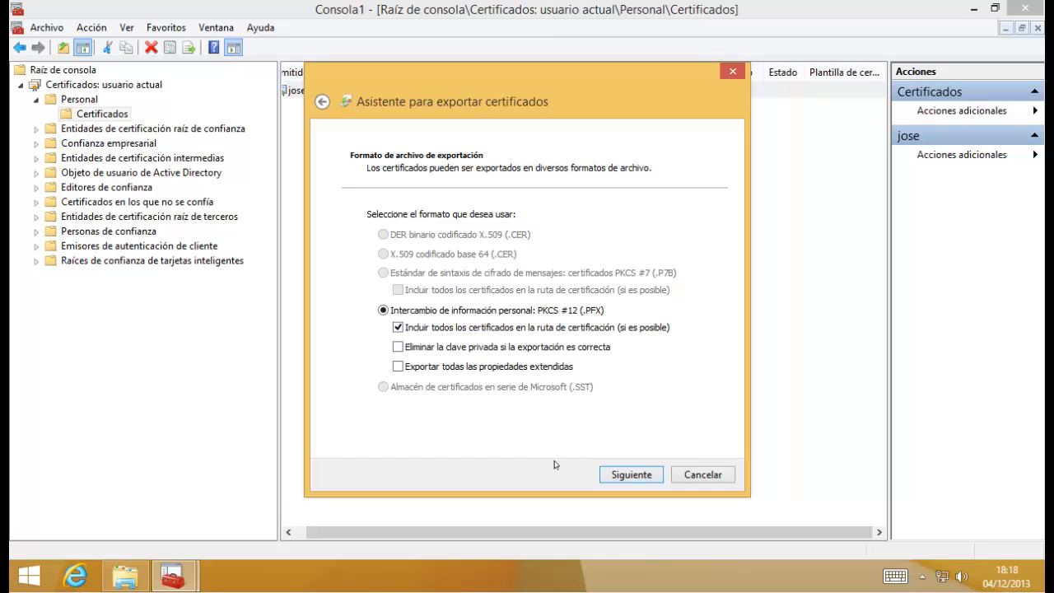
pyautogui.click(619, 475)
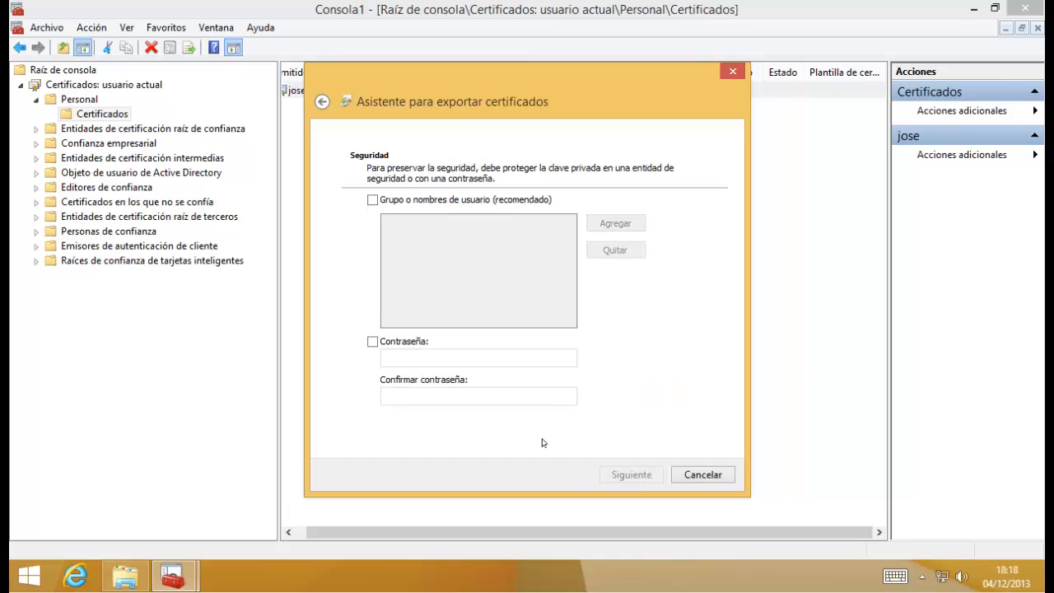
# Protect the PFX export with a password entered twice and continue.
pyautogui.click(372, 342)
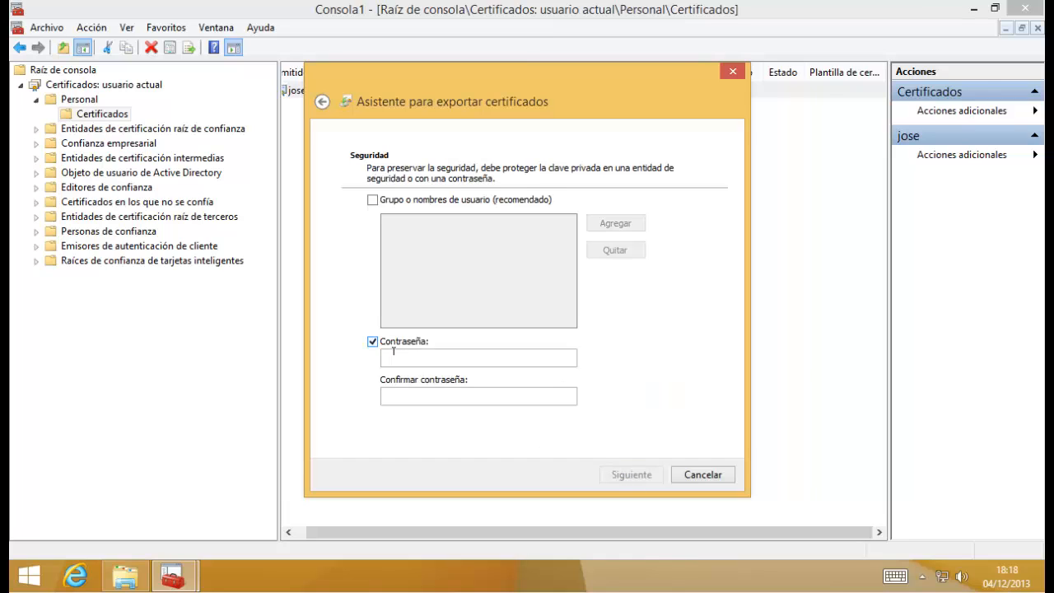
pyautogui.click(405, 352)
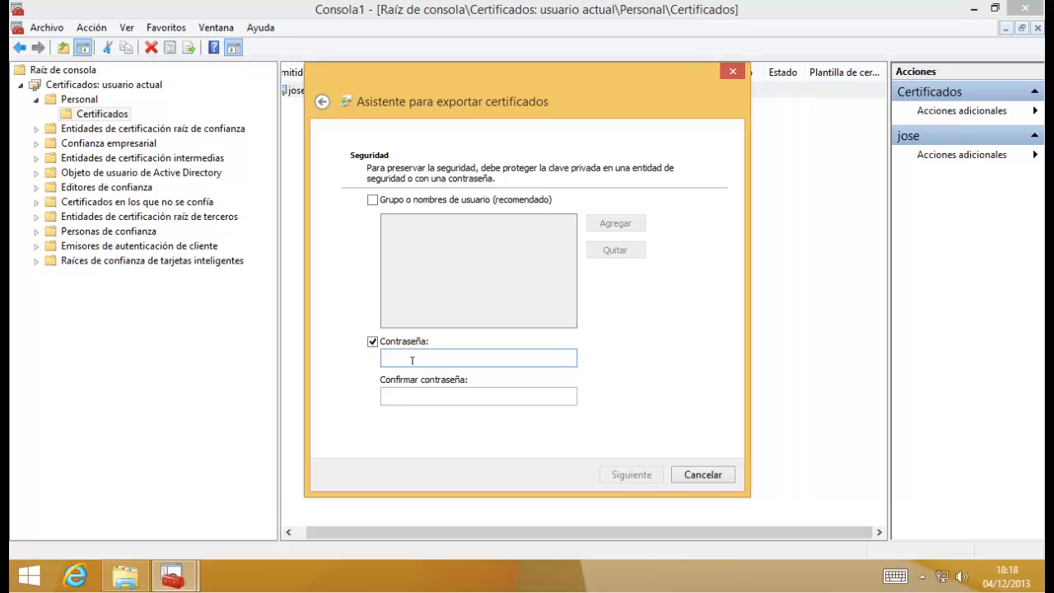
pyautogui.hotkey('ctrl', 'v')
pyautogui.press('Tab')
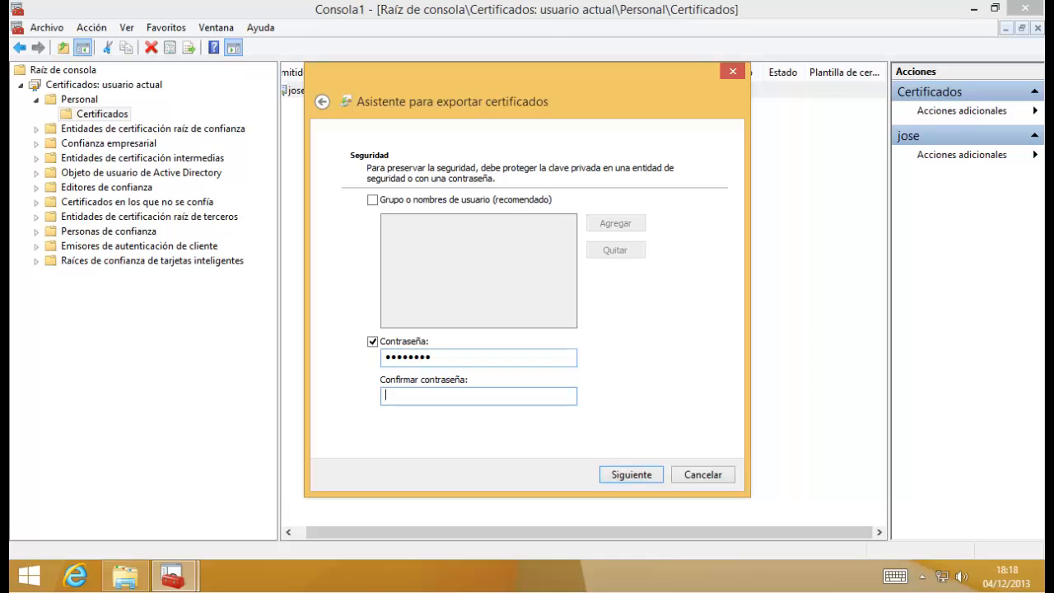
pyautogui.write('••••••••')
pyautogui.click(632, 475)
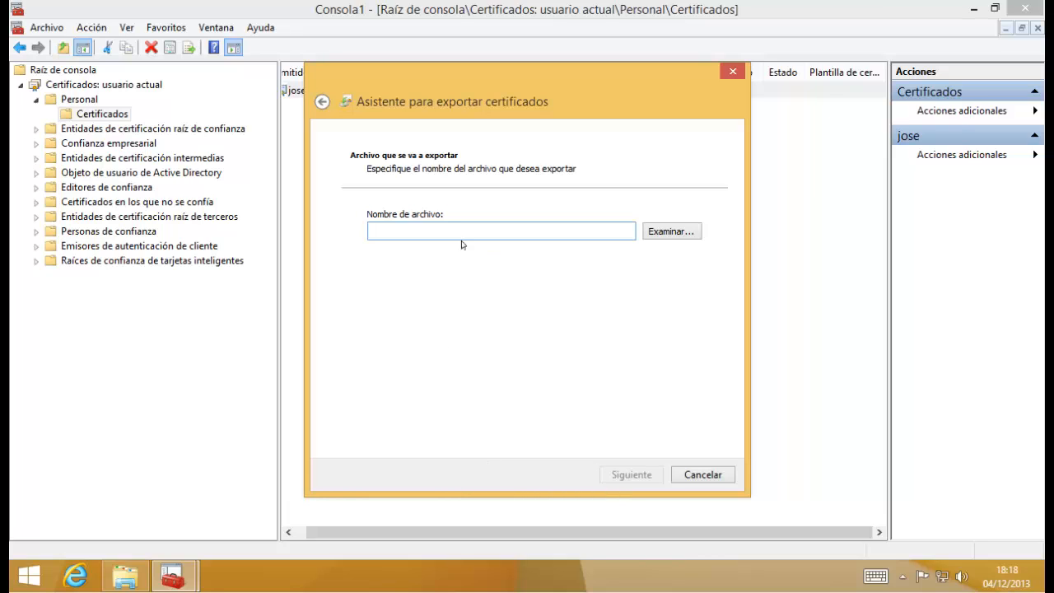
# Set the export file to C:\DatossinEFS\clave.
pyautogui.click(661, 234)
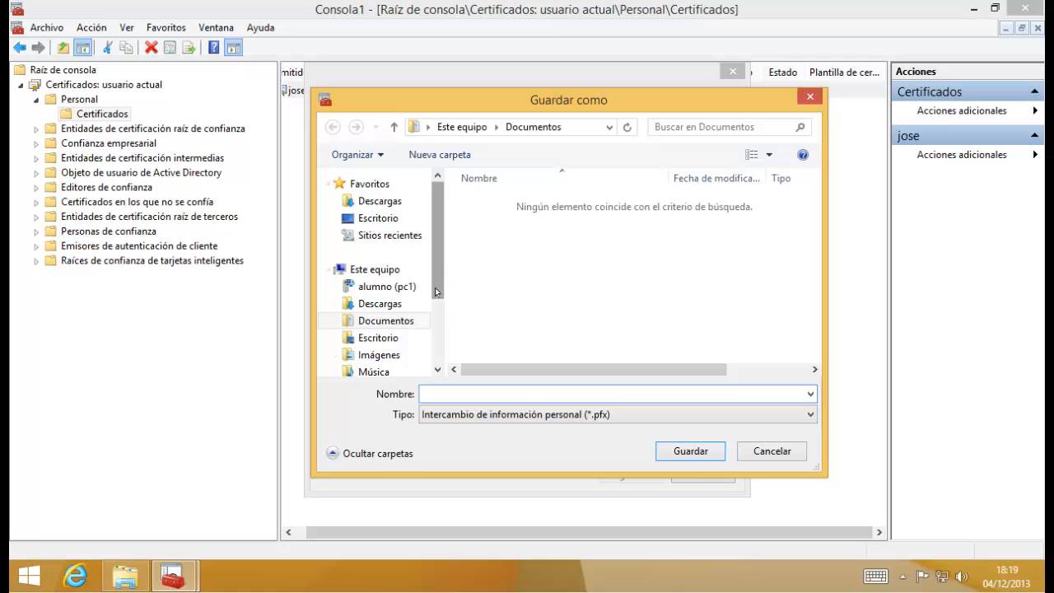
pyautogui.scroll(-3, 436, 313)
pyautogui.click(395, 331)
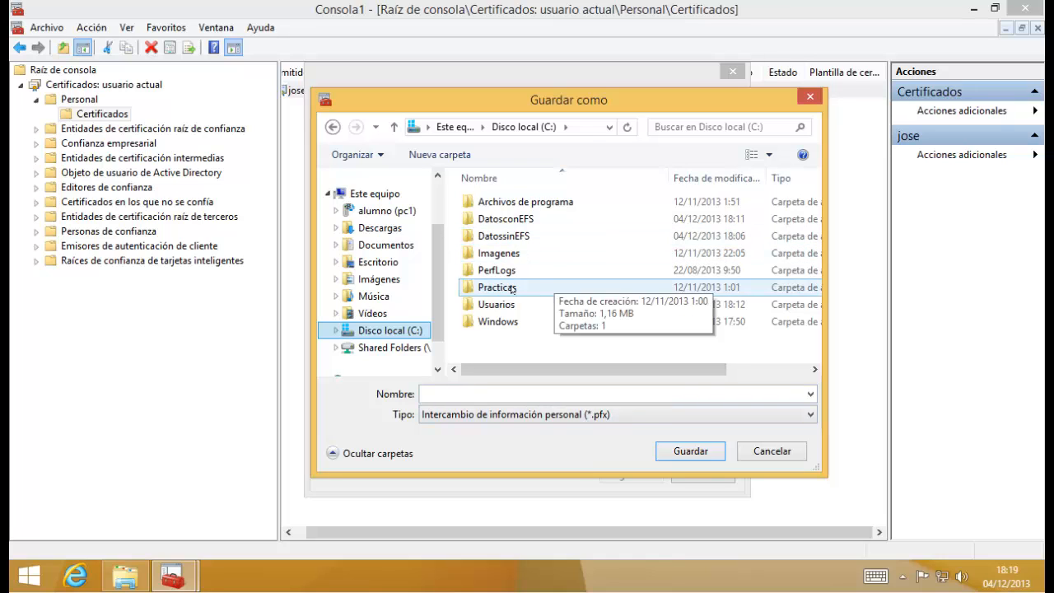
pyautogui.doubleClick(499, 239)
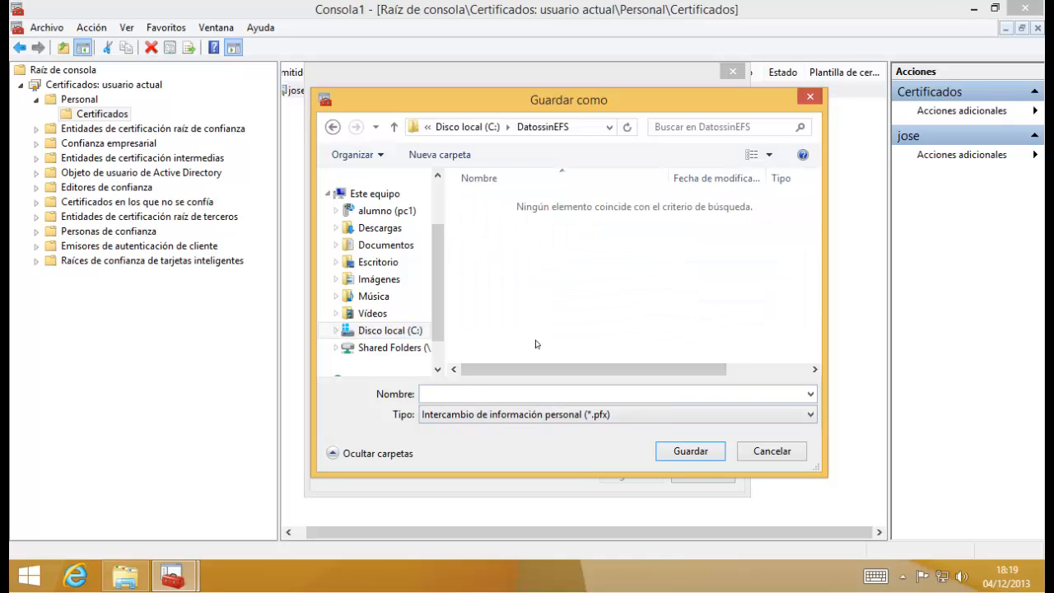
pyautogui.click(475, 391)
pyautogui.write('clave')
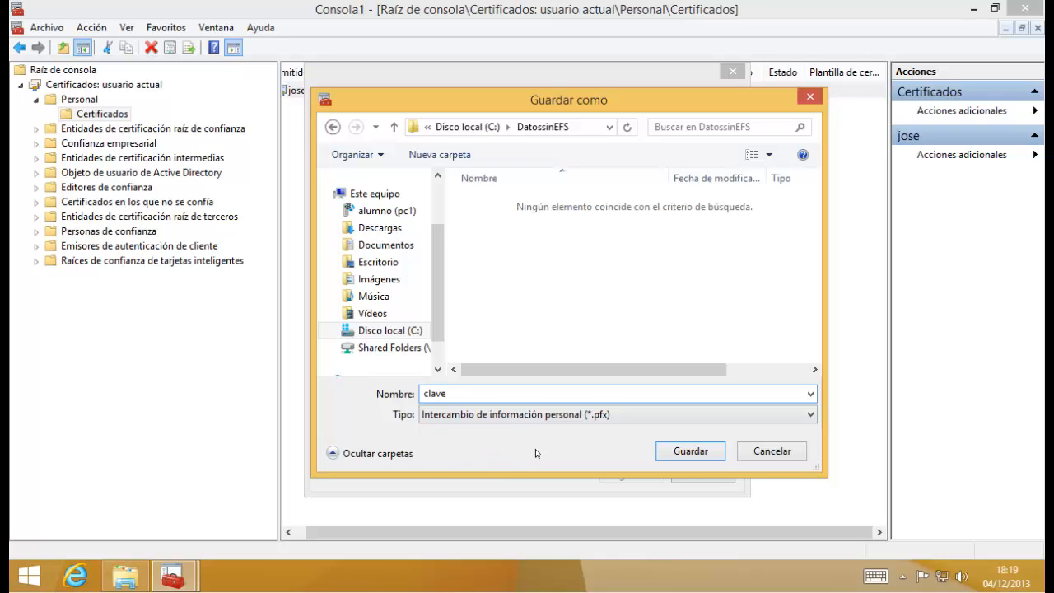
pyautogui.click(691, 452)
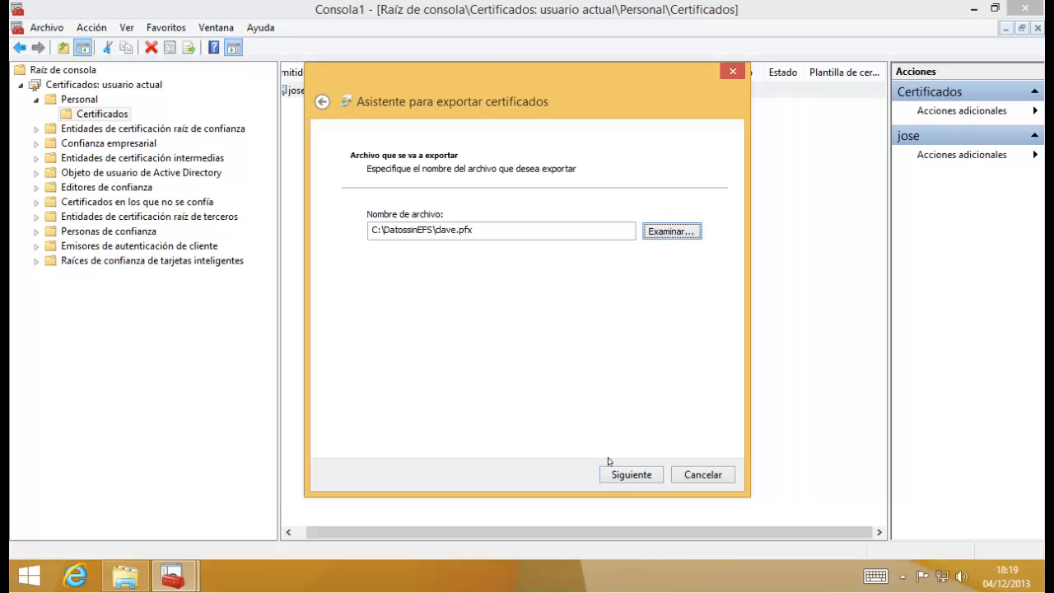
# Finish the export and acknowledge the success message.
pyautogui.click(640, 478)
pyautogui.click(636, 475)
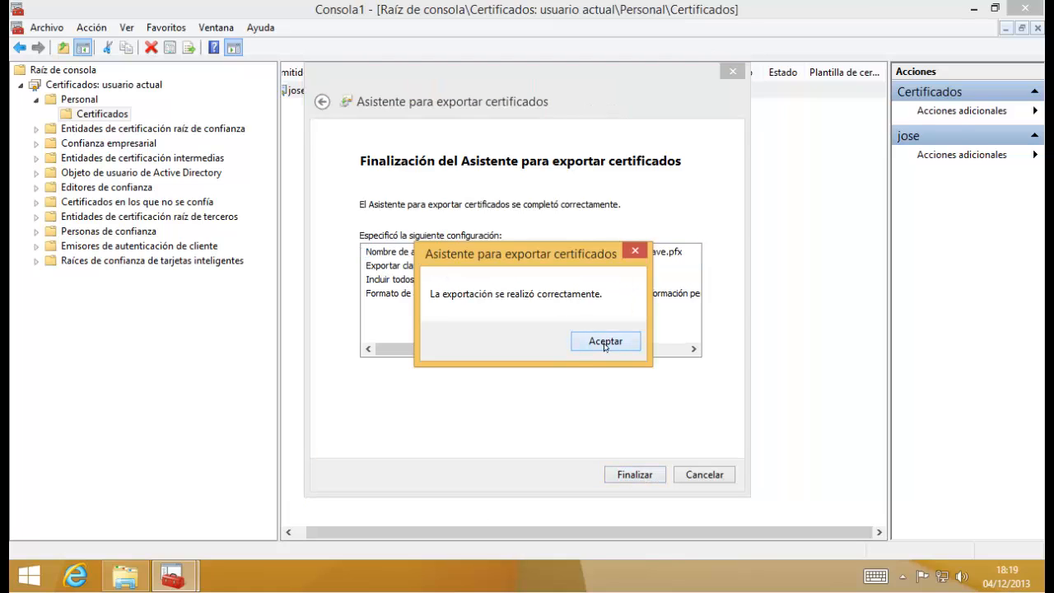
pyautogui.click(604, 345)
# Dismiss the export message and exit the console without saving its configuration.
pyautogui.click(368, 294)
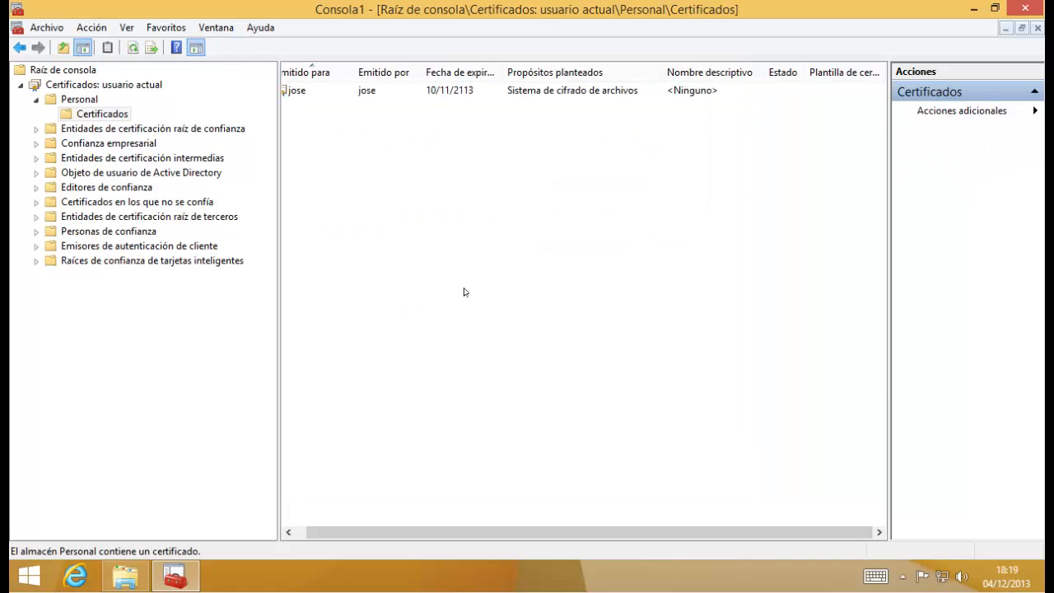
pyautogui.click(46, 27)
pyautogui.click(58, 189)
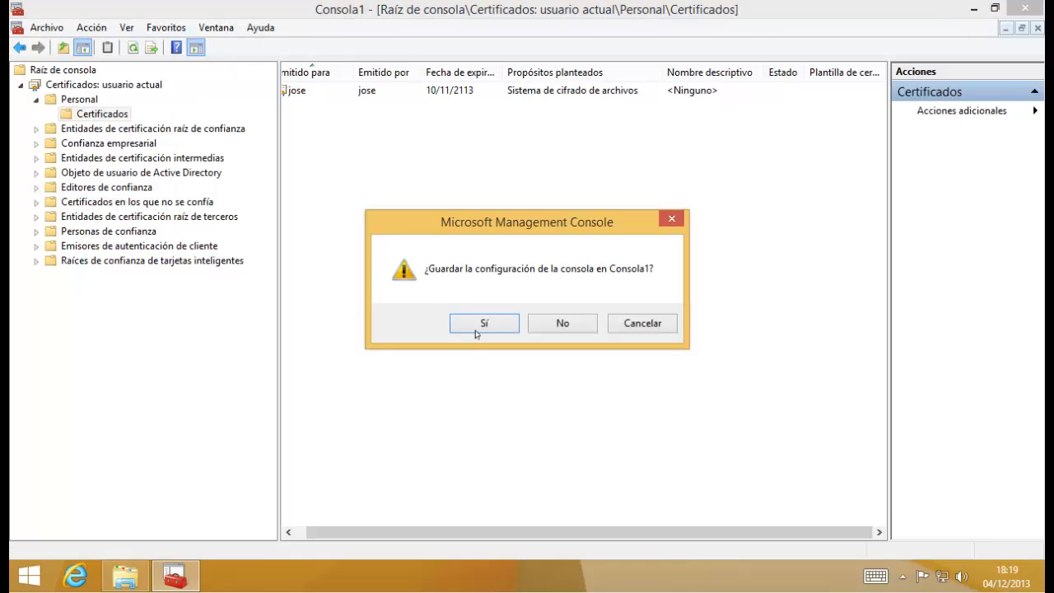
pyautogui.click(560, 326)
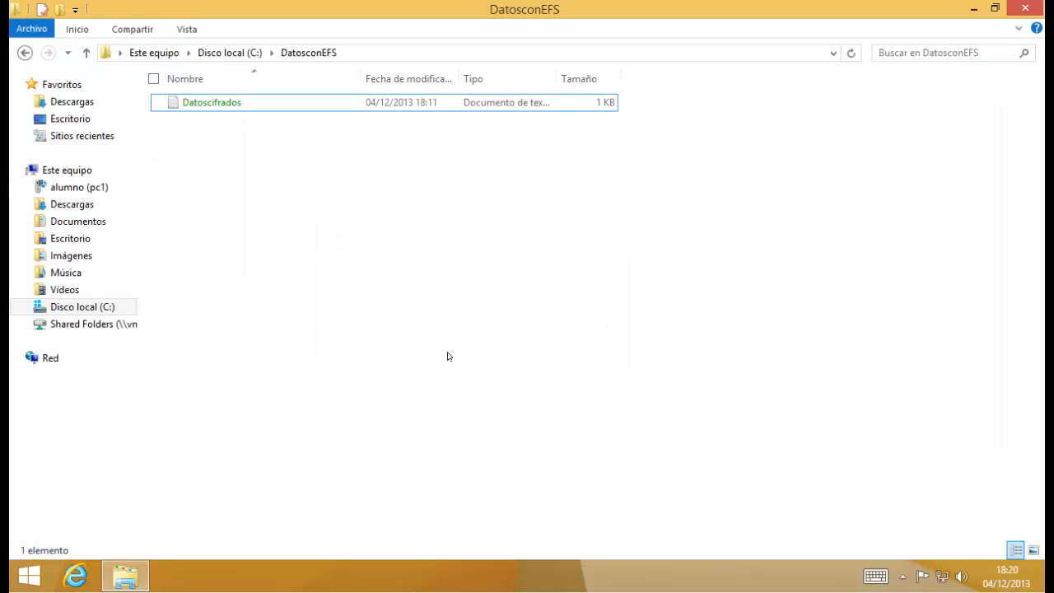
# Sign out, sign in as another domain user, and go to the desktop.
pyautogui.hotkey('ctrl', 'alt', 'Delete')
pyautogui.click(520, 214)
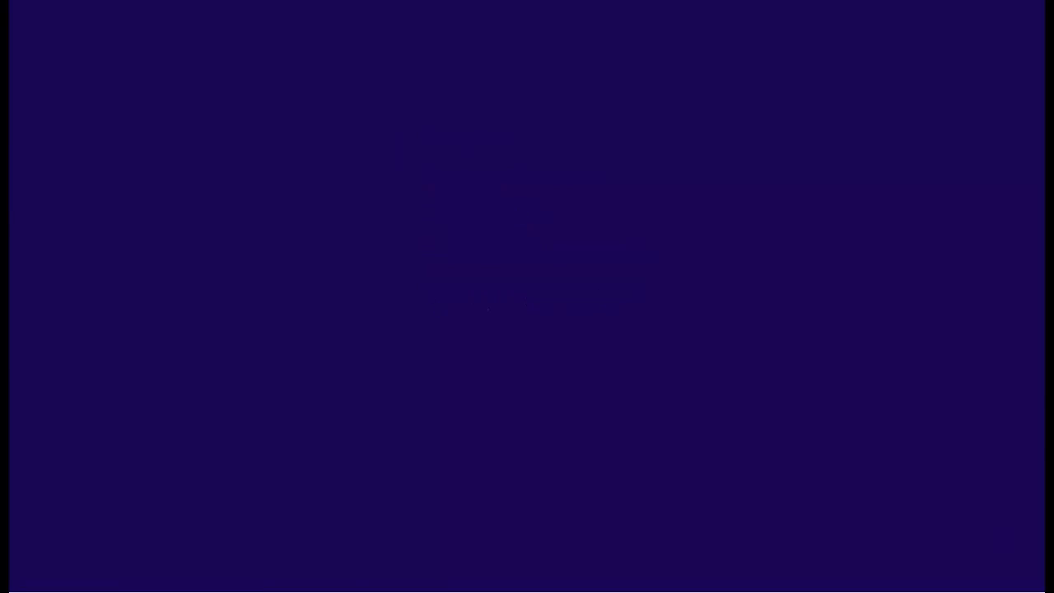
pyautogui.click(631, 229)
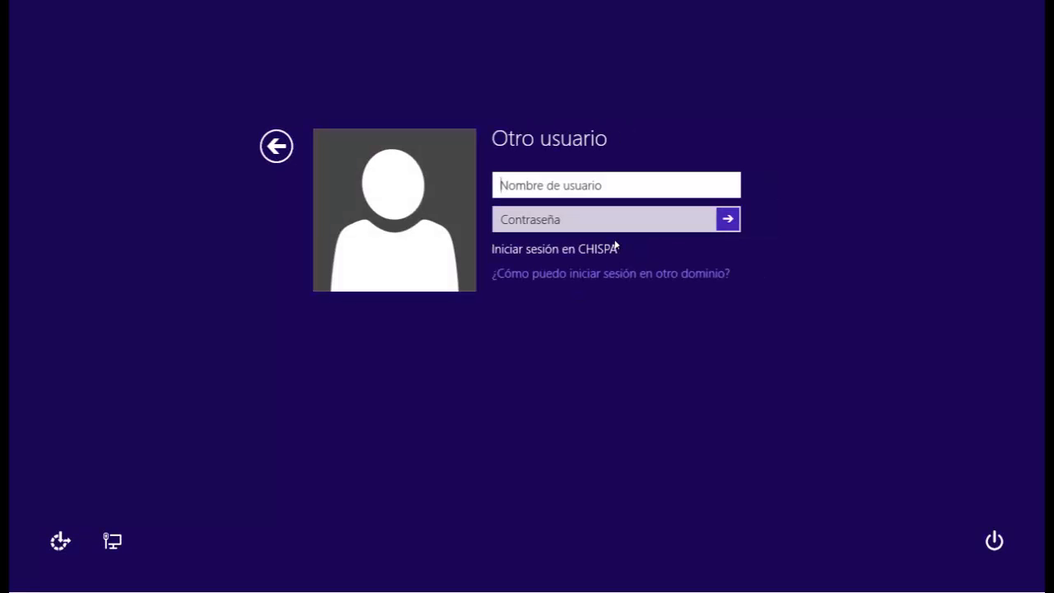
pyautogui.write('juan')
pyautogui.press('Tab')
pyautogui.press('Return')
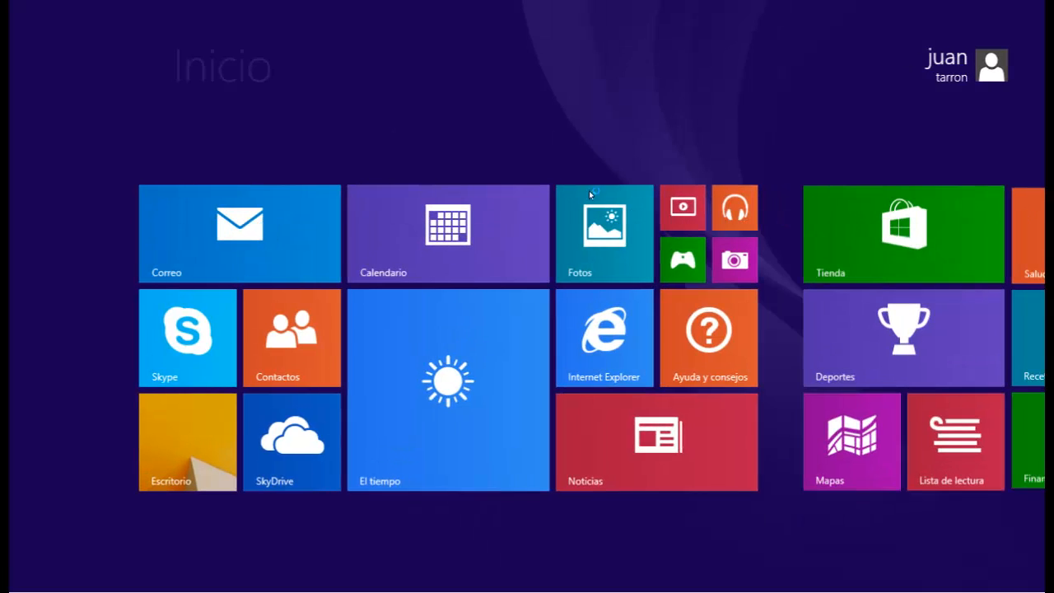
pyautogui.click(135, 461)
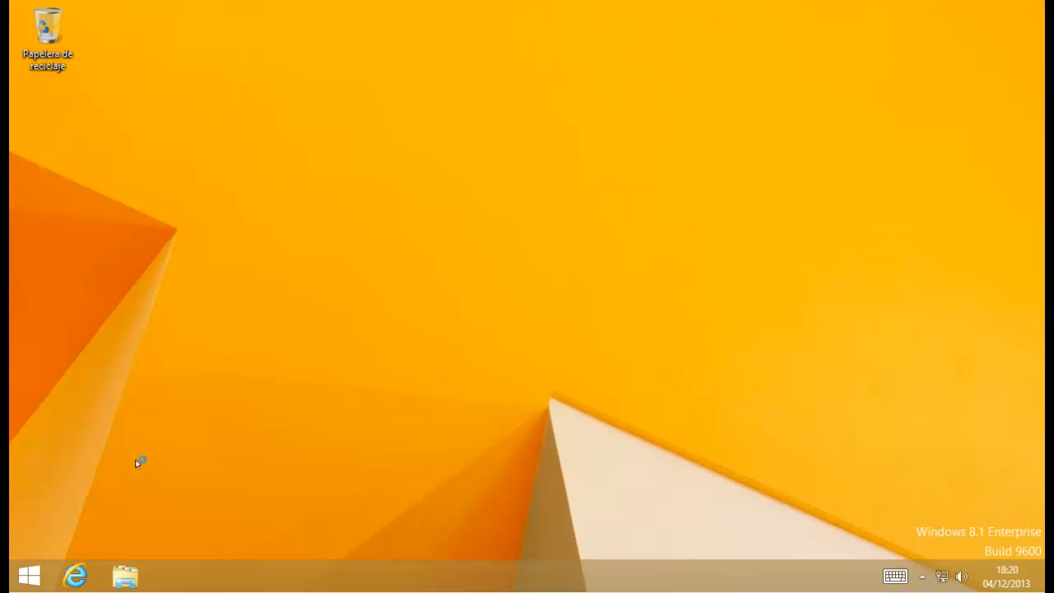
# Try opening C:\DatosconEFS\Datoscifrados, dismiss the Acceso denegado error, and close Notepad.
pyautogui.click(131, 577)
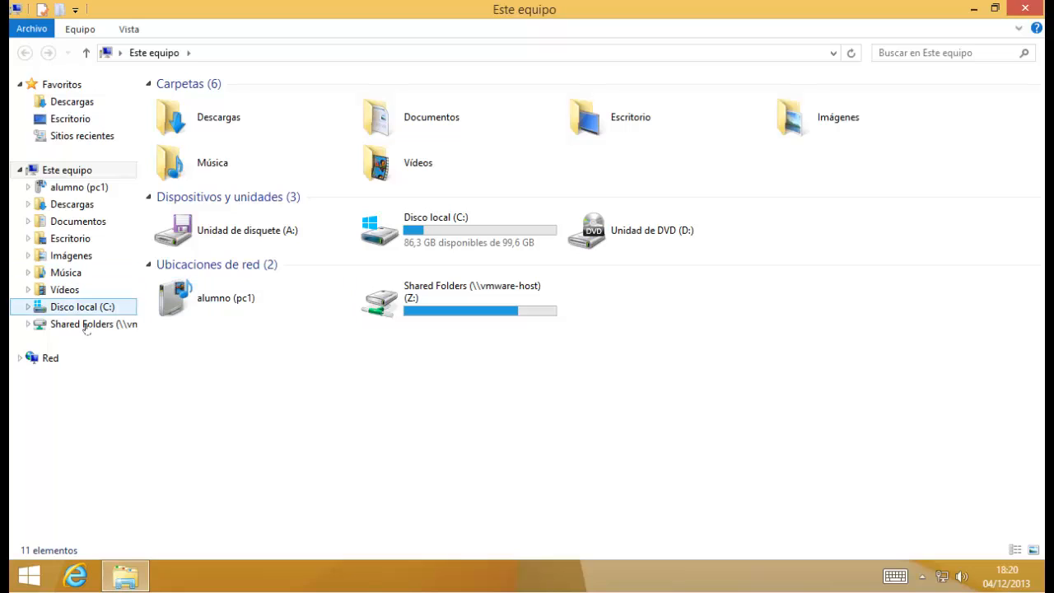
pyautogui.click(102, 306)
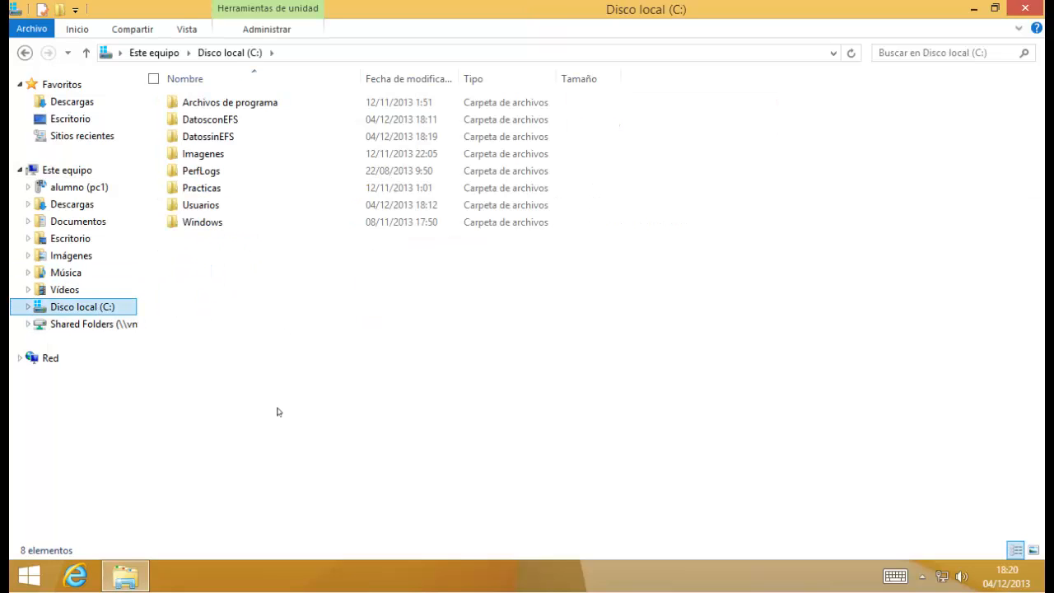
pyautogui.doubleClick(224, 120)
pyautogui.doubleClick(215, 105)
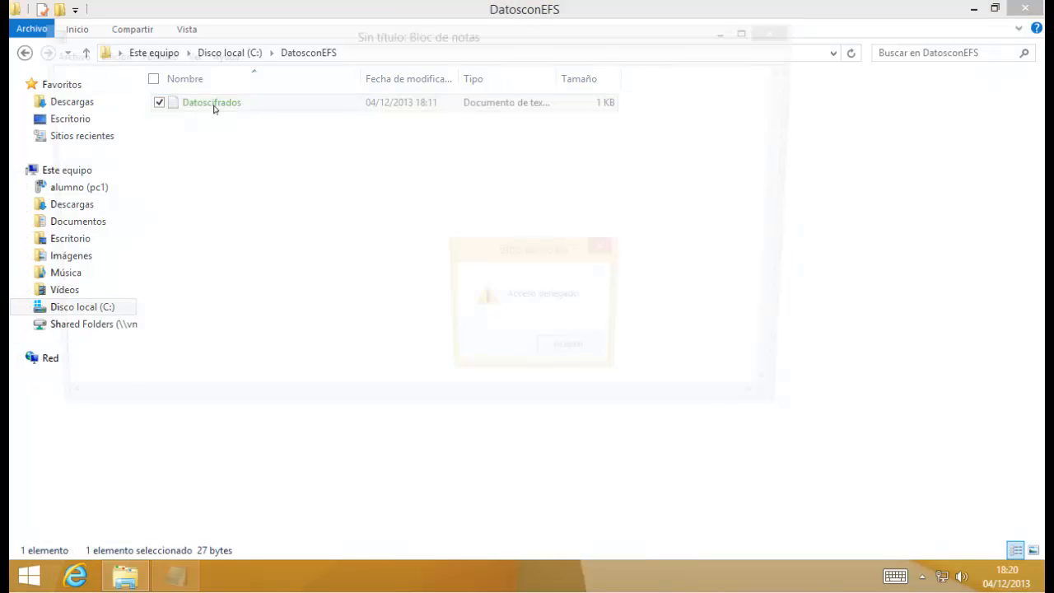
pyautogui.click(571, 348)
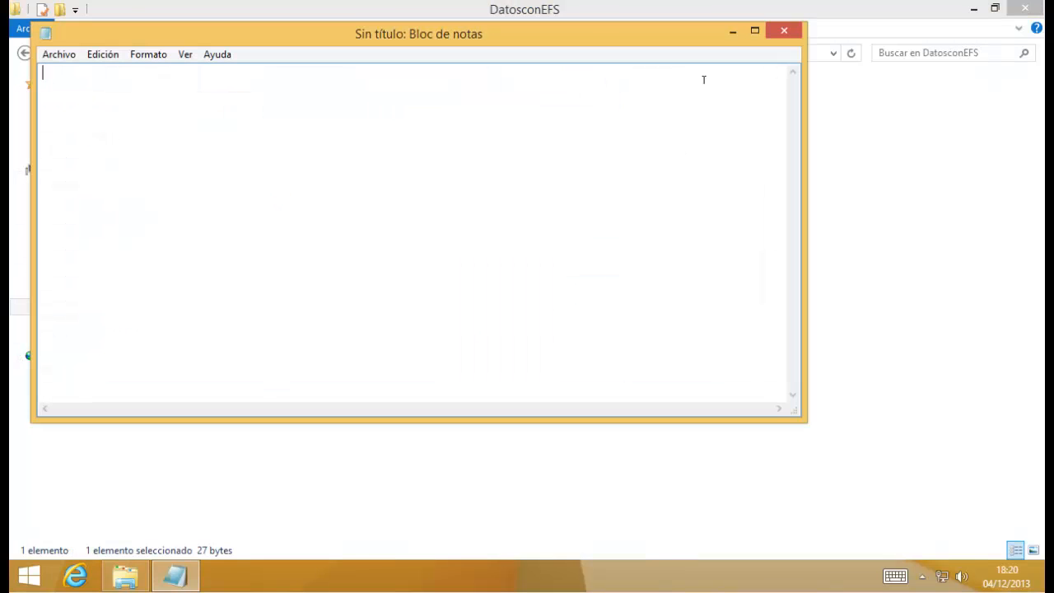
pyautogui.click(784, 31)
# Open C:\DatossinEFS and select the clave certificate file.
pyautogui.click(86, 307)
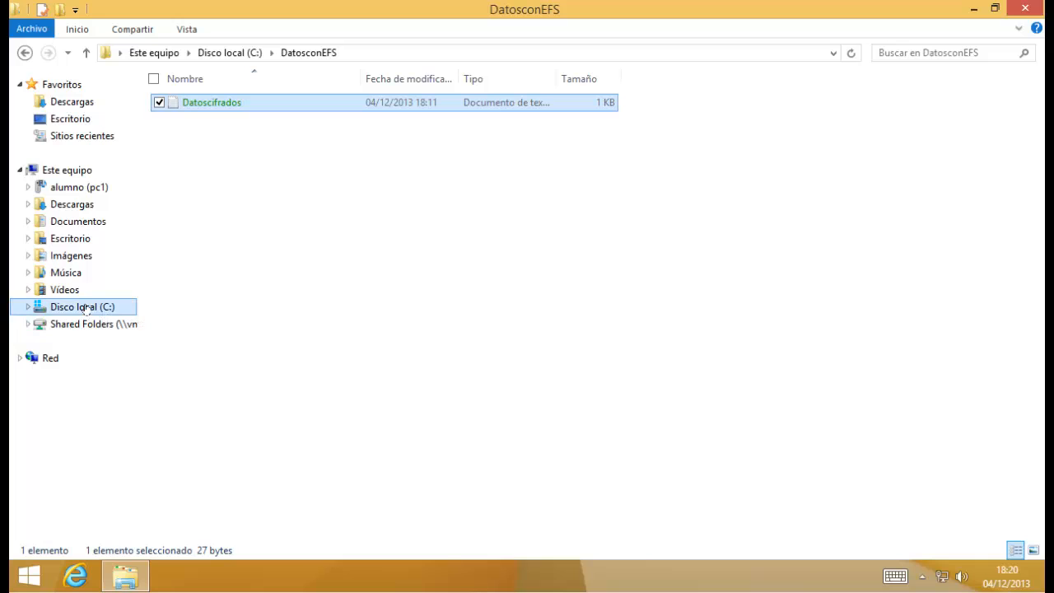
pyautogui.doubleClick(227, 138)
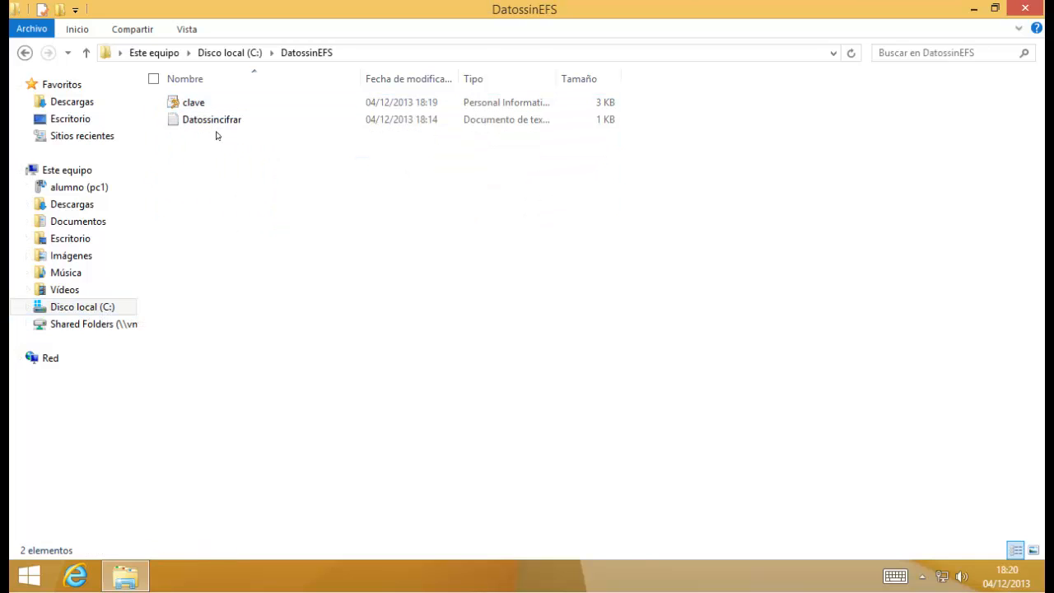
pyautogui.click(204, 108)
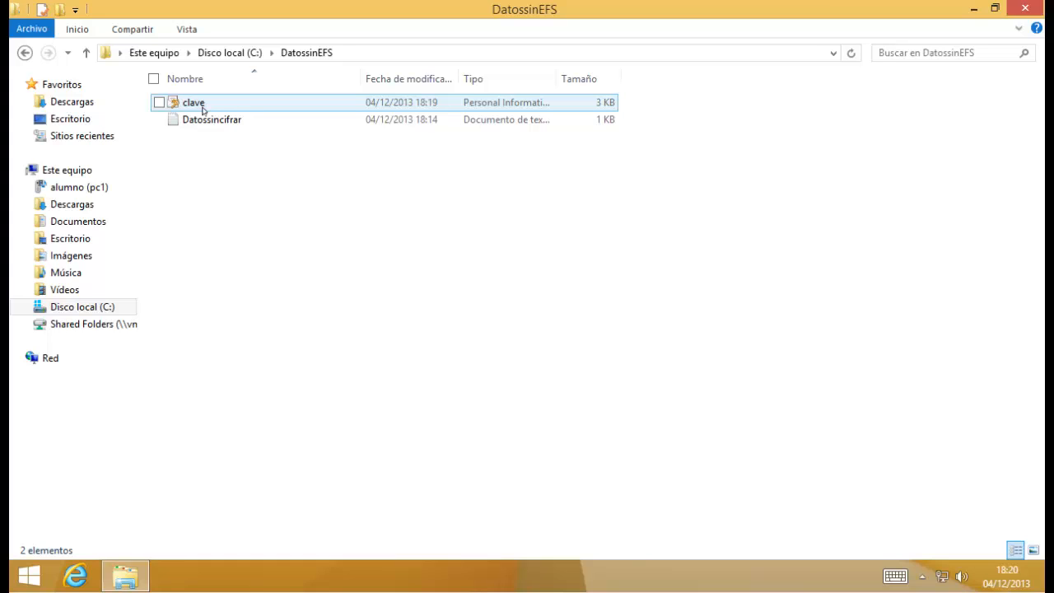
# Import clave.pfx for the current user with its key password and automatic store selection.
pyautogui.doubleClick(200, 107)
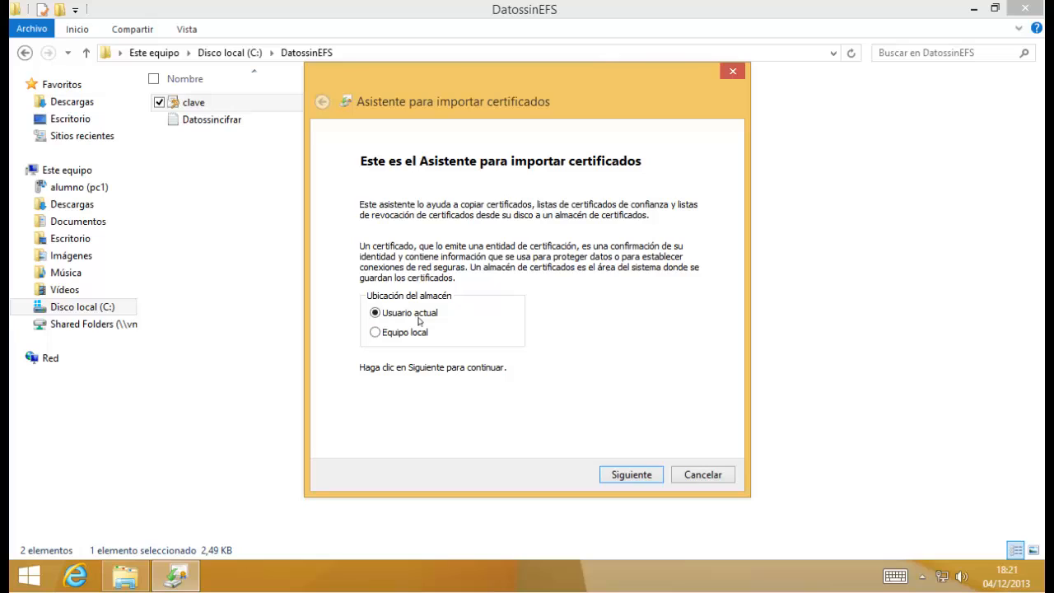
pyautogui.click(628, 473)
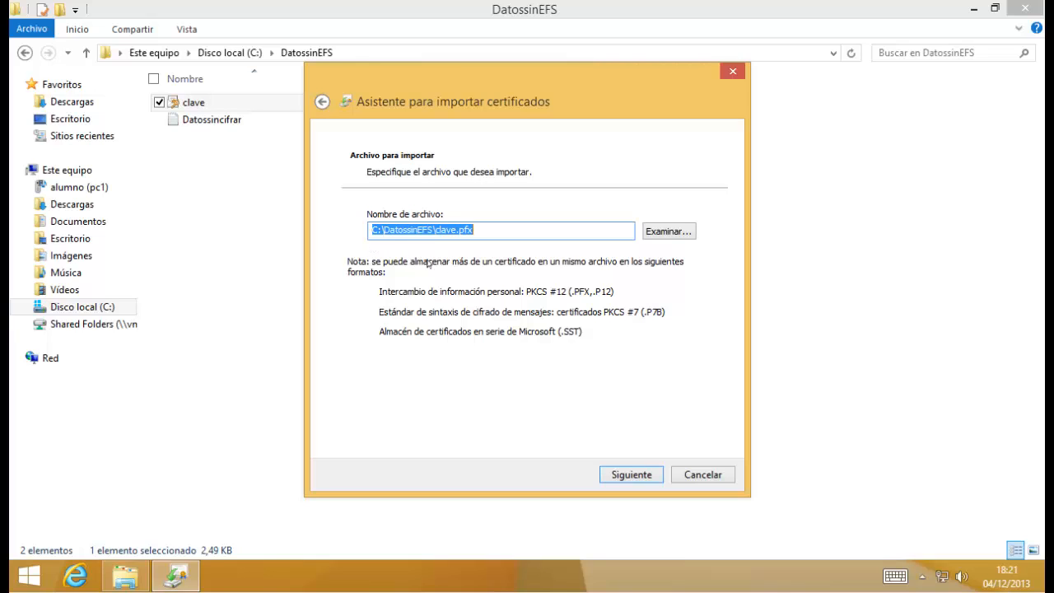
pyautogui.click(624, 475)
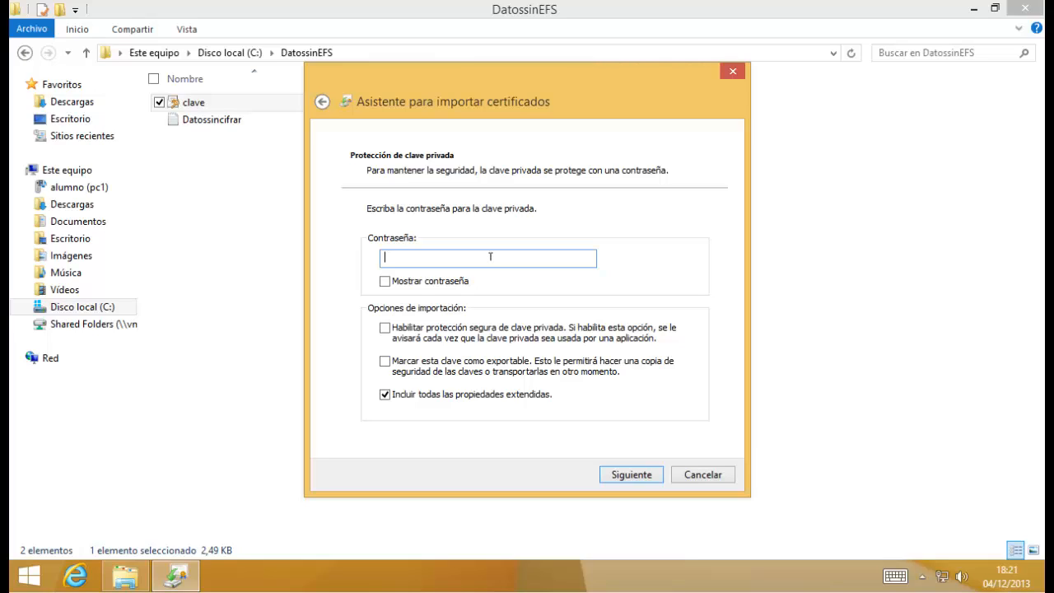
pyautogui.write('P@ssw0rd')
pyautogui.click(635, 487)
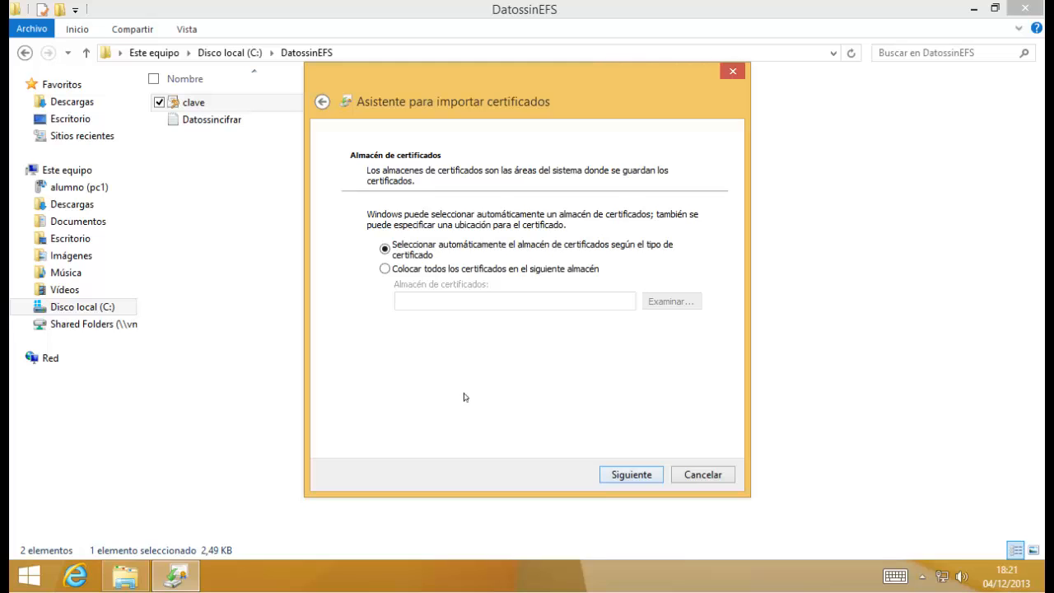
pyautogui.click(624, 476)
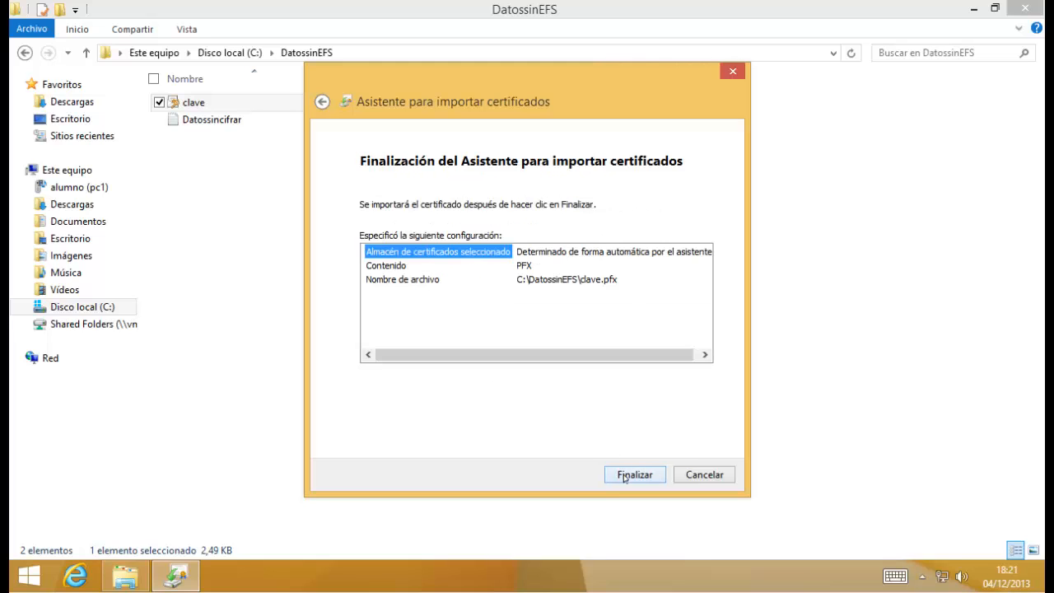
pyautogui.click(621, 475)
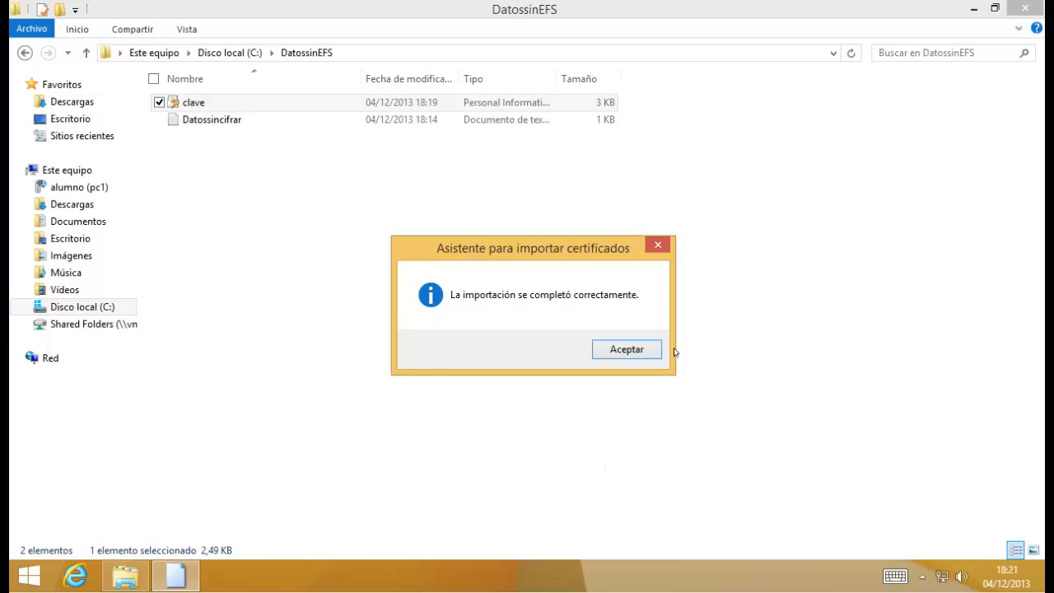
pyautogui.click(617, 357)
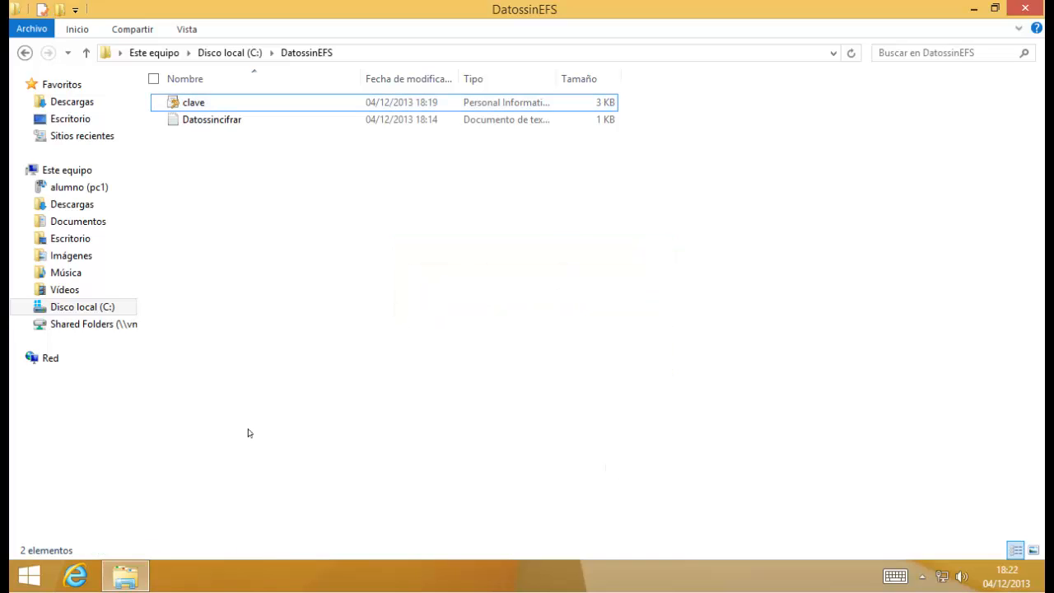
# Open the encrypted Datoscifrados file from C:\DatosconEFS in Notepad.
pyautogui.click(28, 307)
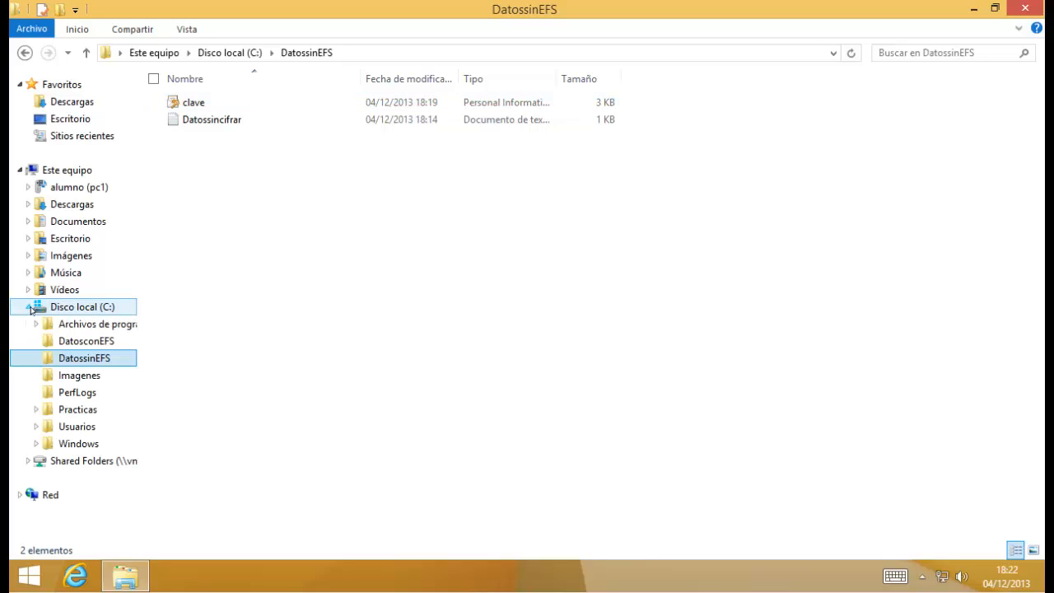
pyautogui.click(82, 342)
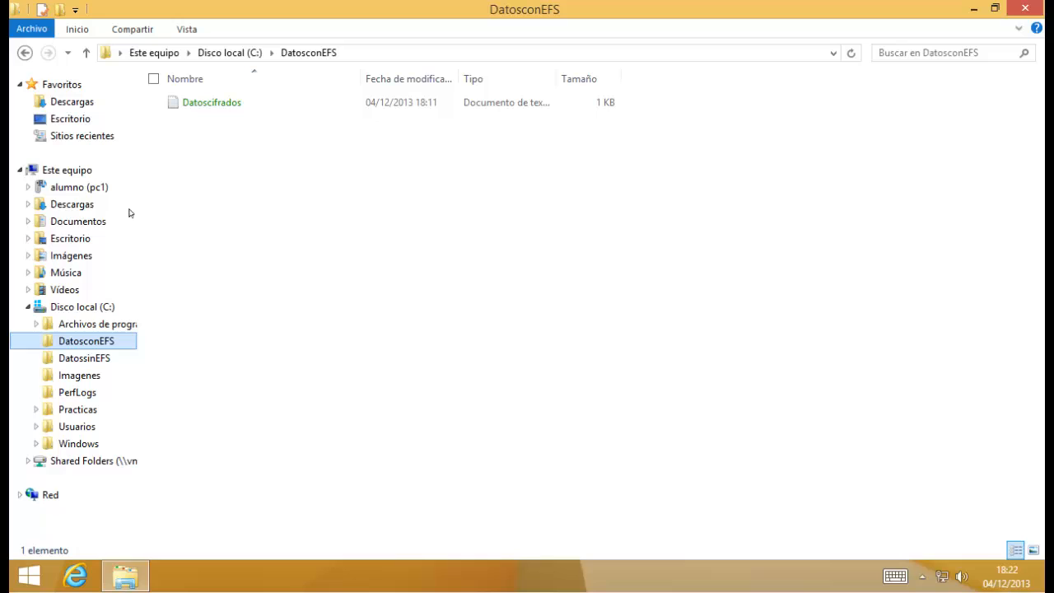
pyautogui.doubleClick(222, 105)
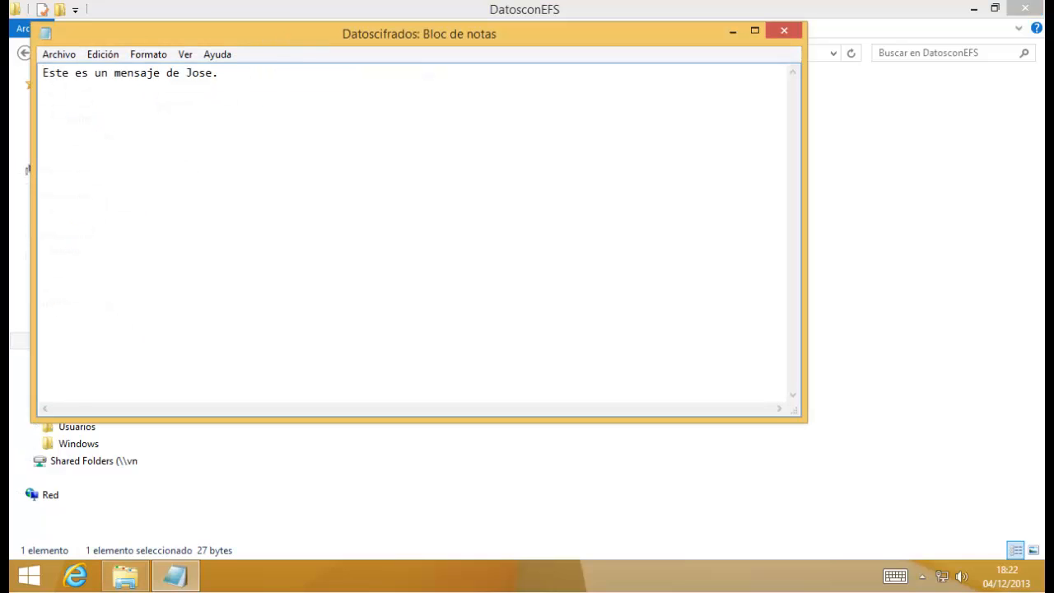
pyautogui.moveTo(285, 35); pyautogui.dragTo(367, 105)
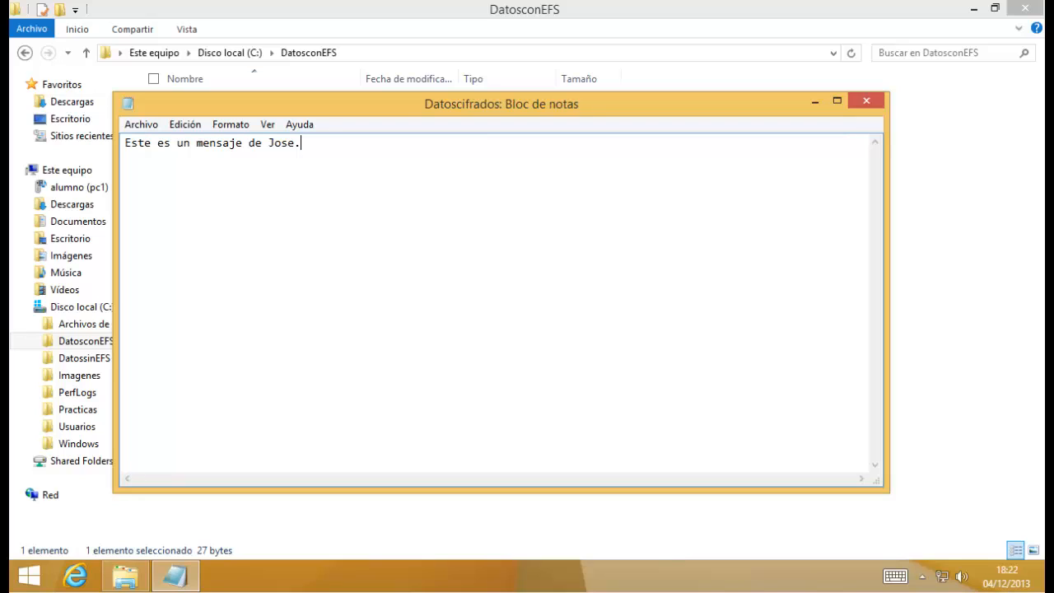
# Append a sentence beginning 'Y visto por' and save the file while closing Notepad.
pyautogui.write('Y visto por Juan.')
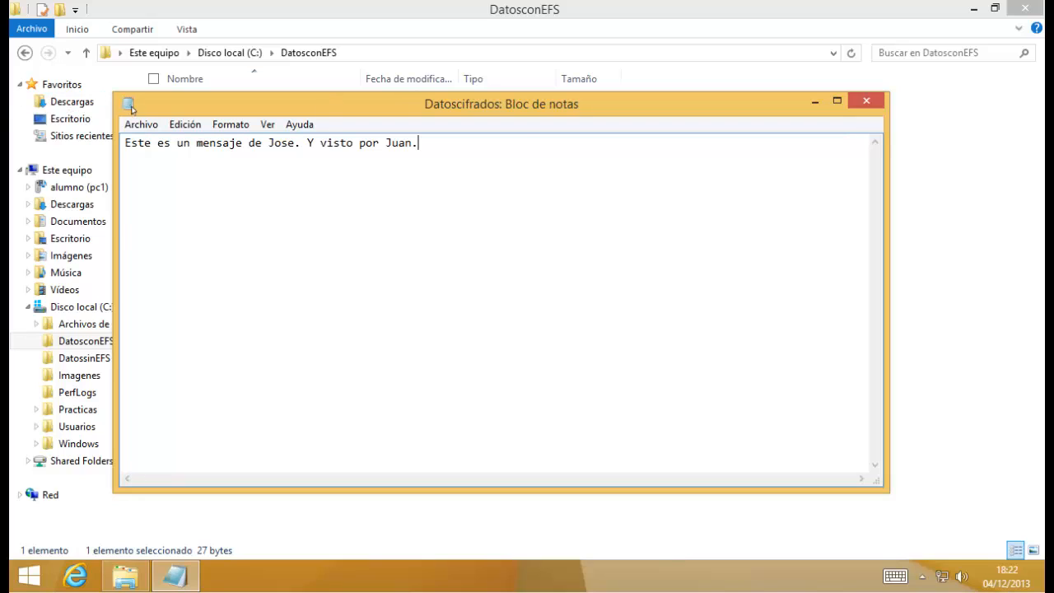
pyautogui.click(130, 106)
pyautogui.click(132, 110)
pyautogui.click(463, 296)
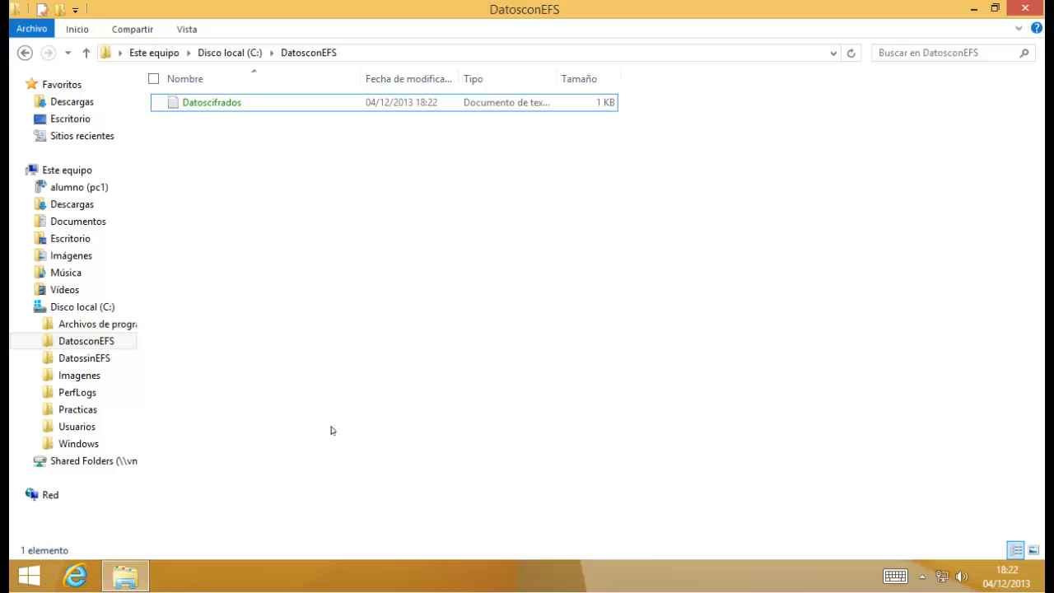
# Launch mmc and add the Certificados snap-in for the current user.
pyautogui.press('super+r')
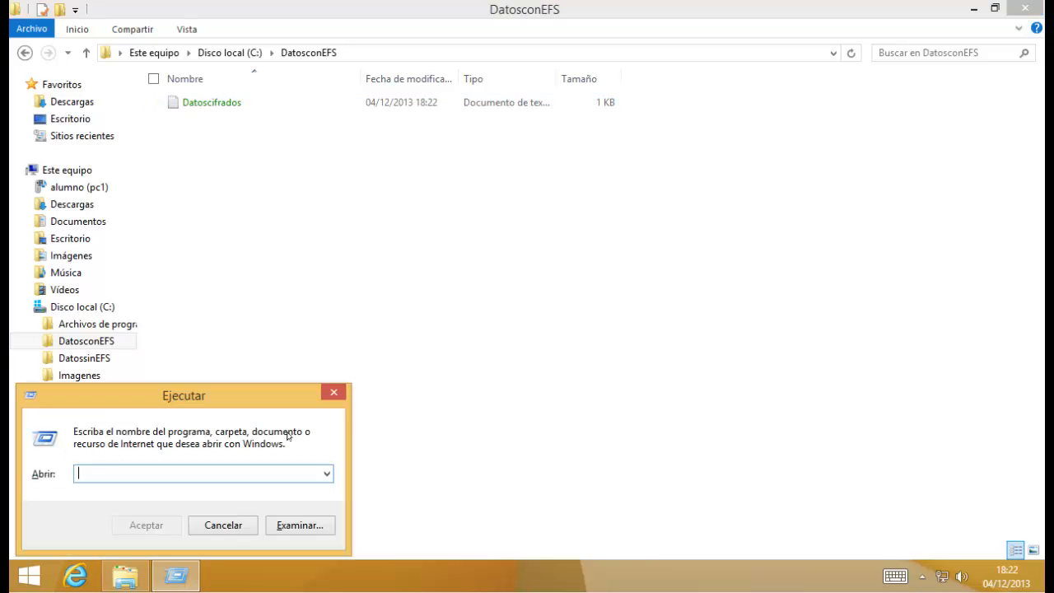
pyautogui.write('mmc')
pyautogui.press('Return')
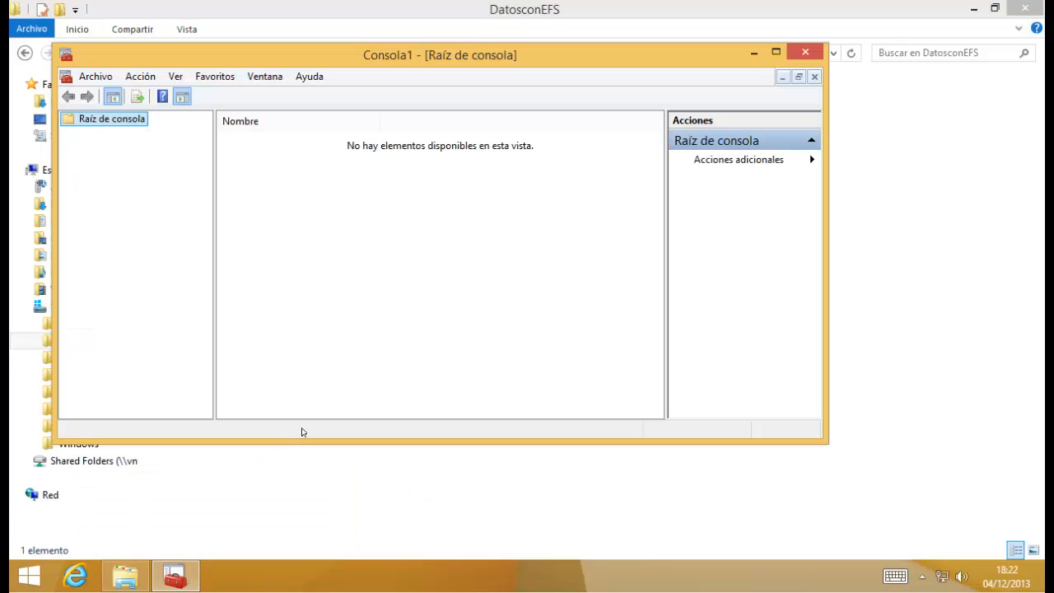
pyautogui.click(96, 76)
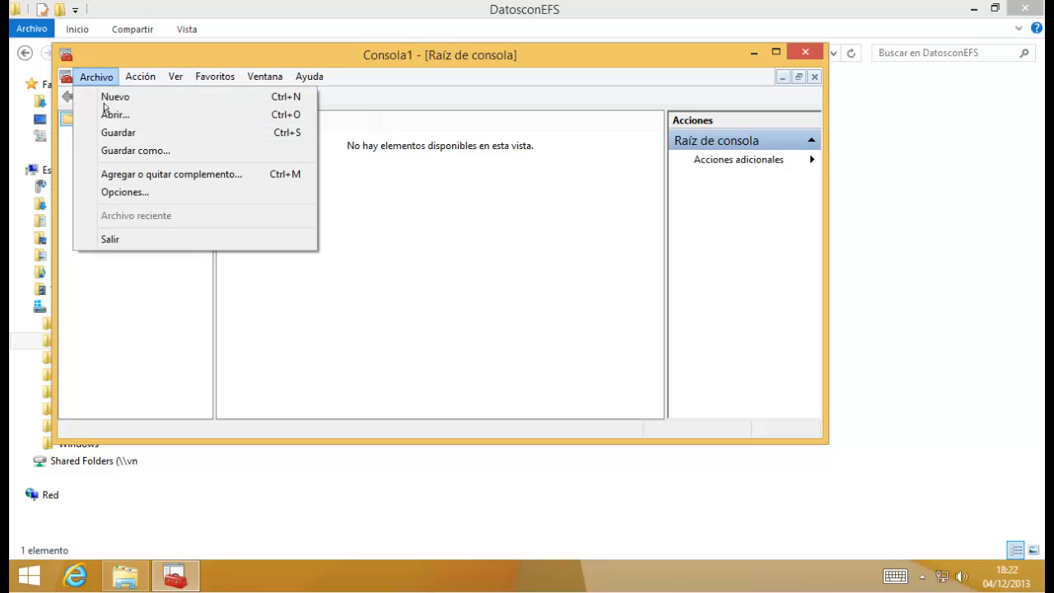
pyautogui.click(148, 173)
pyautogui.click(231, 277)
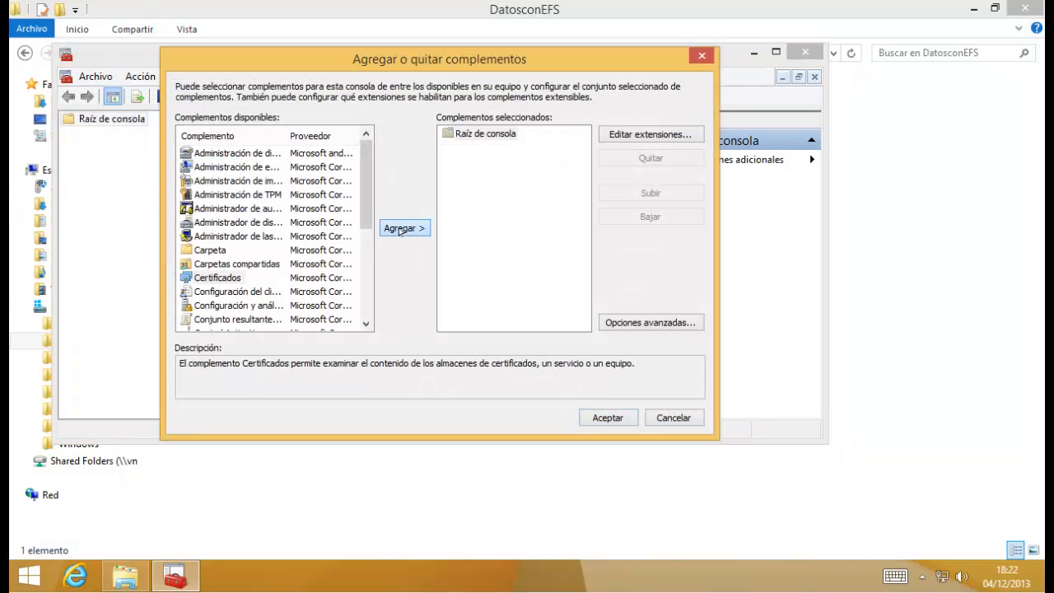
pyautogui.click(391, 231)
pyautogui.click(607, 418)
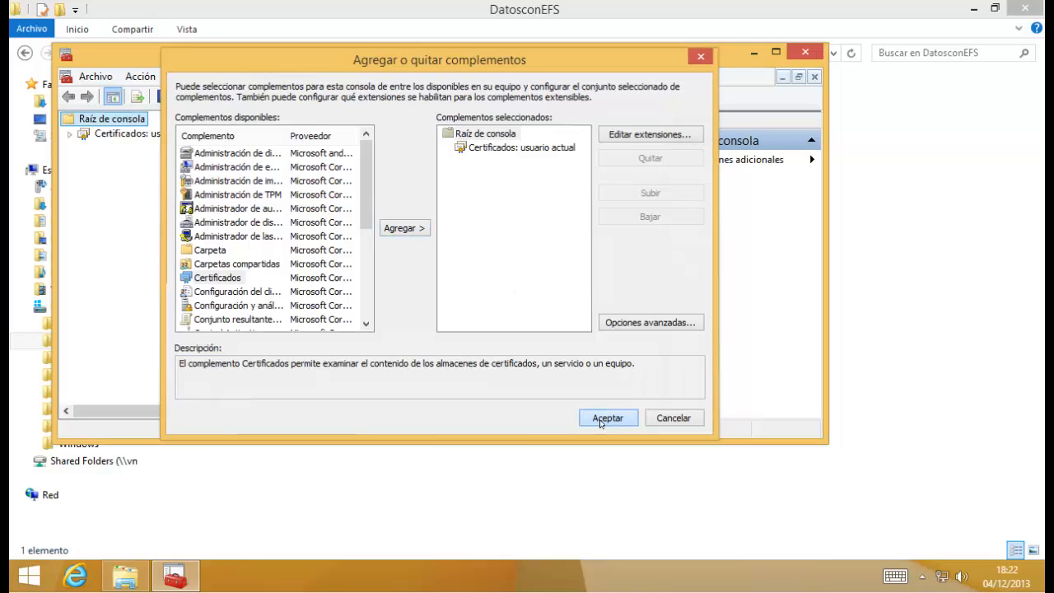
# View the imported certificate in Personal > Certificados, resize its columns, then close the console.
pyautogui.click(68, 132)
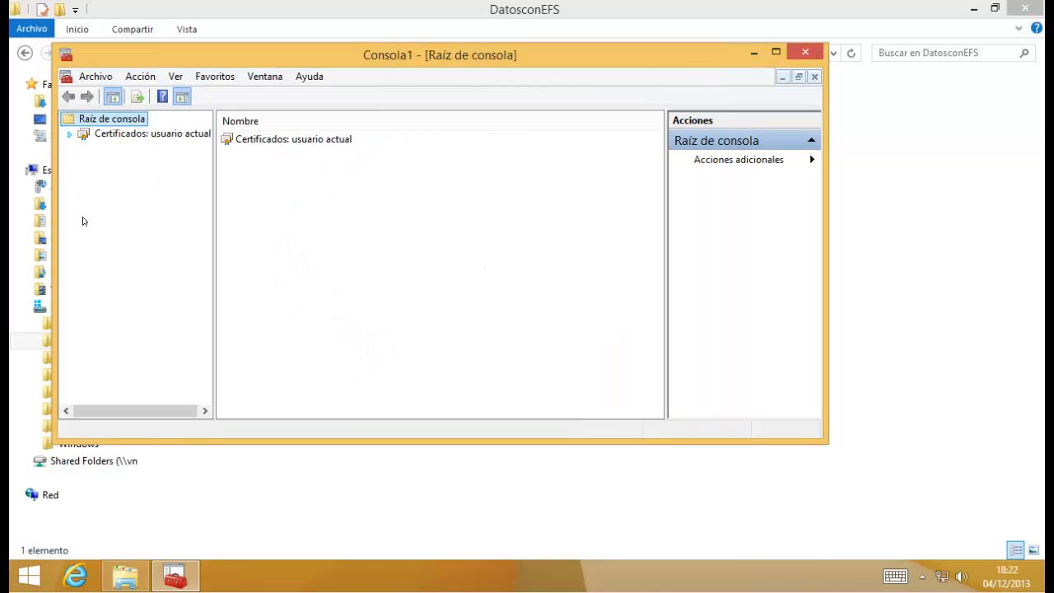
pyautogui.click(123, 149)
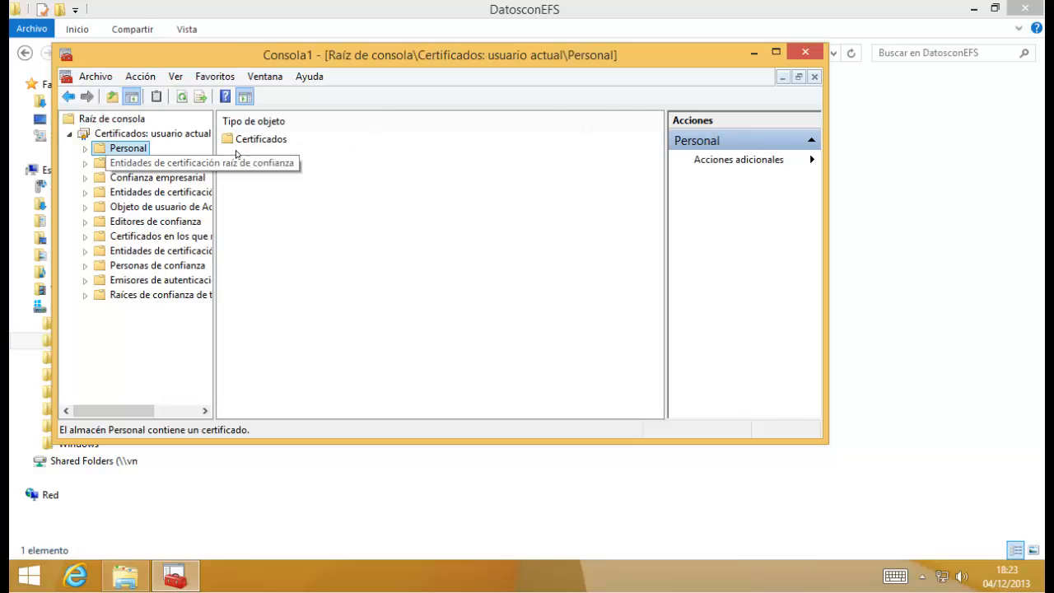
pyautogui.doubleClick(244, 141)
pyautogui.click(242, 143)
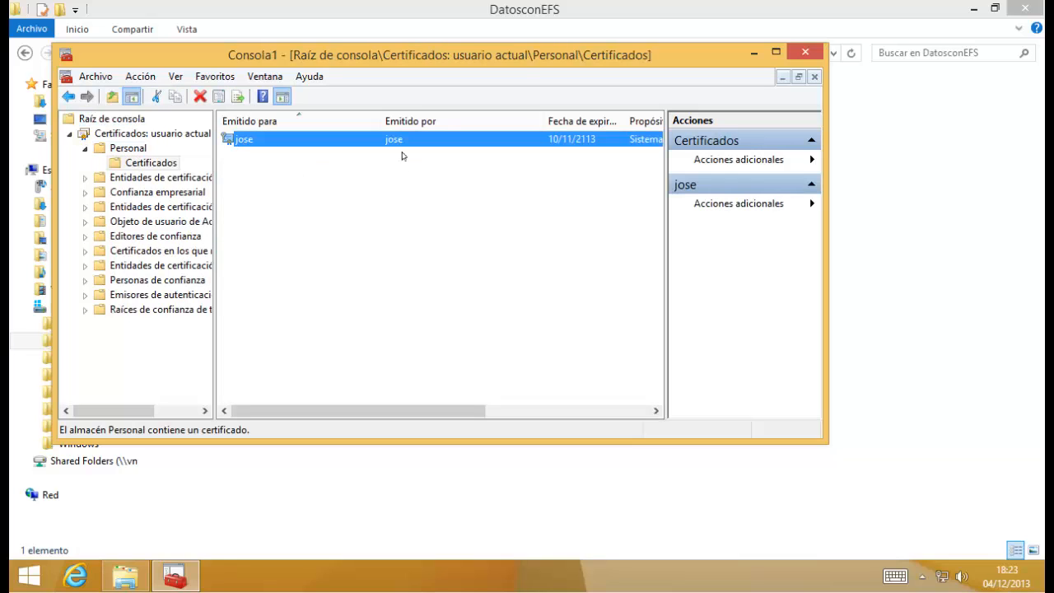
pyautogui.moveTo(375, 119); pyautogui.dragTo(321, 119)
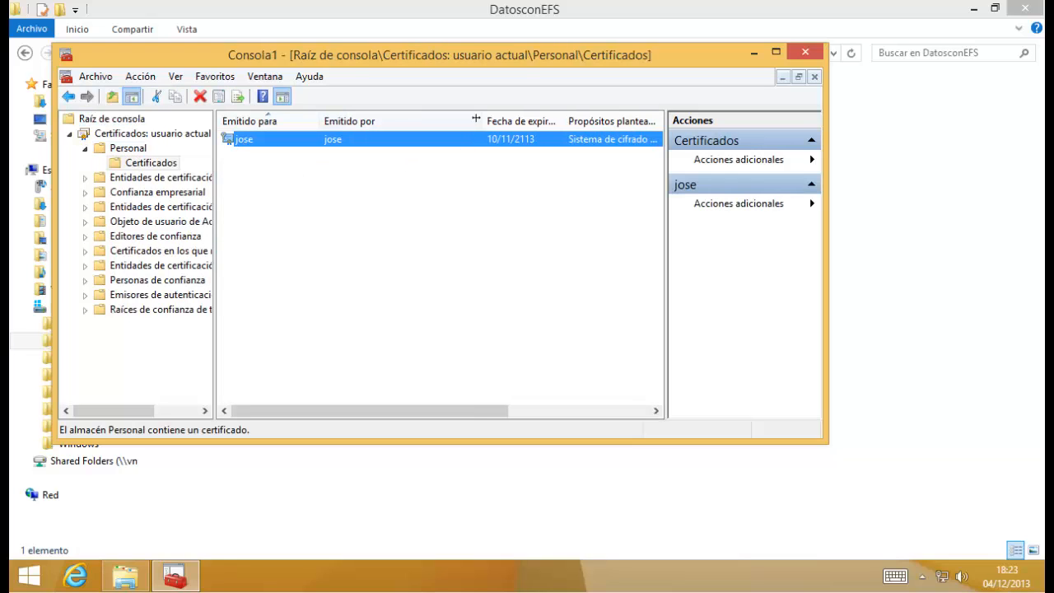
pyautogui.moveTo(484, 120); pyautogui.dragTo(380, 120)
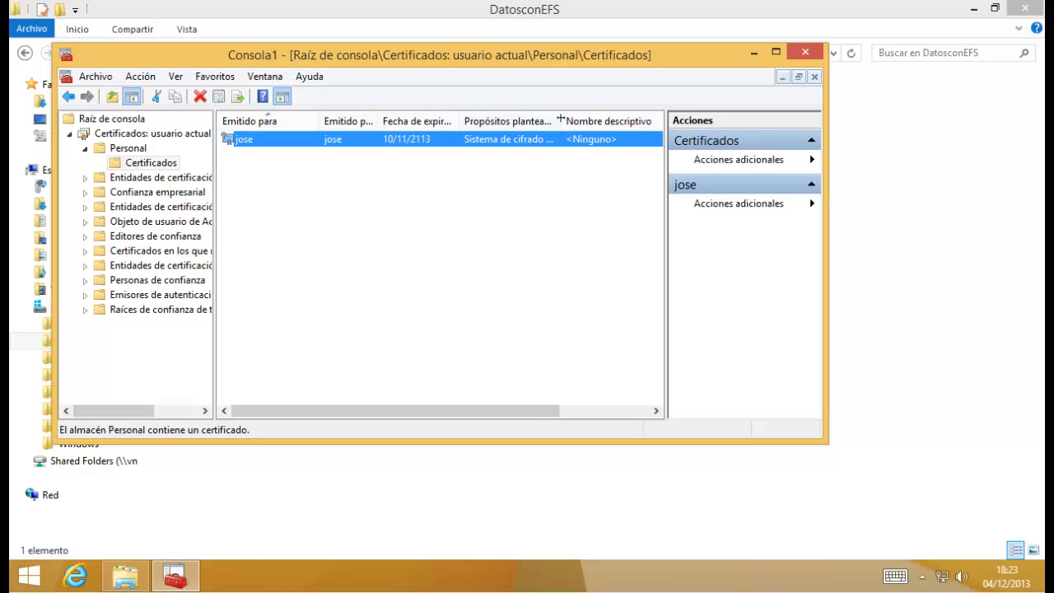
pyautogui.moveTo(628, 121); pyautogui.dragTo(631, 121)
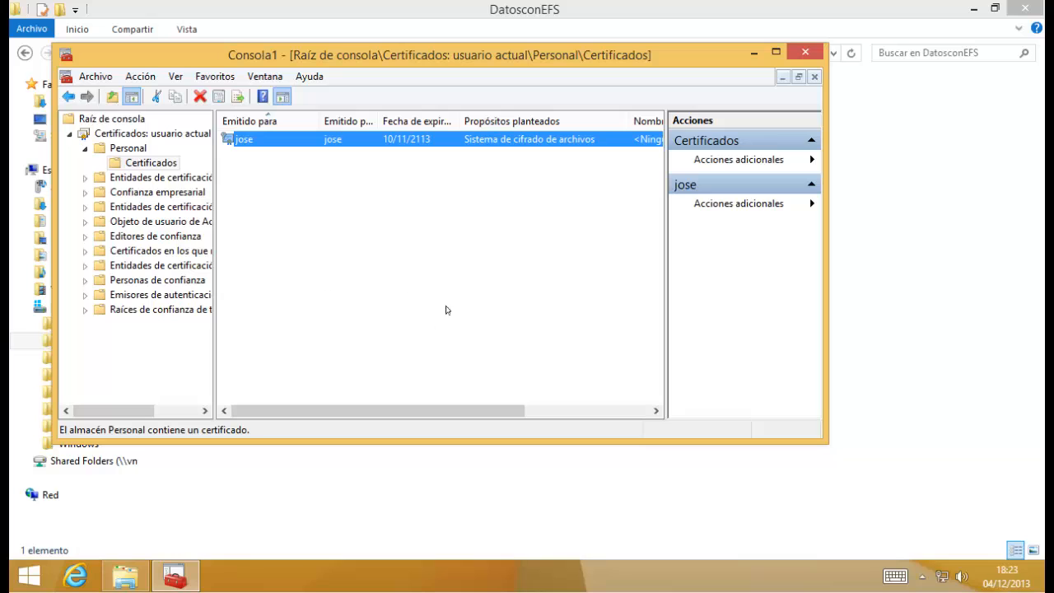
pyautogui.click(806, 52)
# Close the console without saving, then switch user and sign in as chispa\administrador.
pyautogui.press('Tab')
pyautogui.press('Return')
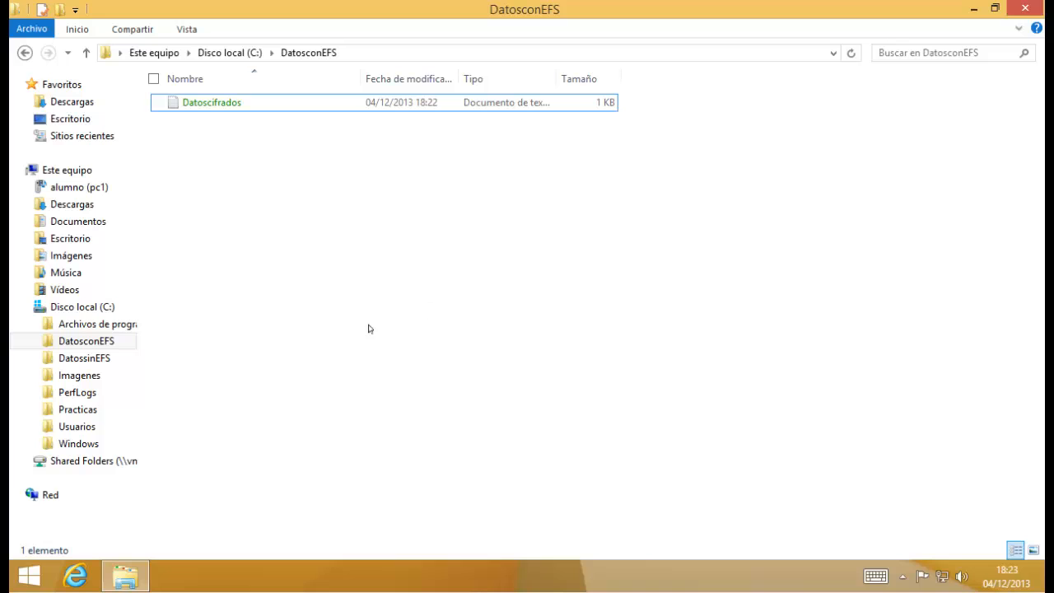
pyautogui.hotkey('ctrl', 'alt', 'Delete')
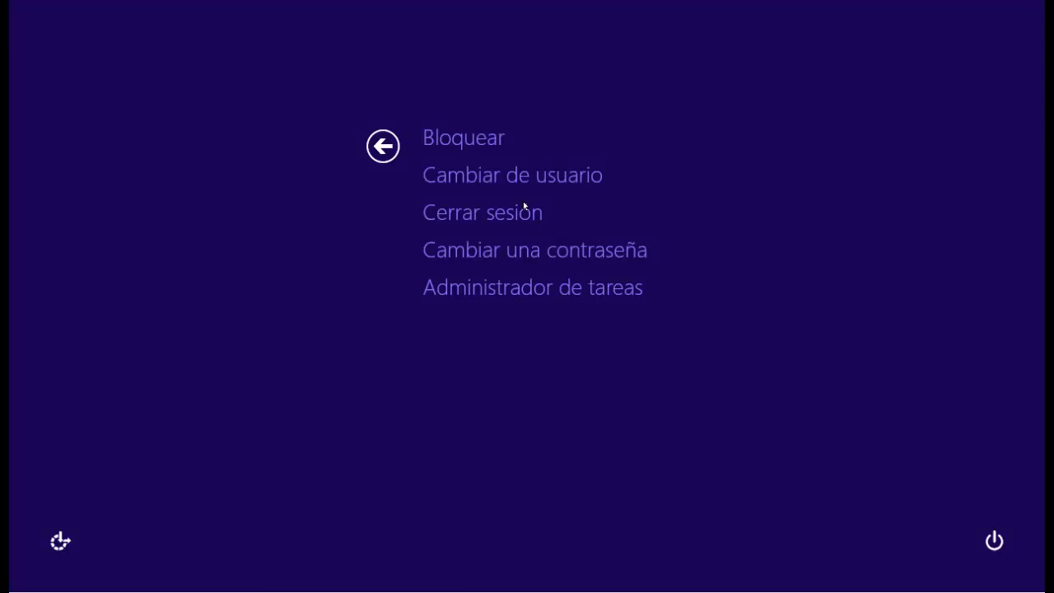
pyautogui.click(524, 205)
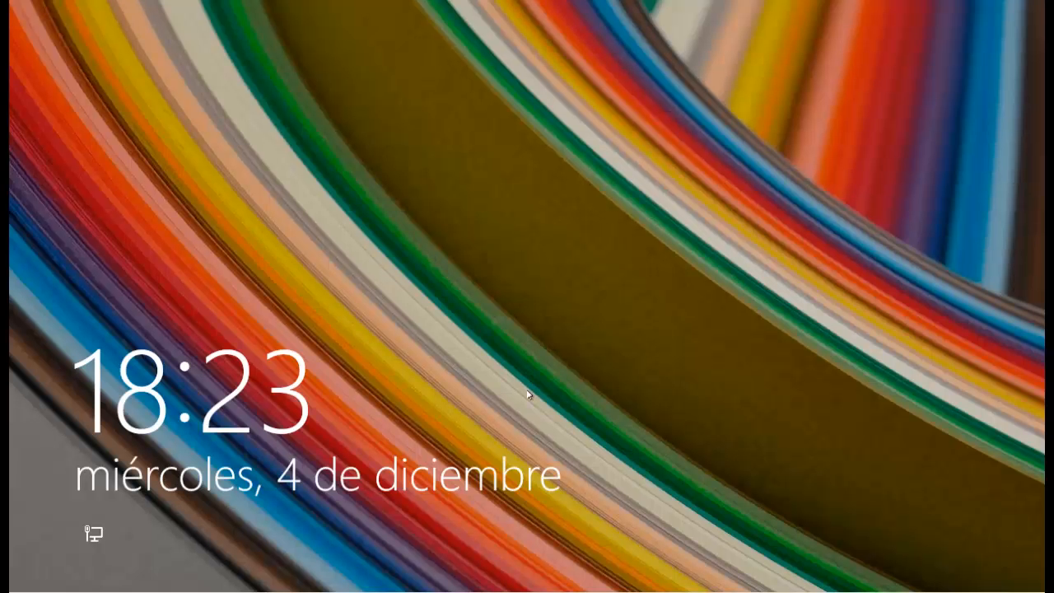
pyautogui.moveTo(529, 395); pyautogui.dragTo(531, 337)
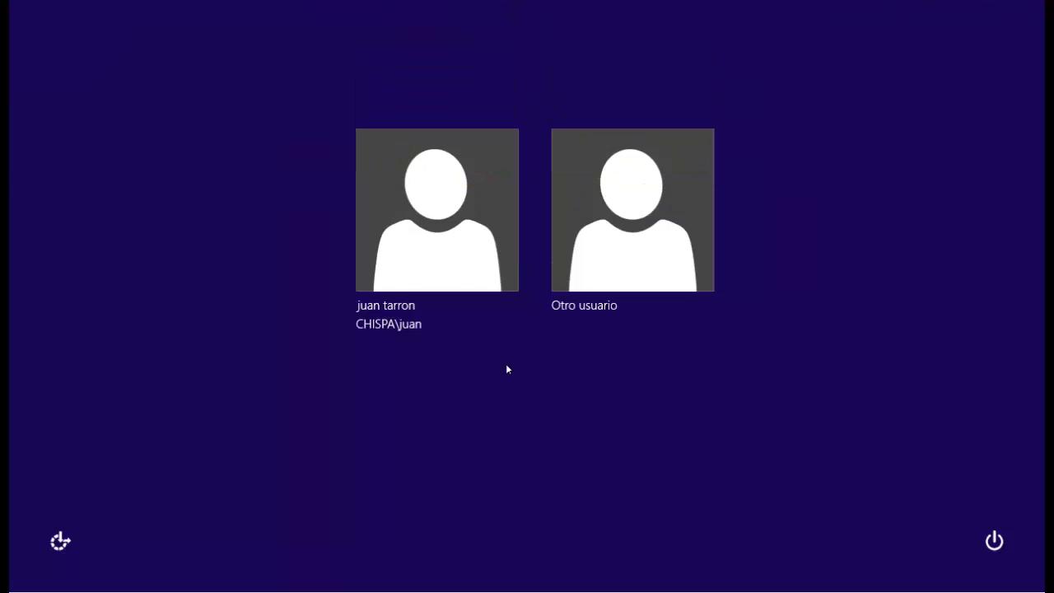
pyautogui.click(600, 275)
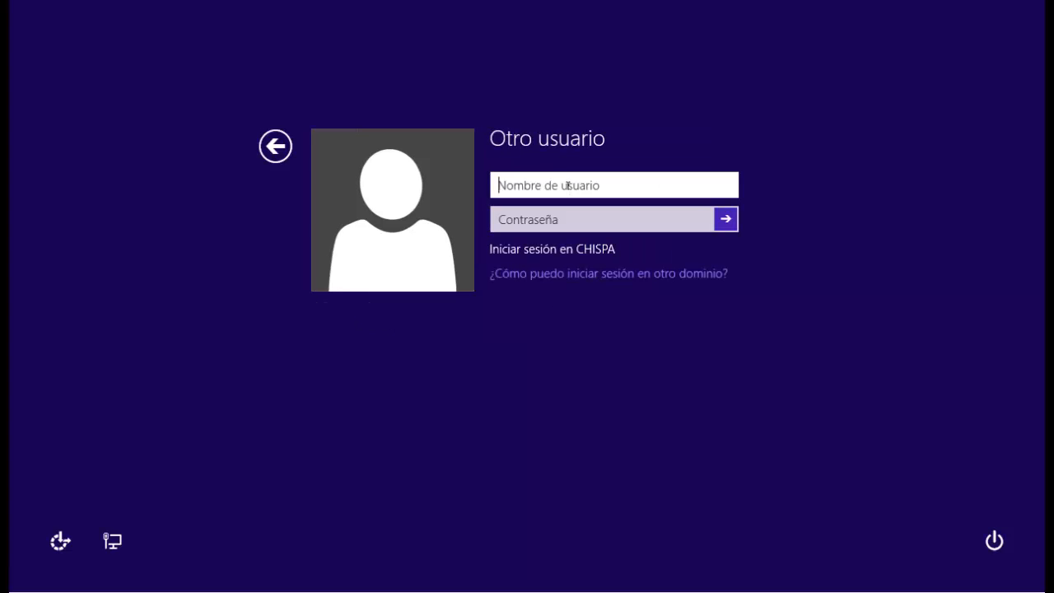
pyautogui.write('chispa\\administrador')
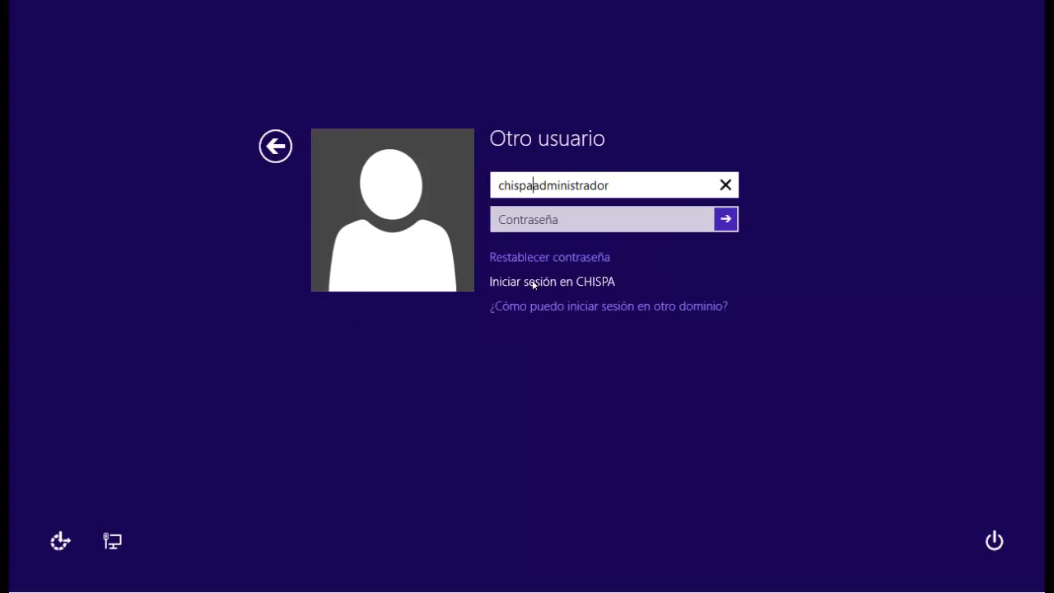
pyautogui.click(554, 224)
pyautogui.write('•')
pyautogui.press('Return')
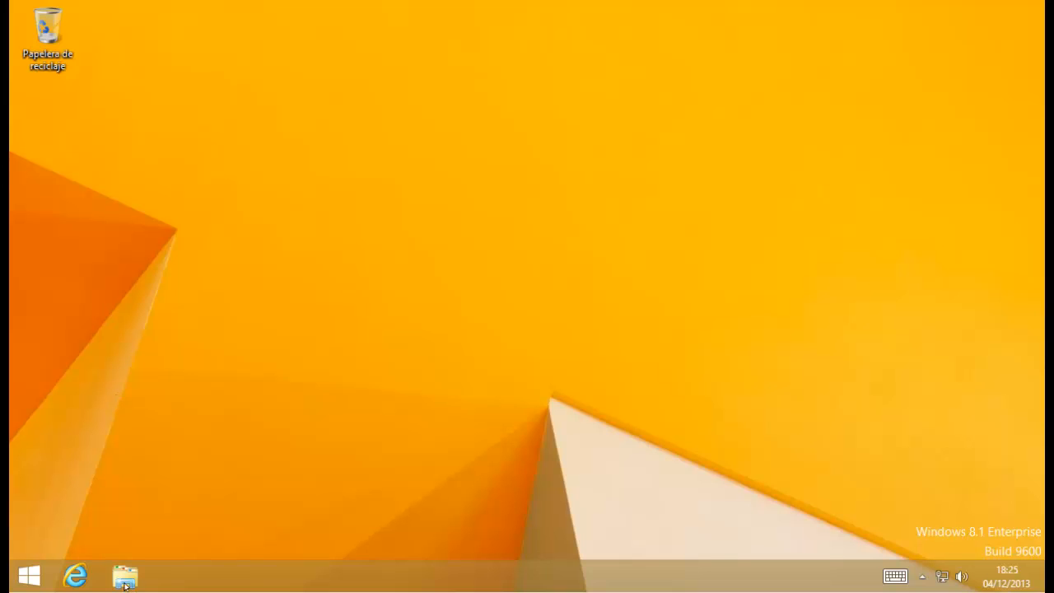
# Open File Explorer maximized and browse to the DatosconEFS folder on Disco local (C:).
pyautogui.click(125, 581)
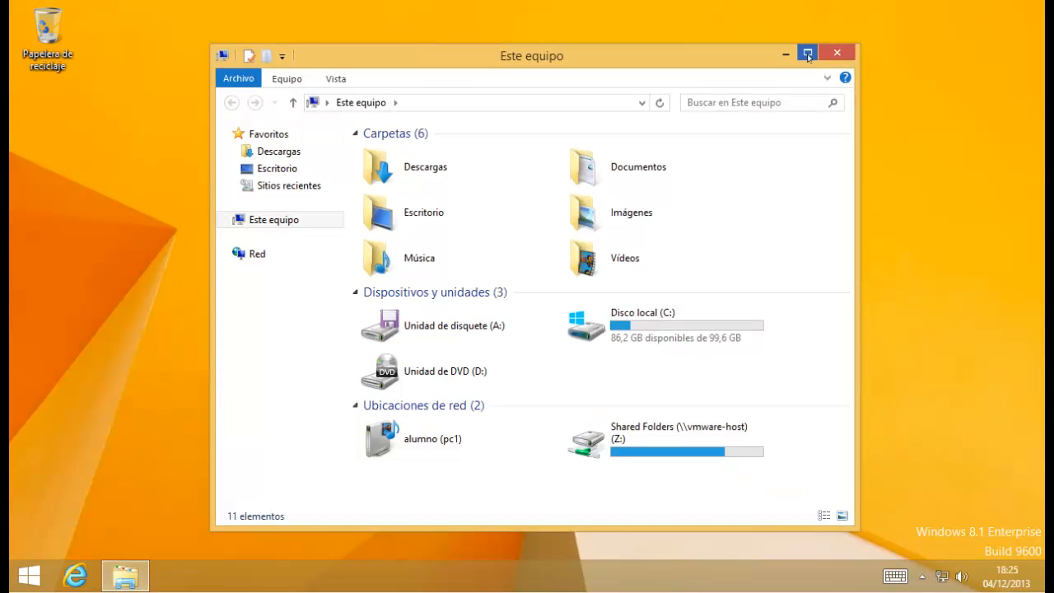
pyautogui.click(808, 55)
pyautogui.click(43, 171)
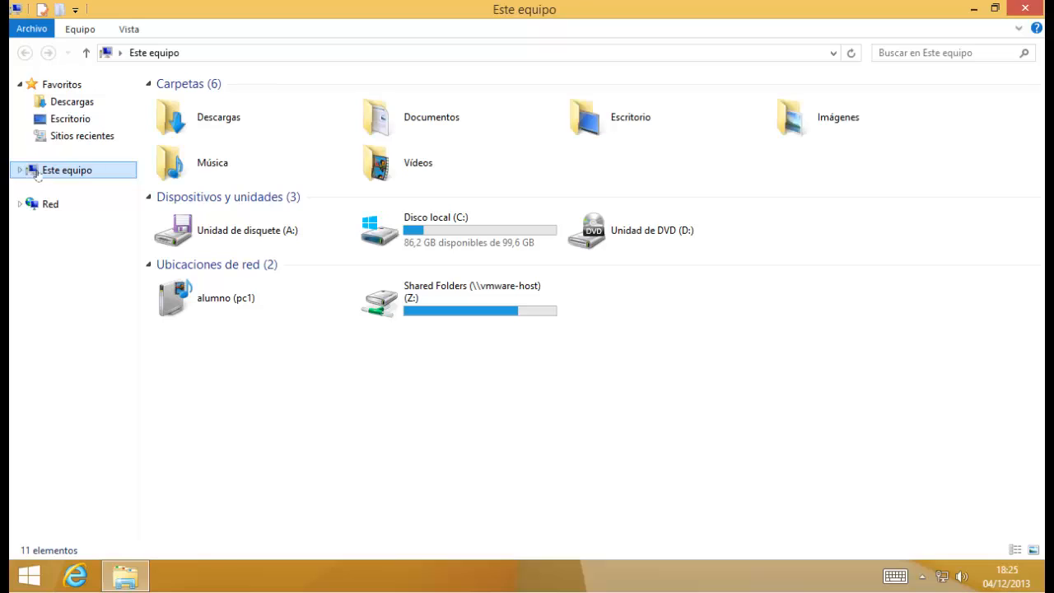
pyautogui.click(20, 169)
pyautogui.click(82, 306)
pyautogui.click(28, 307)
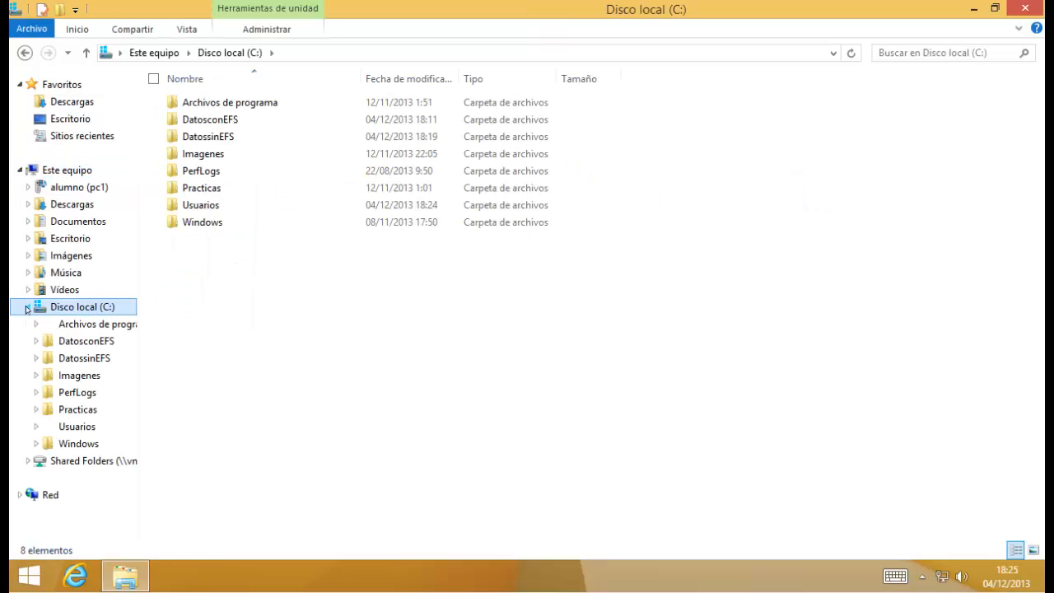
pyautogui.click(79, 342)
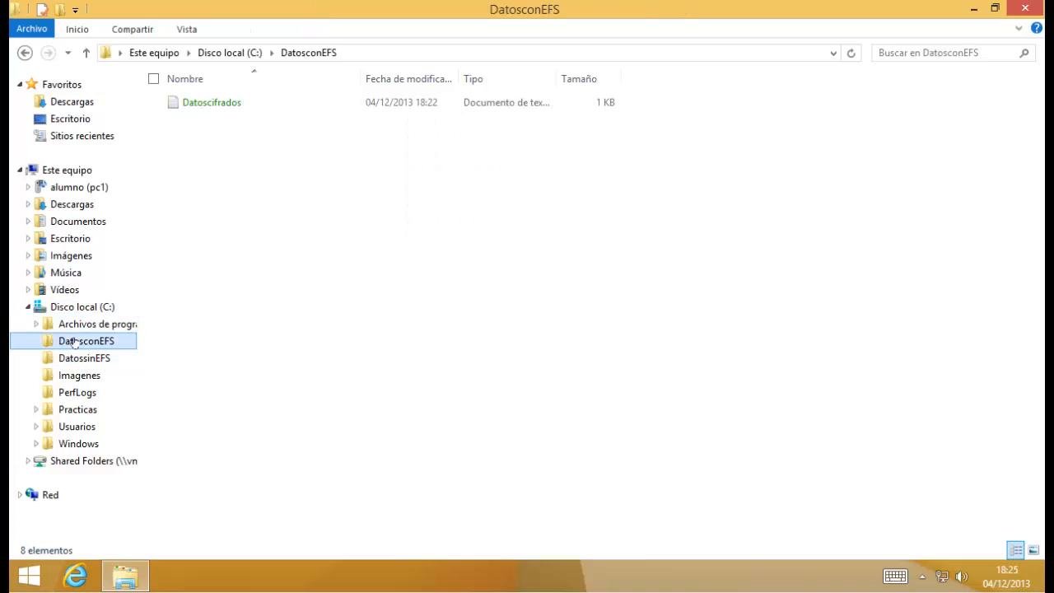
# Try opening Datoscifrados as administrator, dismiss Acceso denegado, and close the empty Notepad.
pyautogui.doubleClick(210, 104)
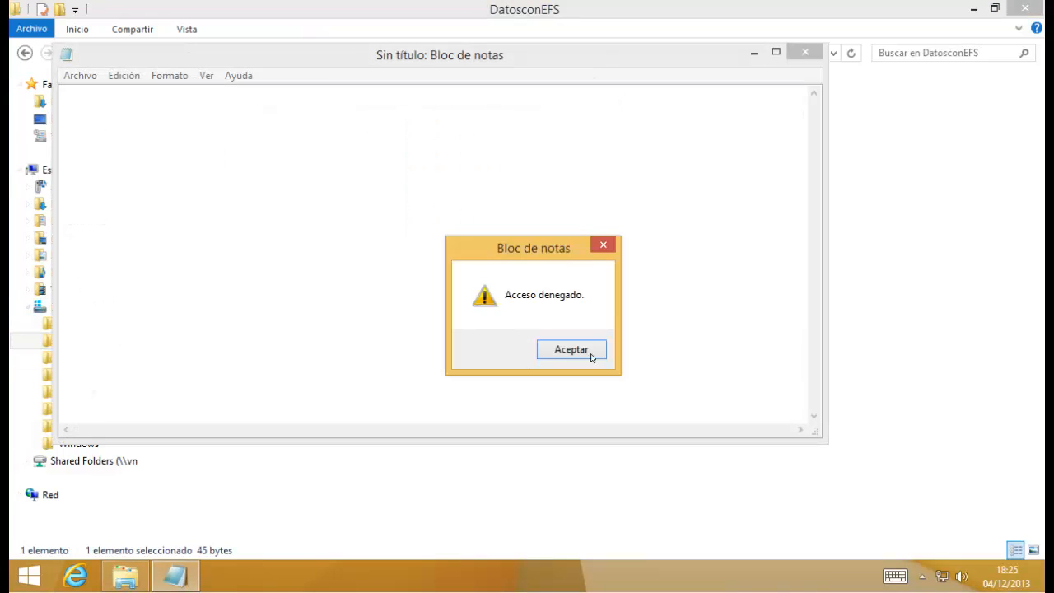
pyautogui.click(592, 356)
pyautogui.moveTo(427, 66); pyautogui.dragTo(583, 121)
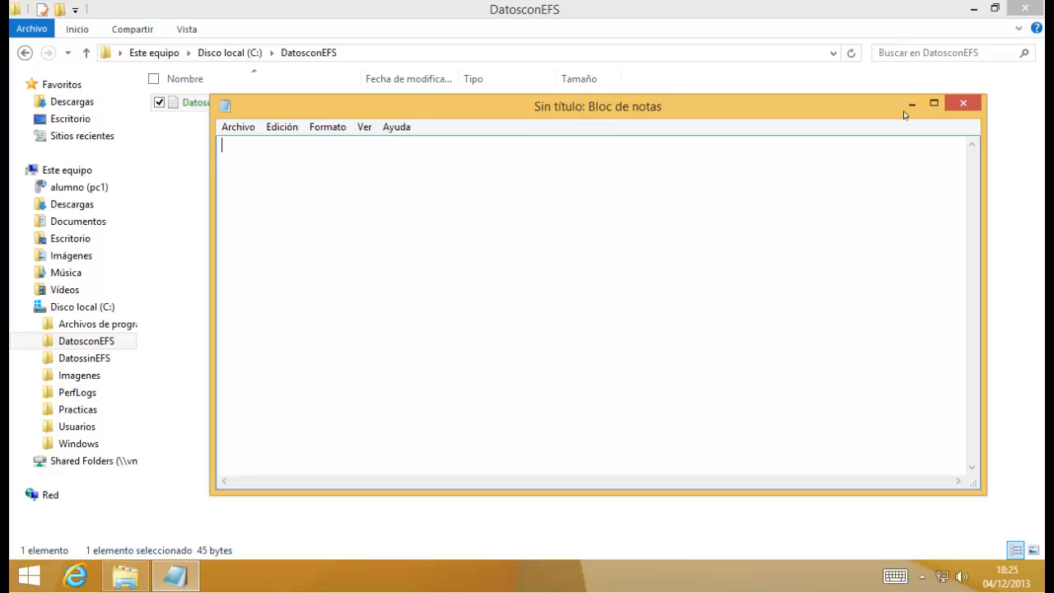
pyautogui.click(963, 103)
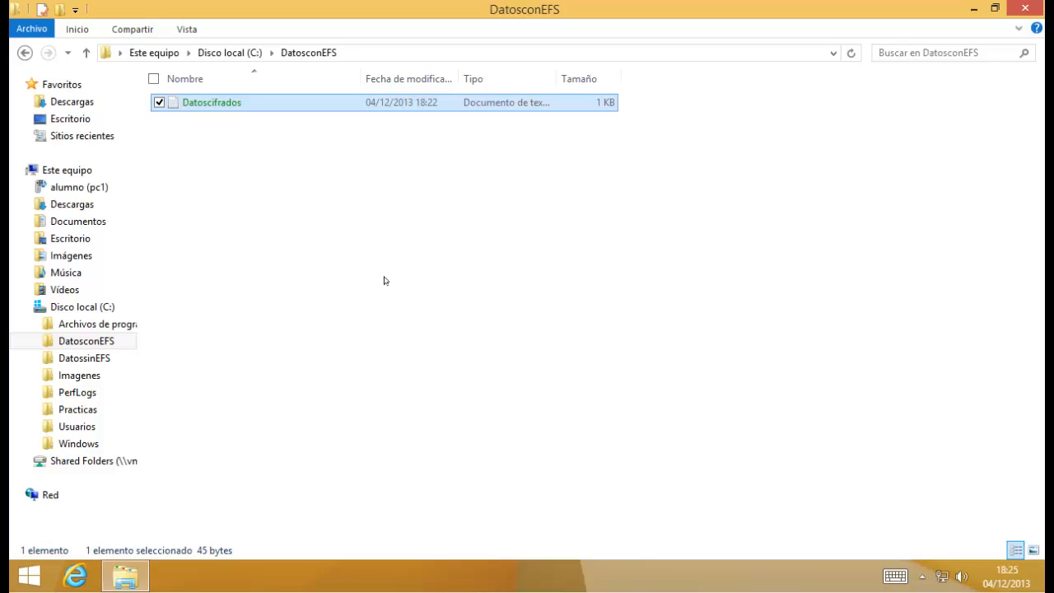
# Switch user, sign in as the local account PC0\usuario, and go to the desktop.
pyautogui.hotkey('ctrl', 'alt', 'Delete')
pyautogui.click(511, 174)
pyautogui.click(647, 240)
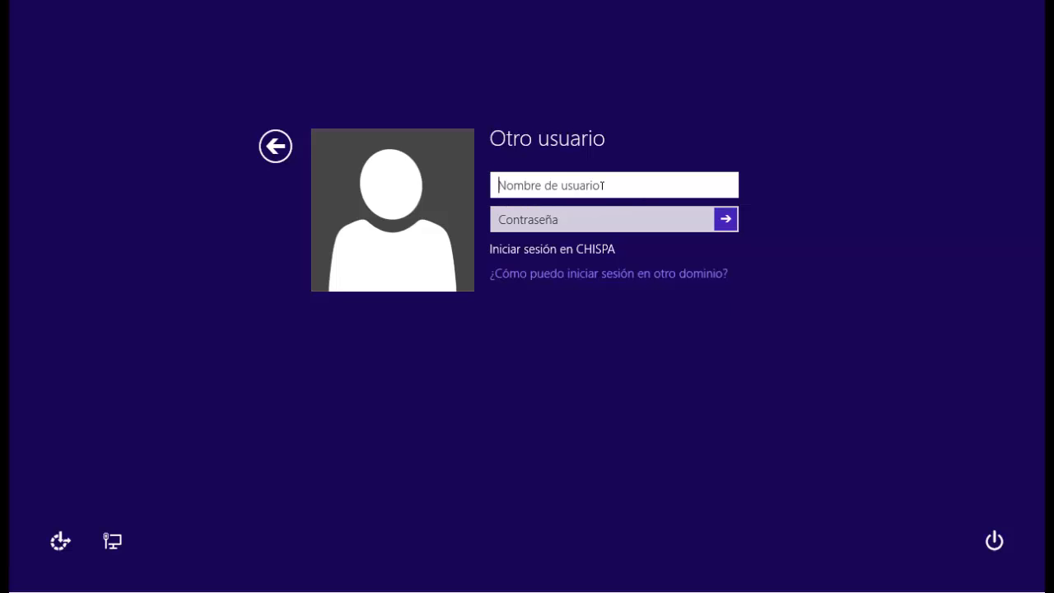
pyautogui.write('PC0\\')
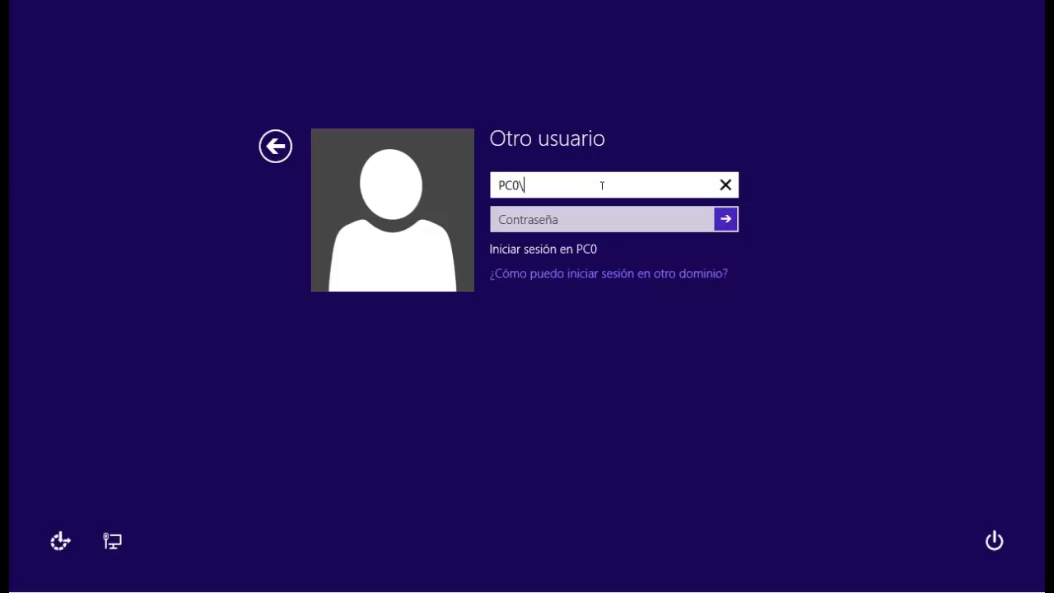
pyautogui.write('usuario')
pyautogui.press('Tab')
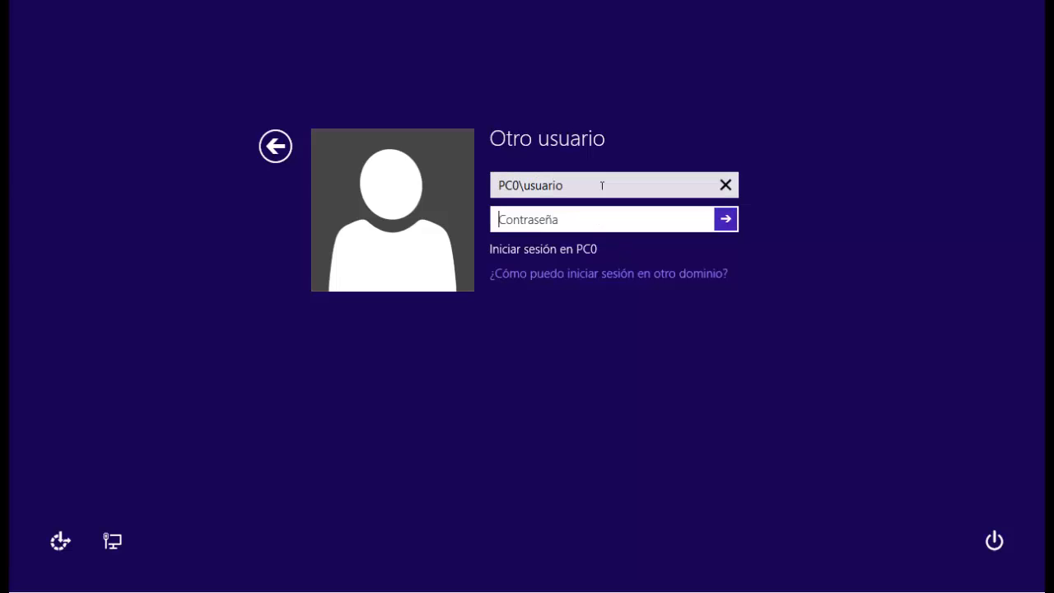
pyautogui.press('Return')
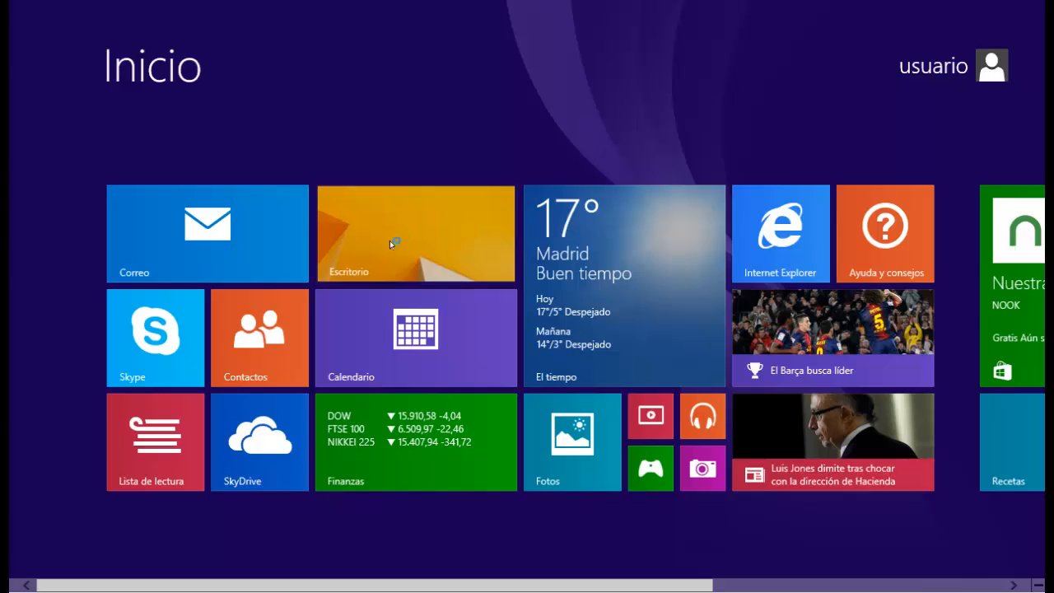
pyautogui.click(390, 240)
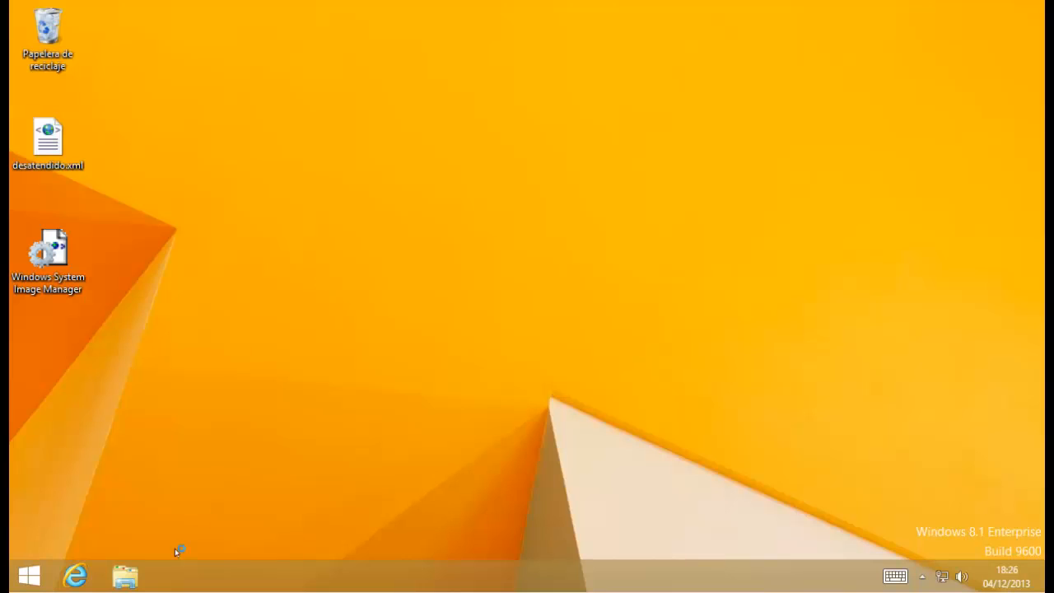
# As the PC0 user, try opening C:\DatosconEFS\Datoscifrados.txt and dismiss the Acceso denegado error.
pyautogui.click(128, 579)
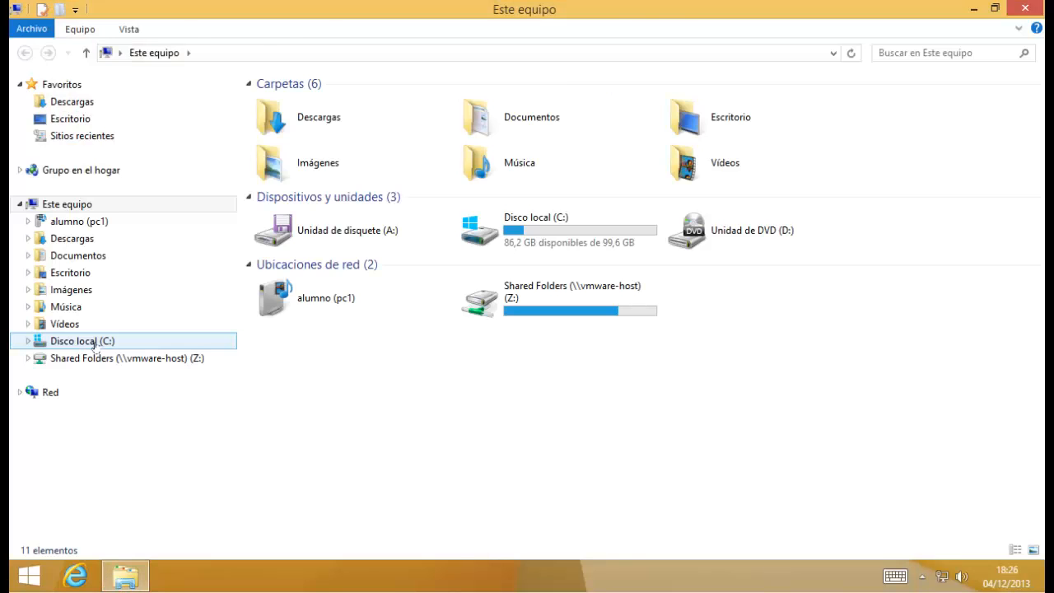
pyautogui.click(82, 341)
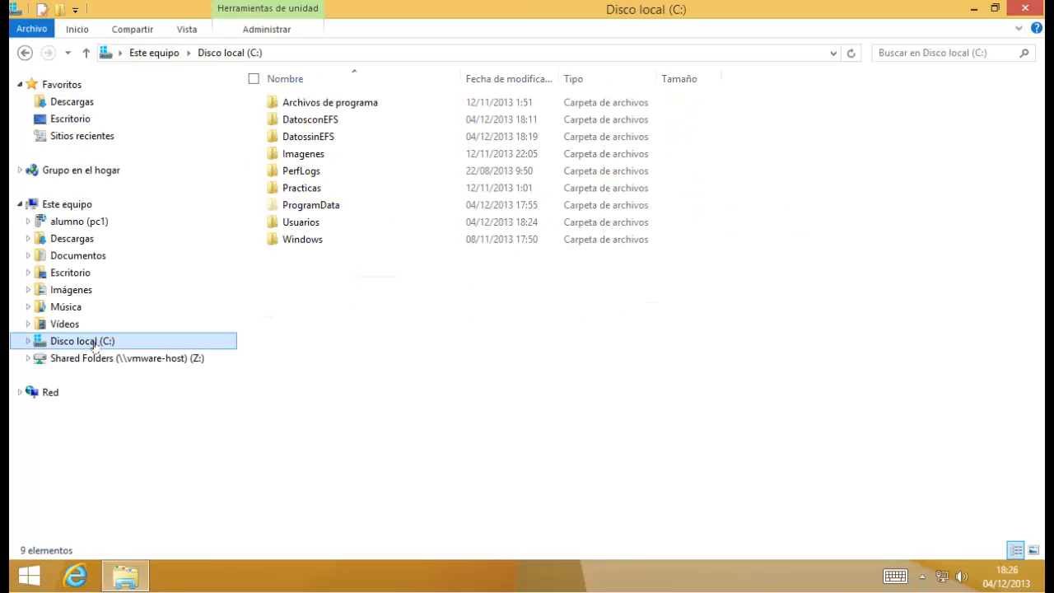
pyautogui.doubleClick(324, 120)
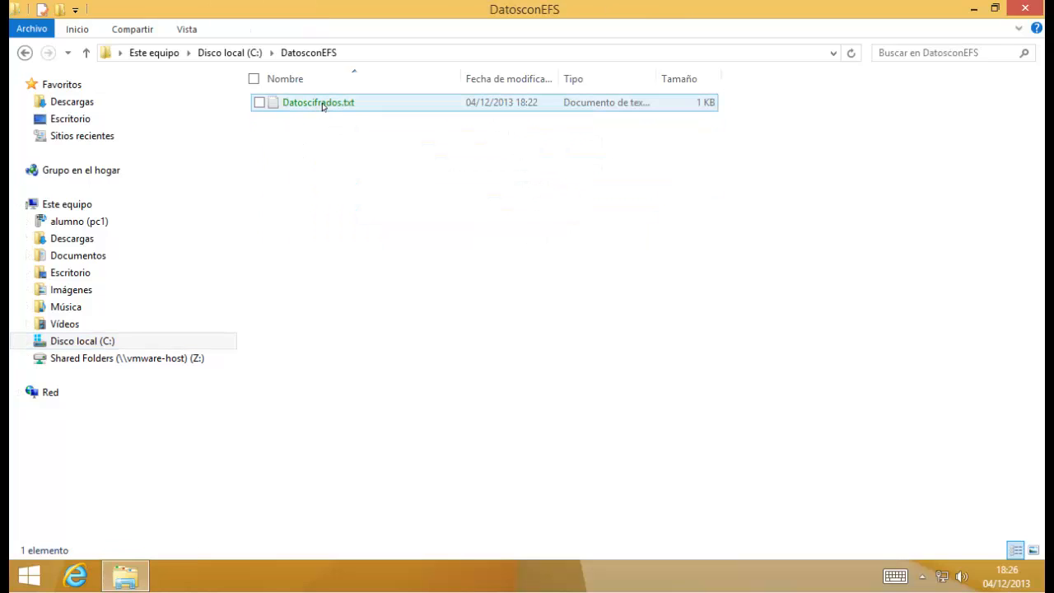
pyautogui.doubleClick(313, 108)
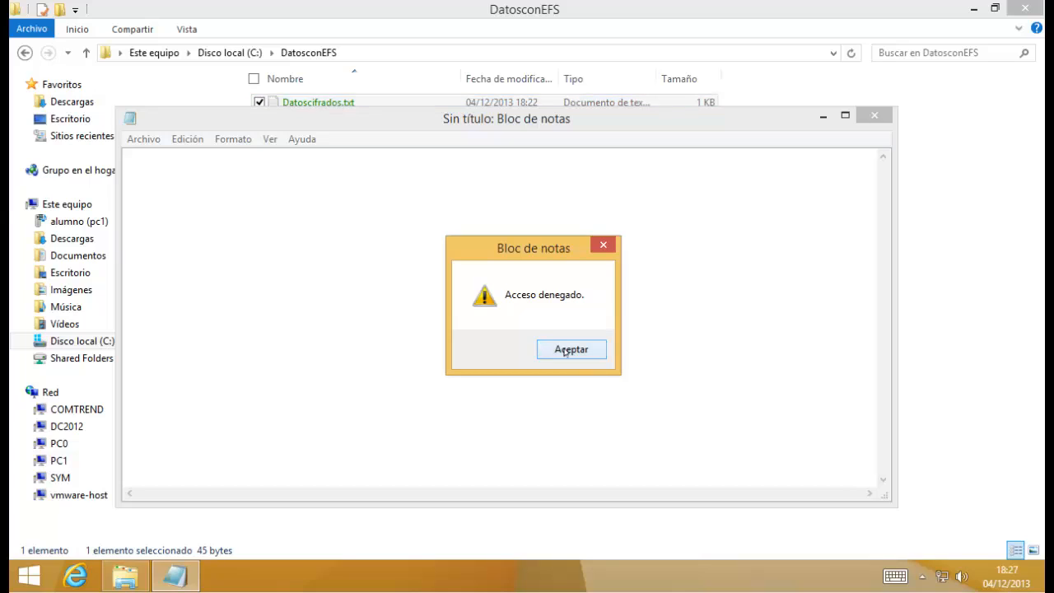
pyautogui.click(566, 352)
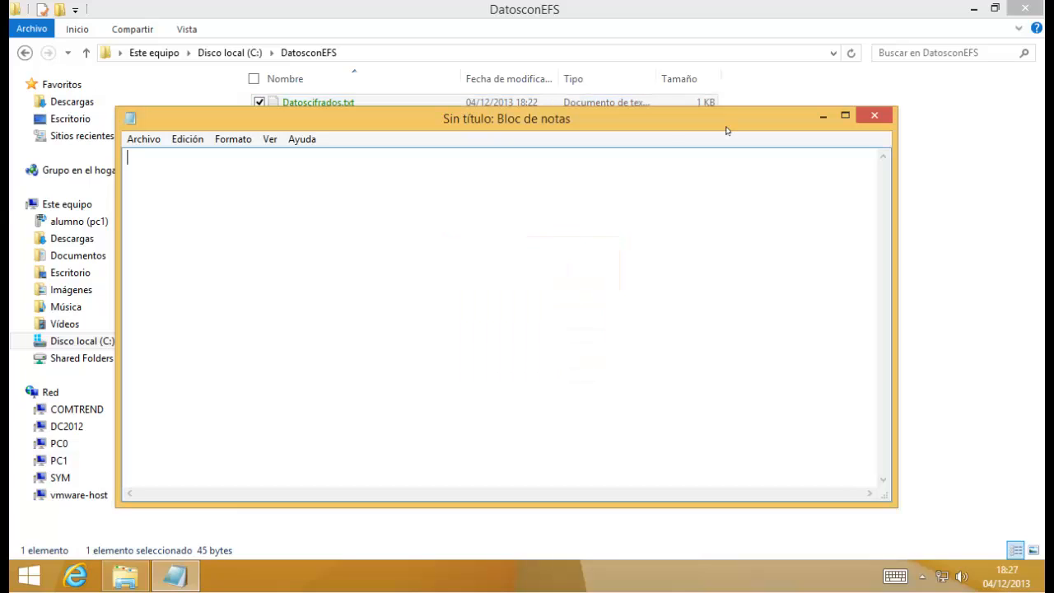